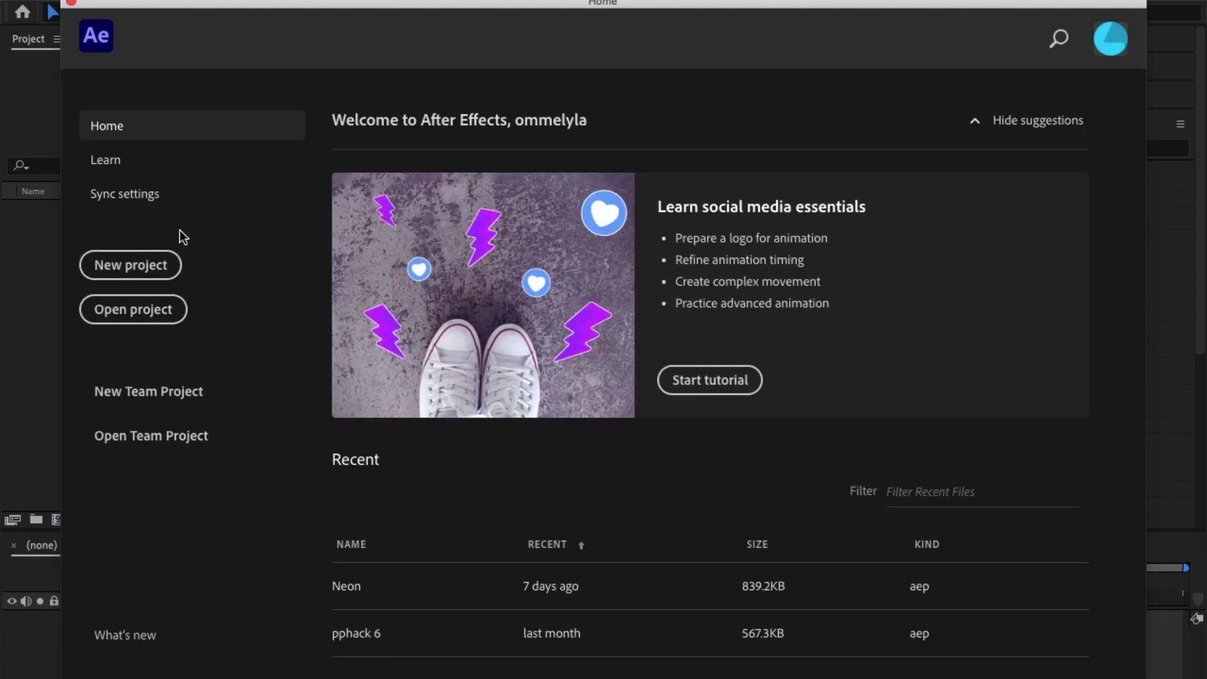
- Start a new, empty After Effects project from the Home screen
{"action": "left_click", "coordinate": [155, 268]}
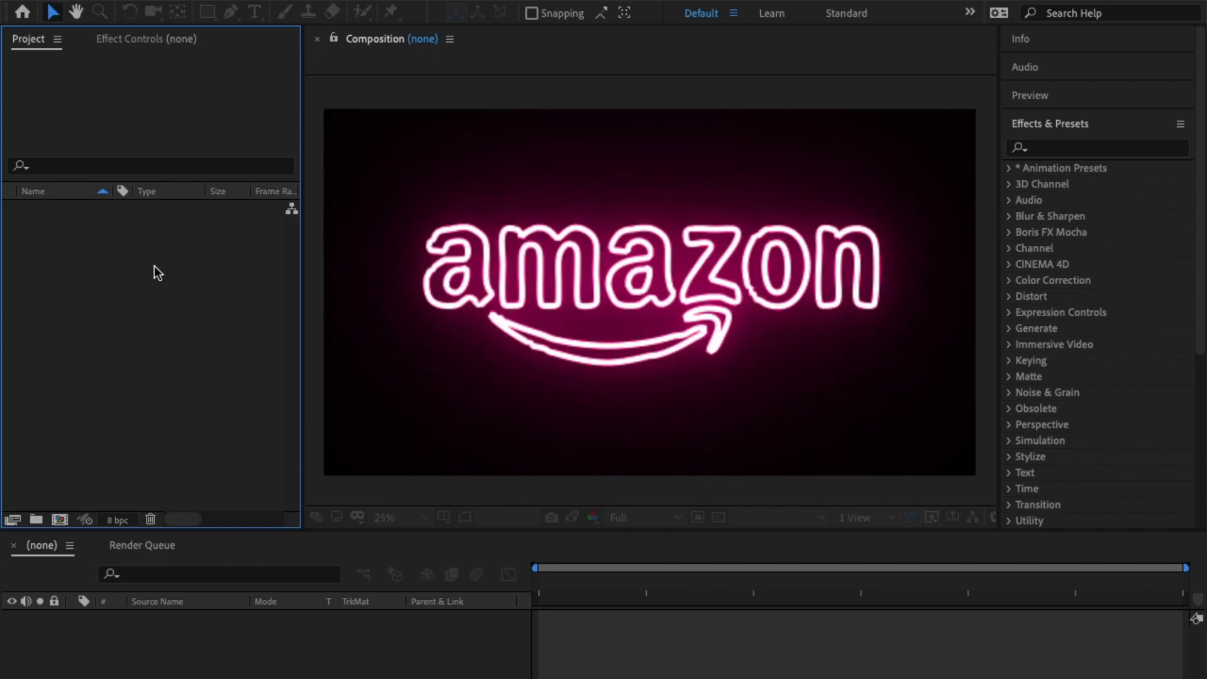
{"action": "left_click", "coordinate": [270, 628]}
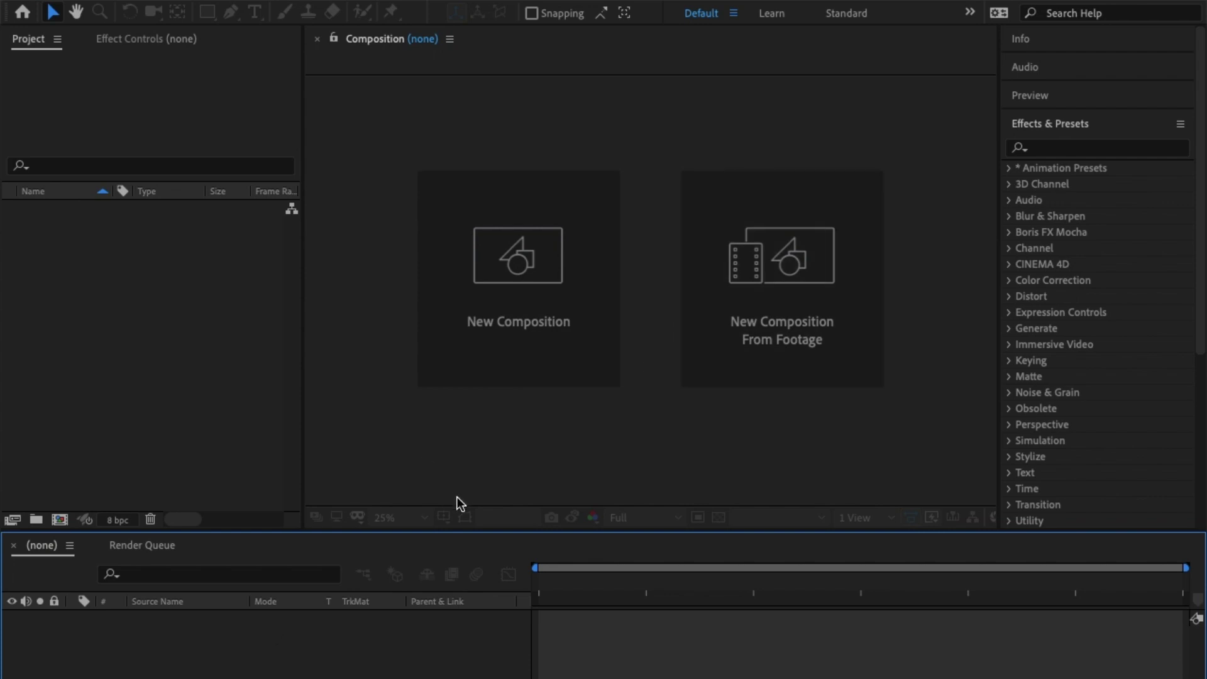
- Create Comp 1 with the HDTV 1080 25 preset at 1920×1080, 25 fps, 30 seconds
{"action": "left_click", "coordinate": [587, 326]}
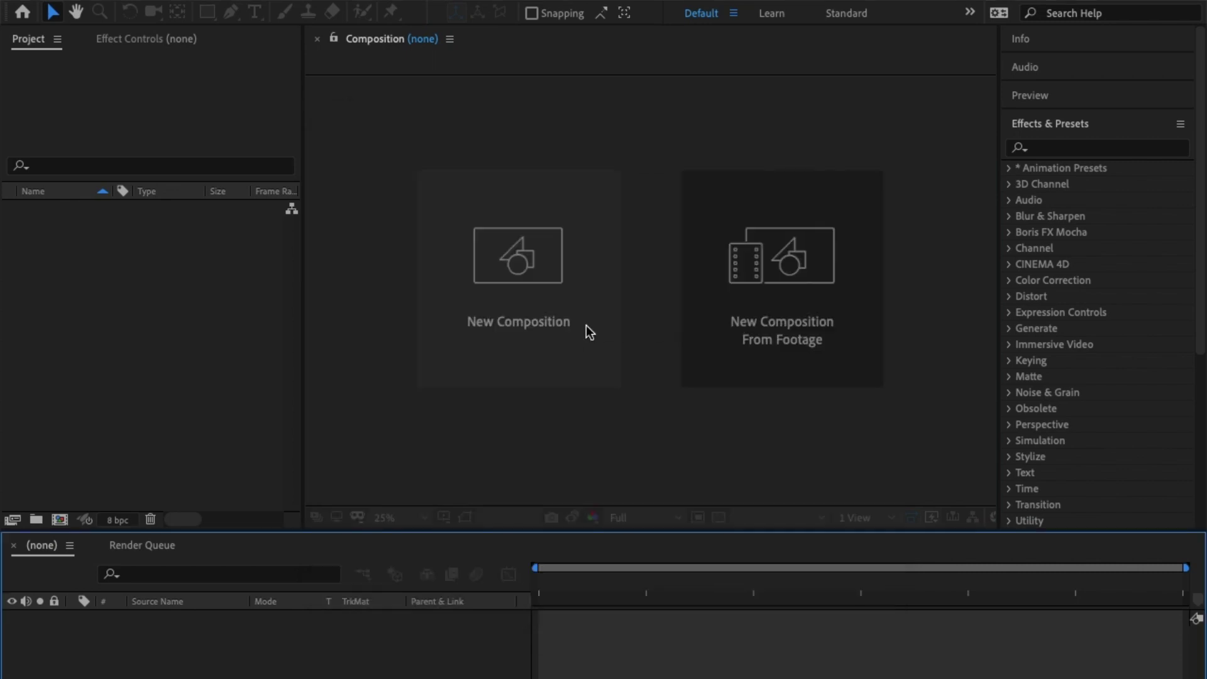
{"action": "left_click", "coordinate": [586, 326]}
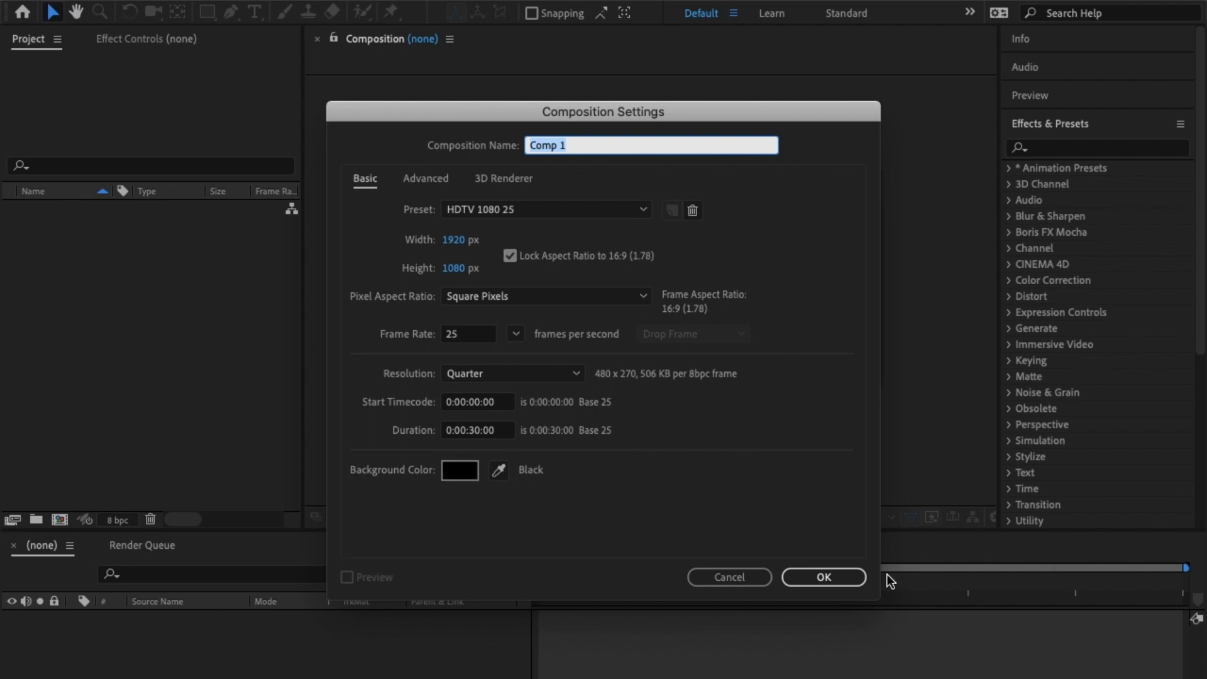
{"action": "left_click", "coordinate": [841, 575]}
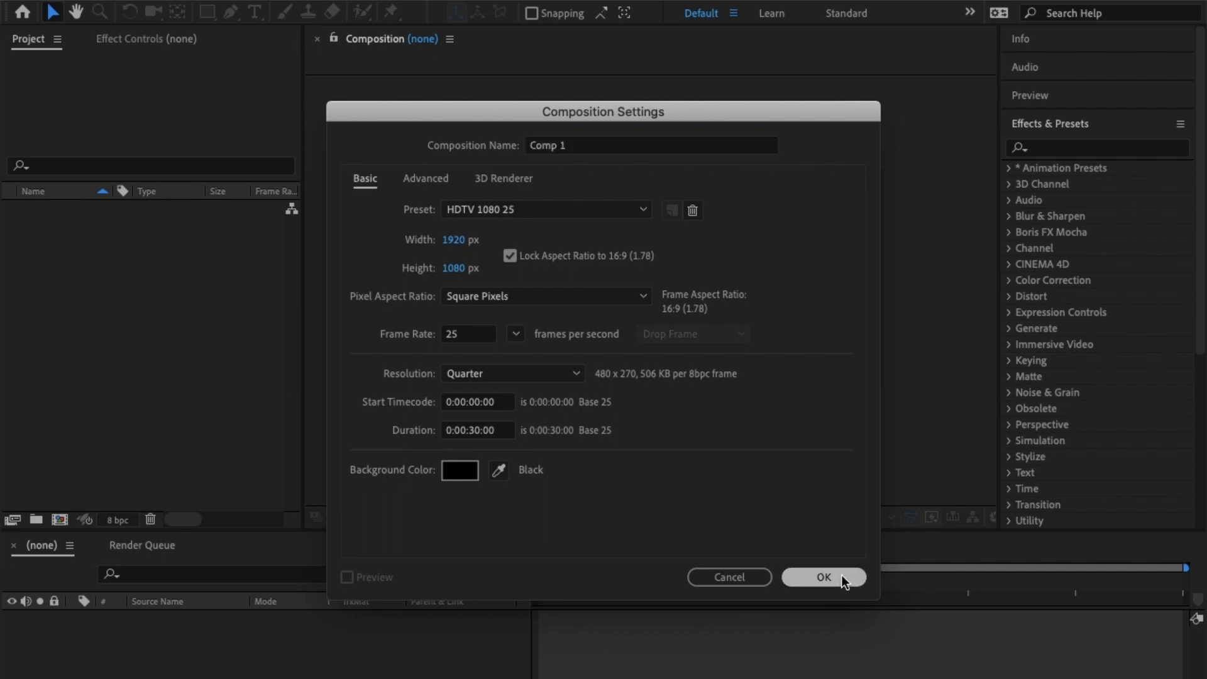
{"action": "left_click", "coordinate": [255, 13]}
- Add a text layer reading 'Writing' and select all of its letters
{"action": "left_click", "coordinate": [625, 291]}
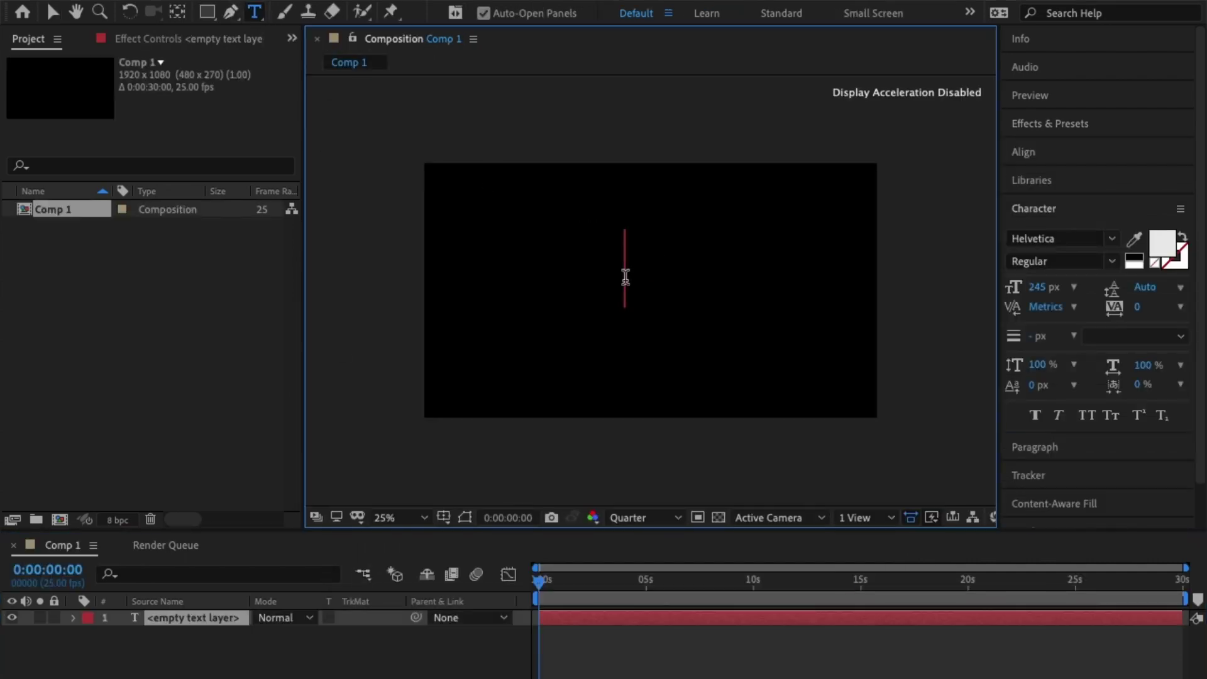
{"action": "type", "text": "Writ"}
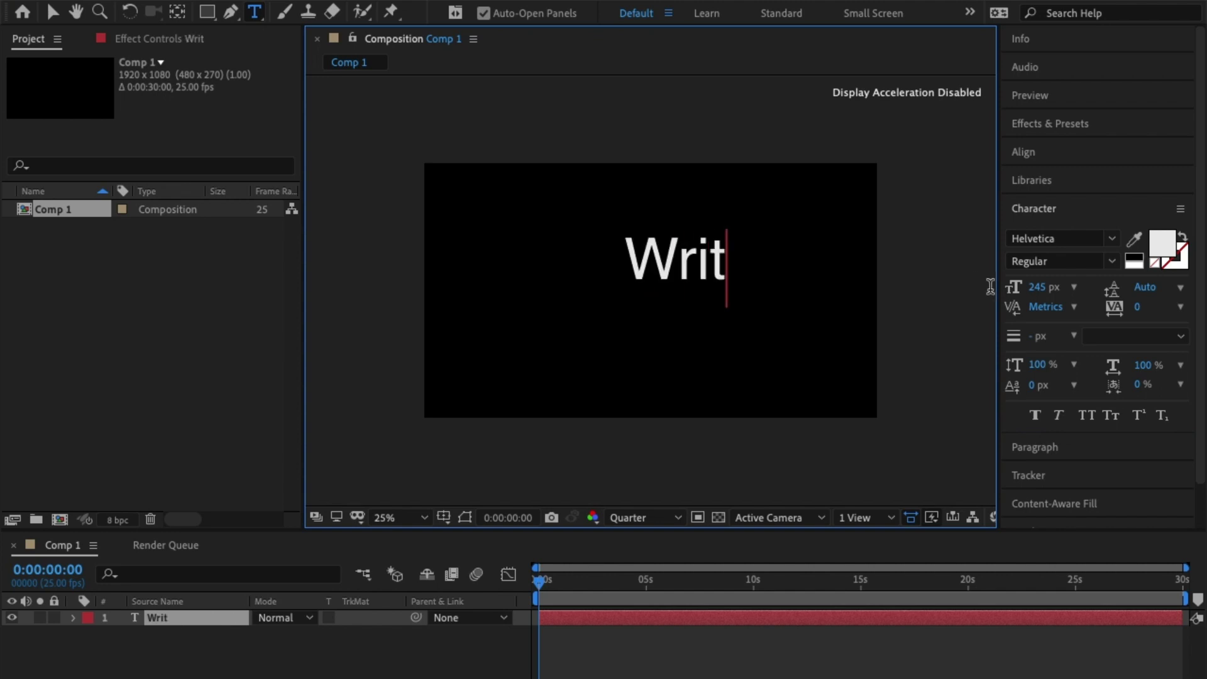
{"action": "type", "text": "ing"}
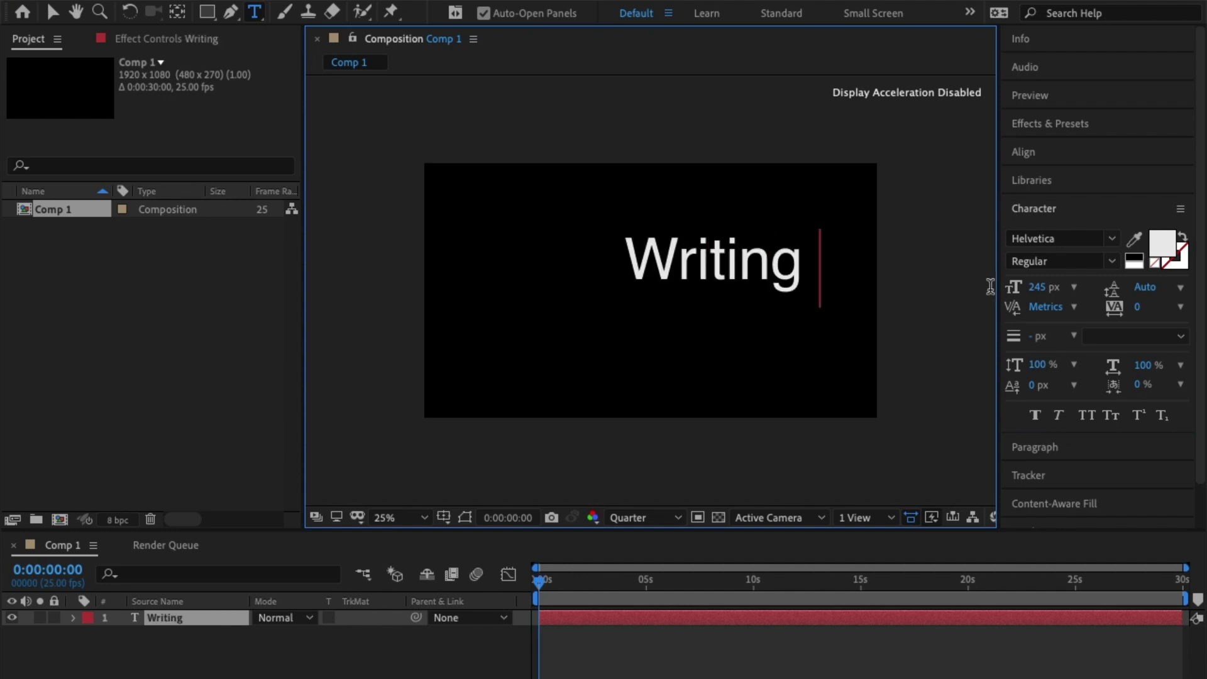
{"action": "key", "text": "BackSpace"}
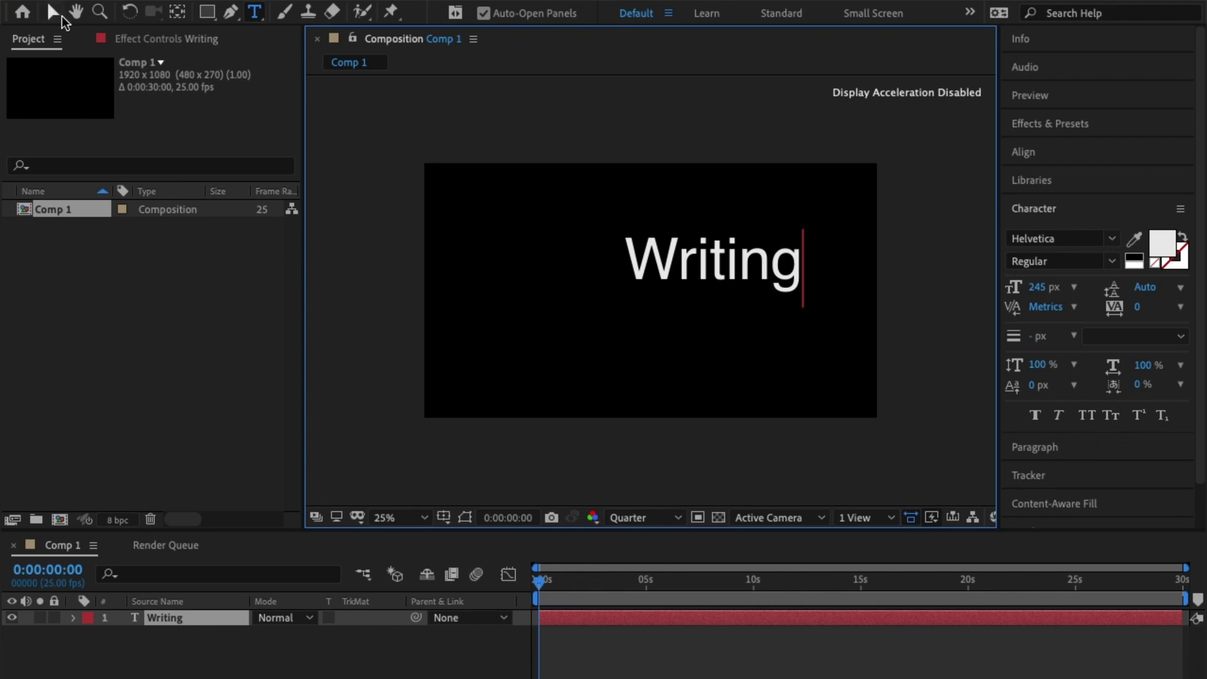
{"action": "key", "text": "shift+Left"}
{"action": "key", "text": "ctrl+a"}
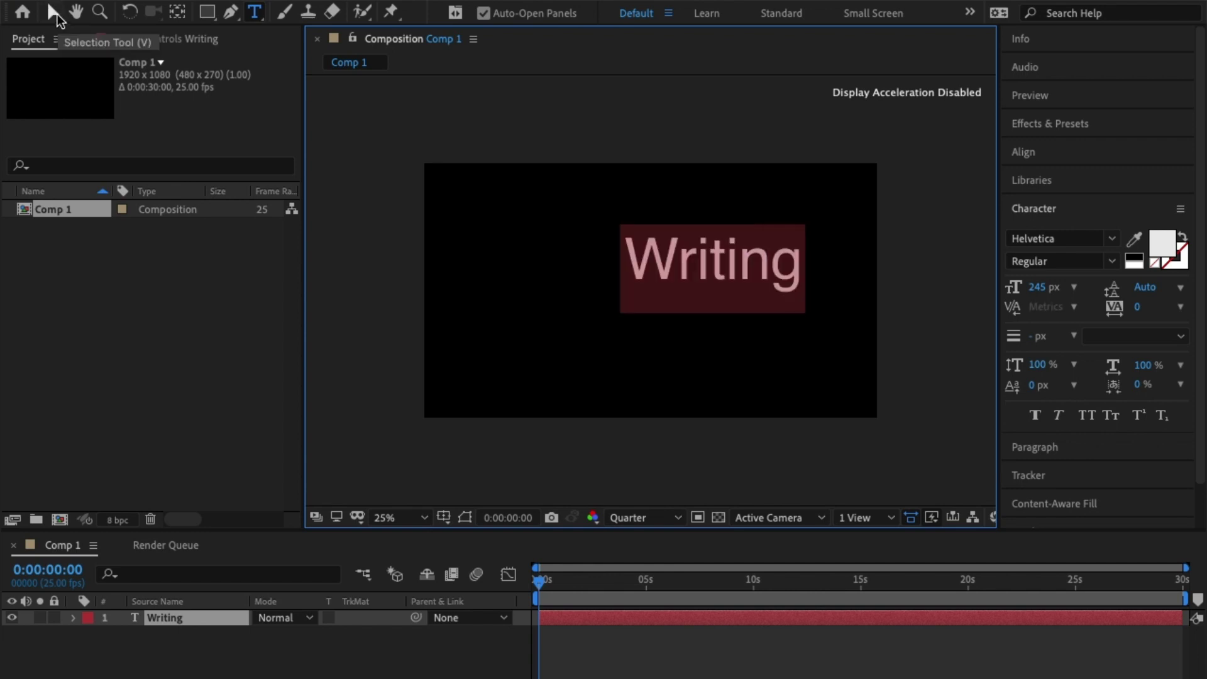
- Set the font family of 'Writing' to Snell Roundhand
{"action": "left_click", "coordinate": [1110, 240]}
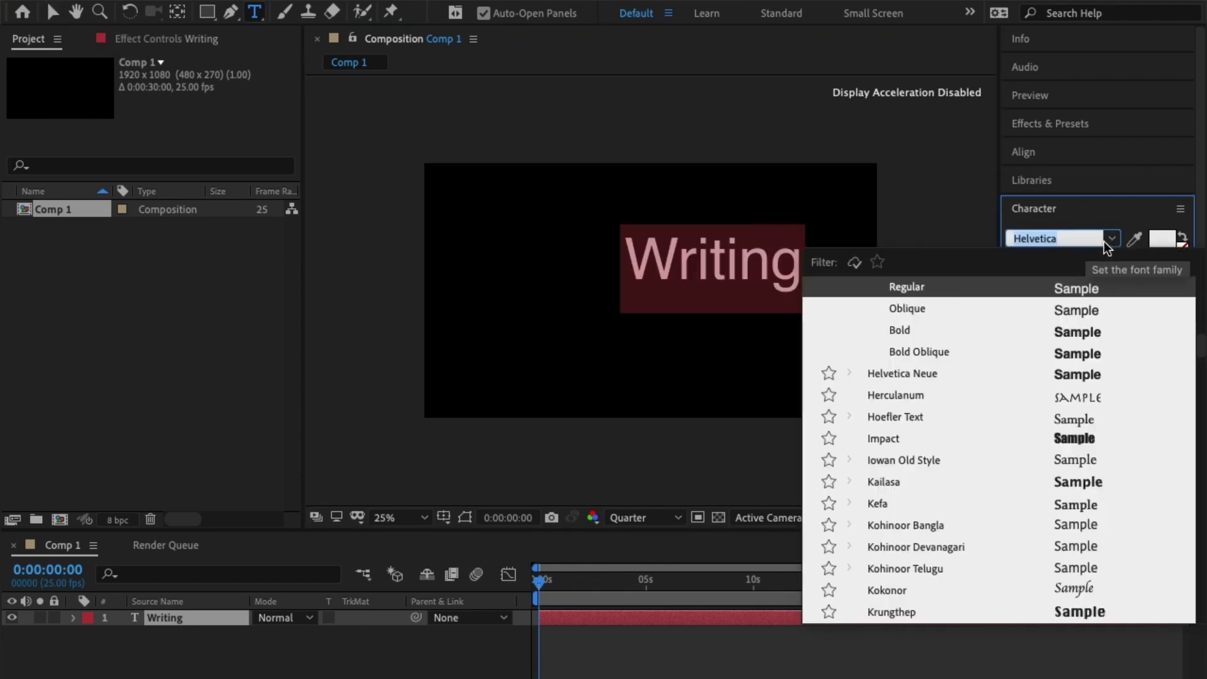
{"action": "scroll", "coordinate": [1118, 444], "scroll_direction": "down", "scroll_amount": 7}
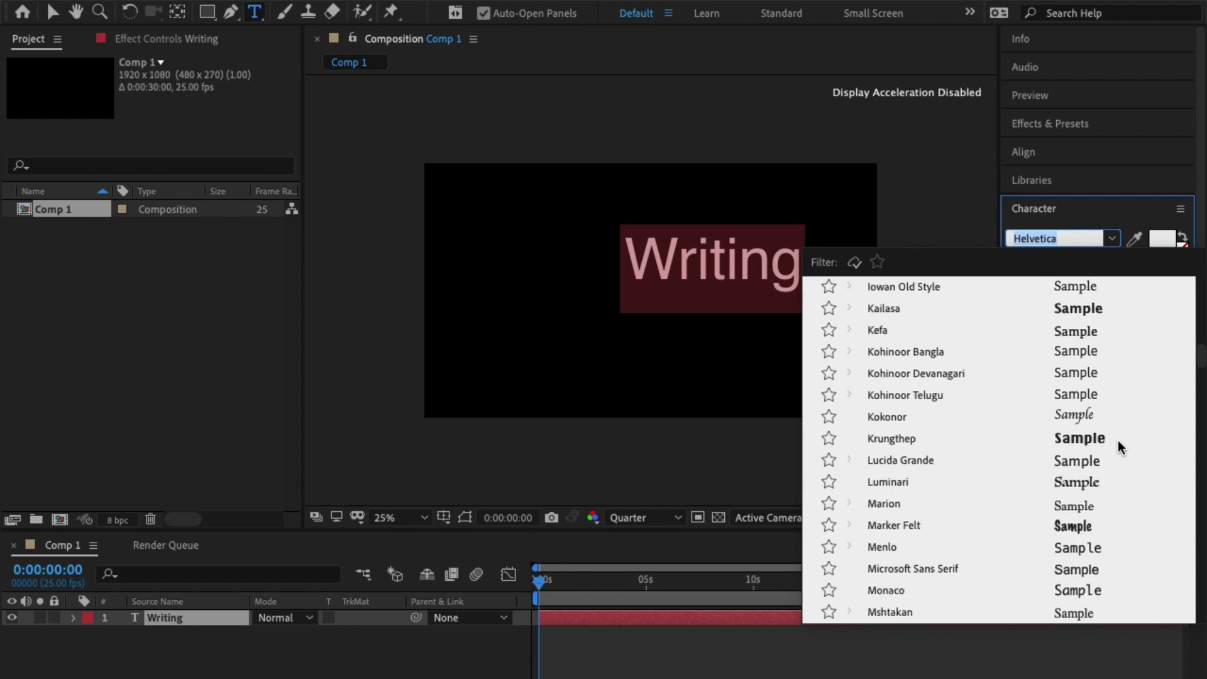
{"action": "scroll", "coordinate": [1118, 448], "scroll_direction": "down", "scroll_amount": 1}
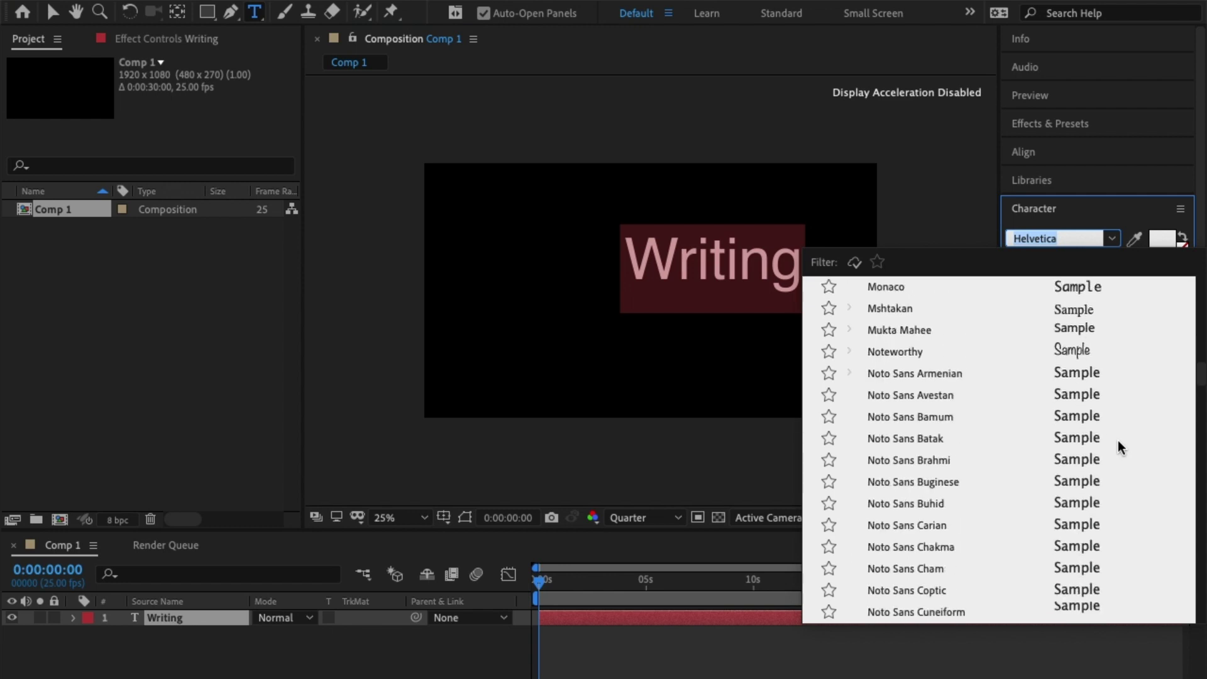
{"action": "scroll", "coordinate": [1118, 442], "scroll_direction": "down", "scroll_amount": 20}
{"action": "scroll", "coordinate": [1119, 442], "scroll_direction": "up", "scroll_amount": 12}
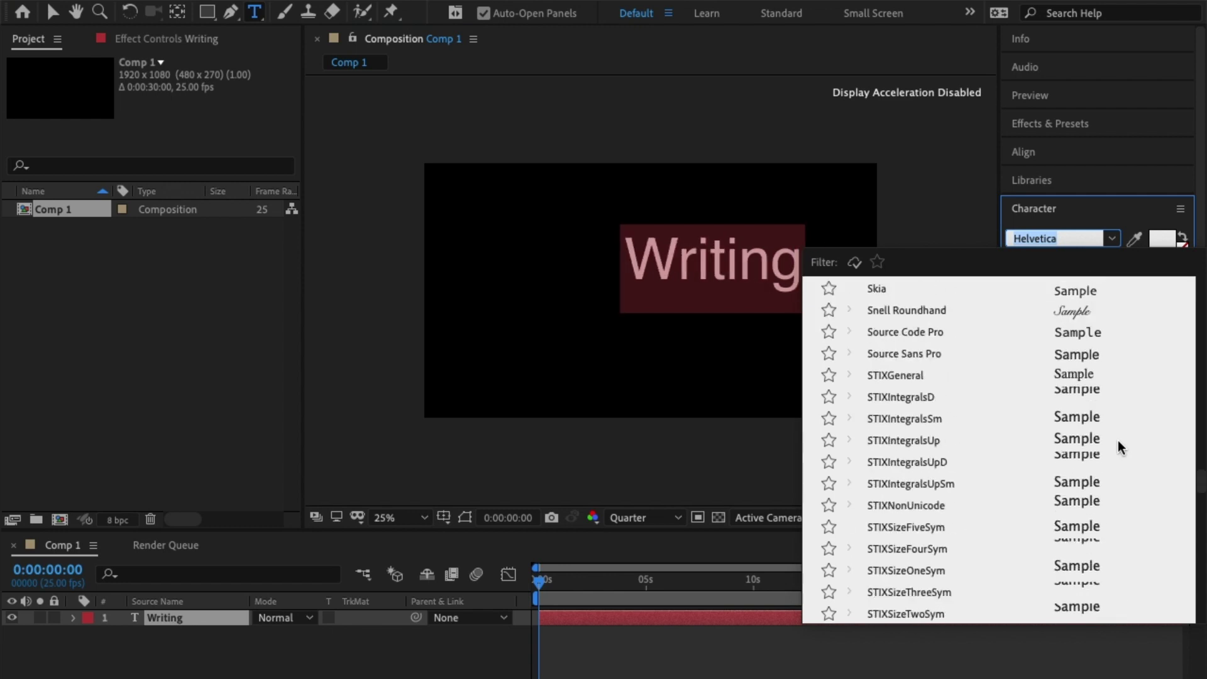
{"action": "scroll", "coordinate": [1118, 444], "scroll_direction": "up", "scroll_amount": 1}
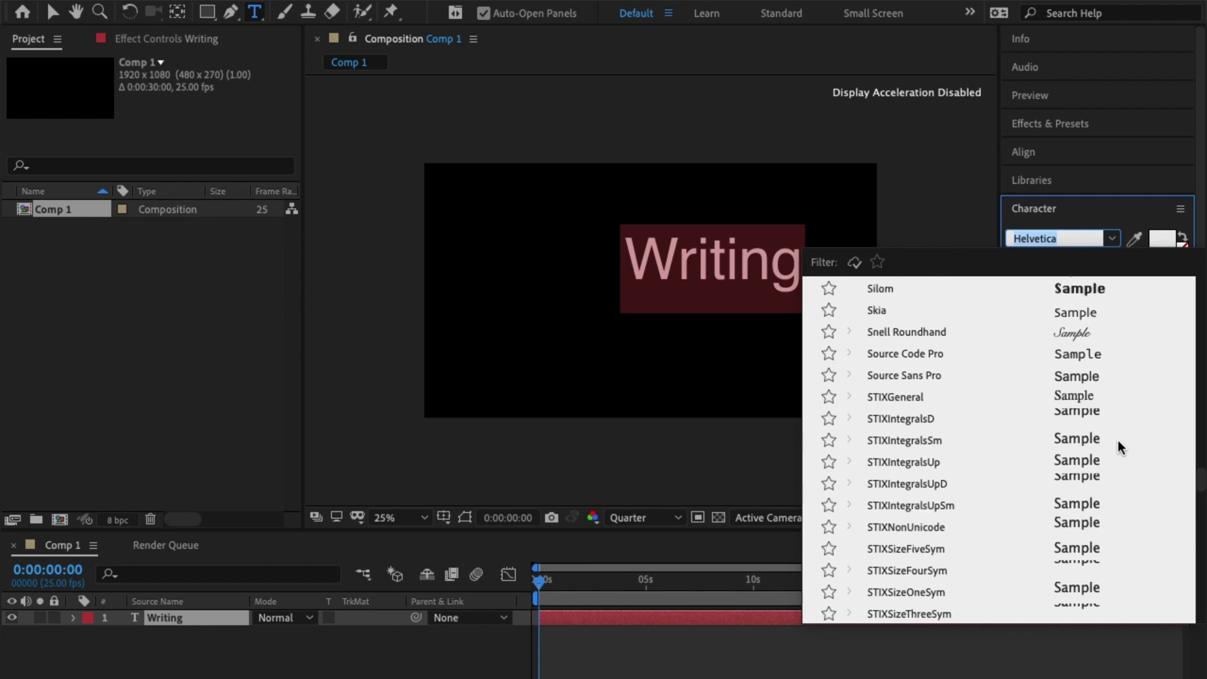
{"action": "left_click", "coordinate": [1084, 332]}
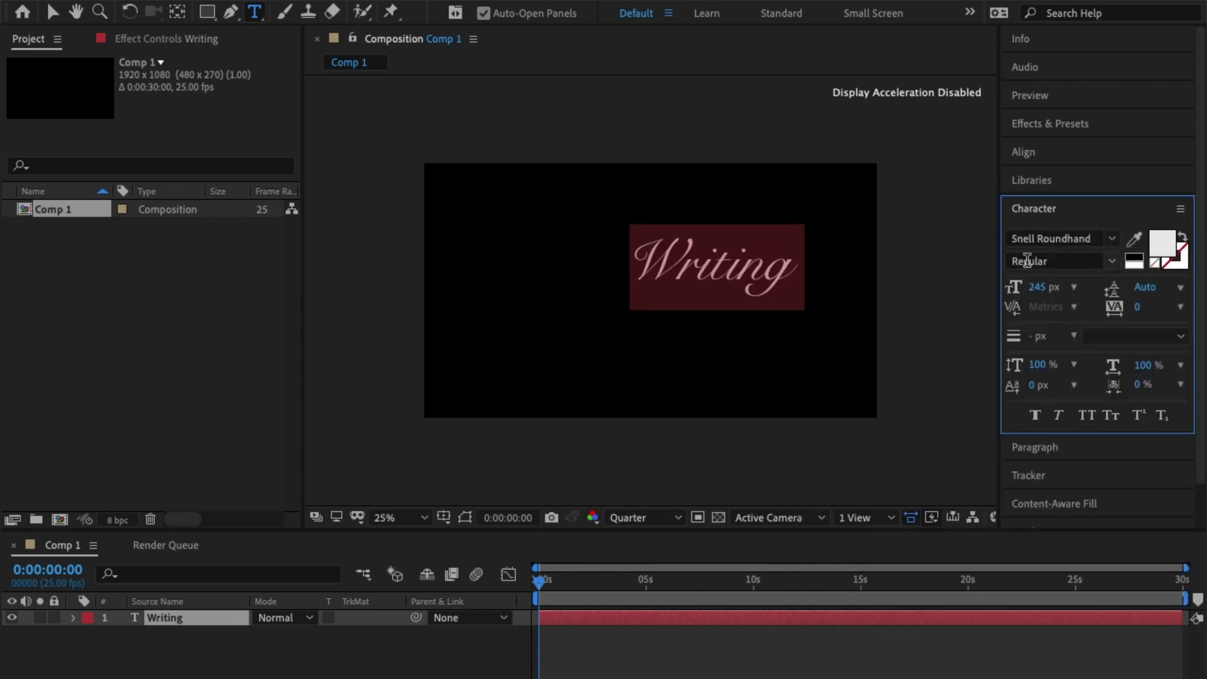
- Enlarge the 'Writing' text and centre it horizontally in Comp 1
{"action": "left_click", "coordinate": [1070, 179]}
{"action": "left_click", "coordinate": [1050, 150]}
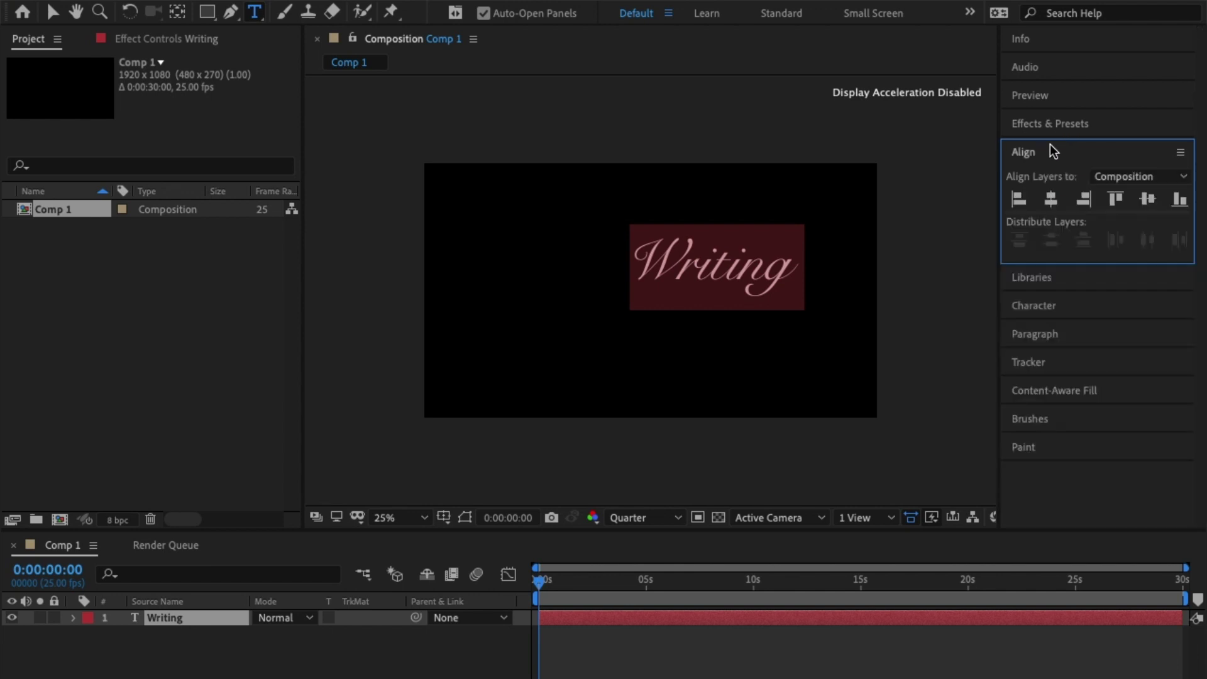
{"action": "left_click", "coordinate": [1052, 199]}
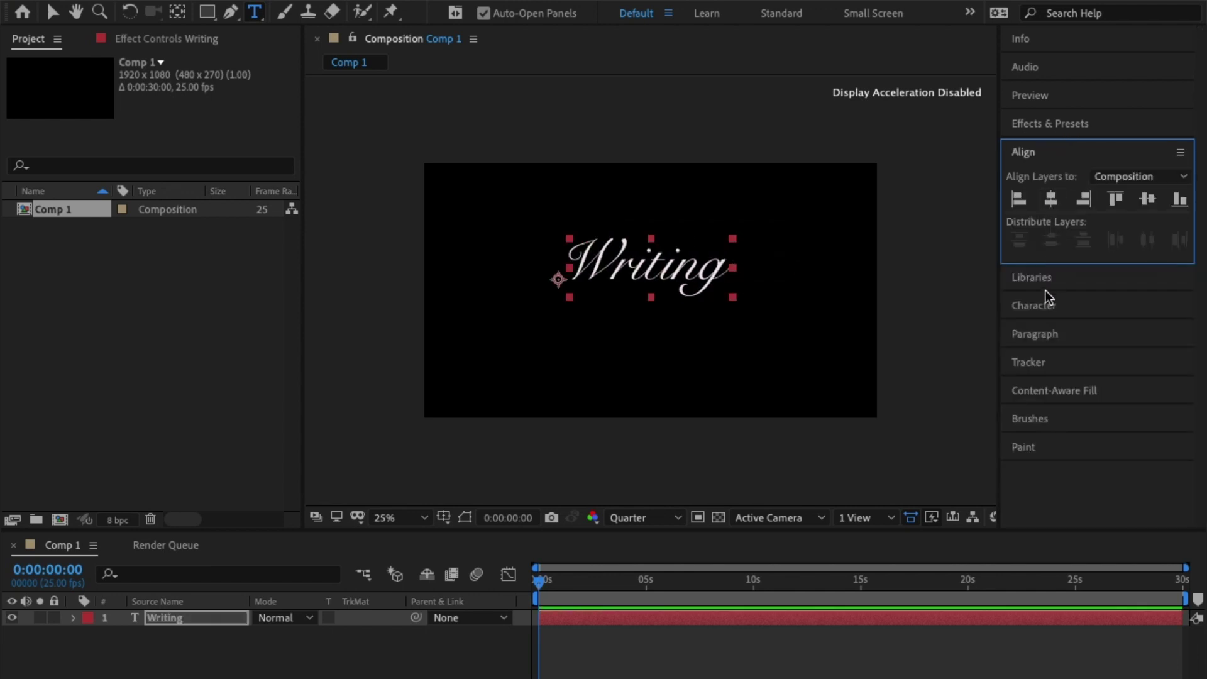
{"action": "left_click", "coordinate": [1044, 314]}
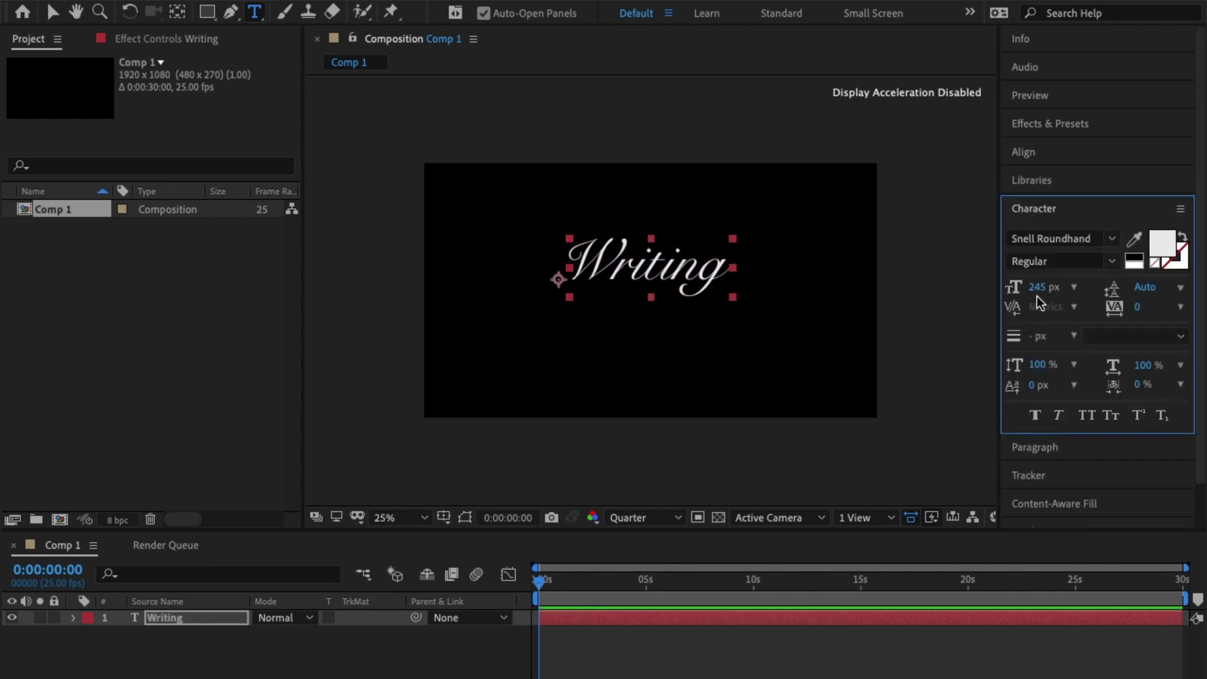
{"action": "left_click_drag", "start_coordinate": [1037, 288], "coordinate": [1128, 290]}
{"action": "left_click", "coordinate": [1067, 159]}
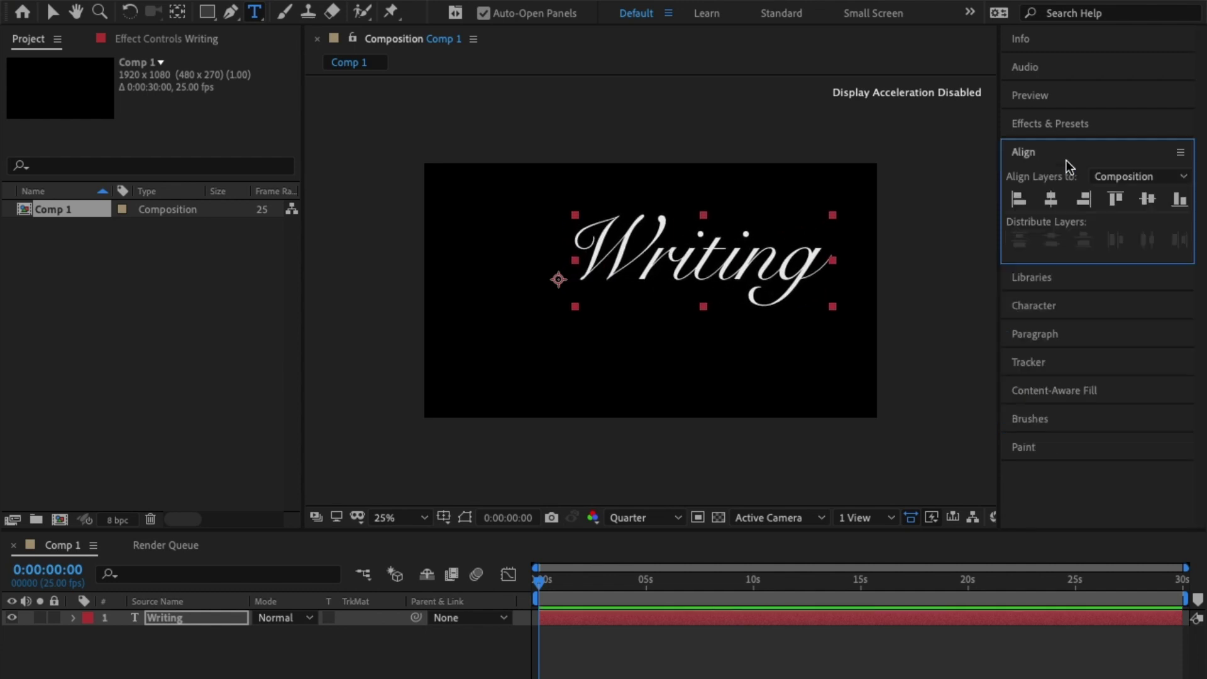
{"action": "left_click", "coordinate": [1051, 199]}
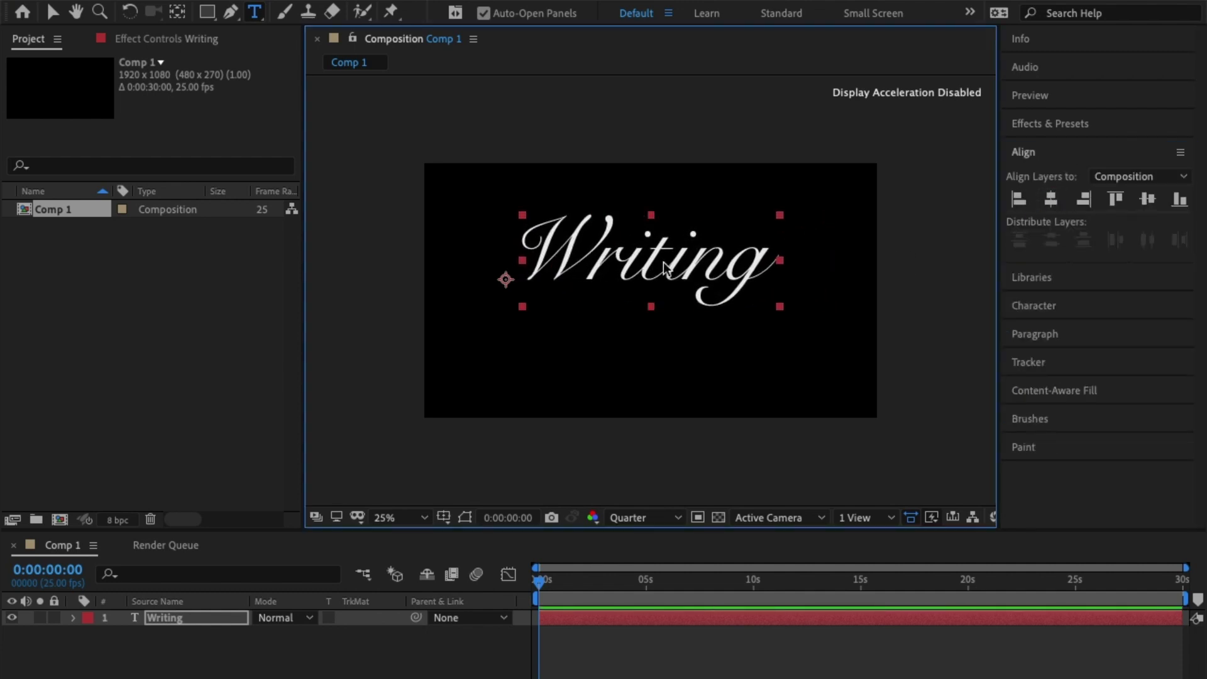
- Nudge 'Writing' slightly lower, reselect its layer, and view the comp at 50%
{"action": "key", "text": "v"}
{"action": "left_click_drag", "start_coordinate": [663, 262], "coordinate": [666, 278]}
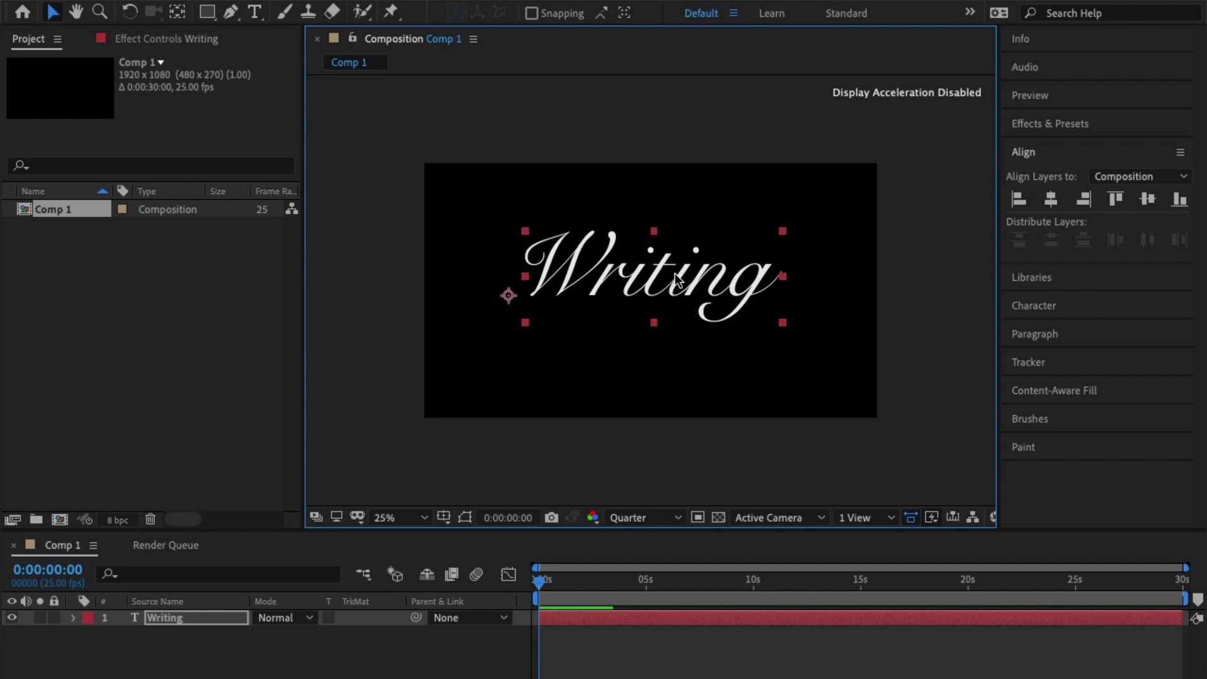
{"action": "left_click", "coordinate": [681, 405]}
{"action": "left_click", "coordinate": [182, 620]}
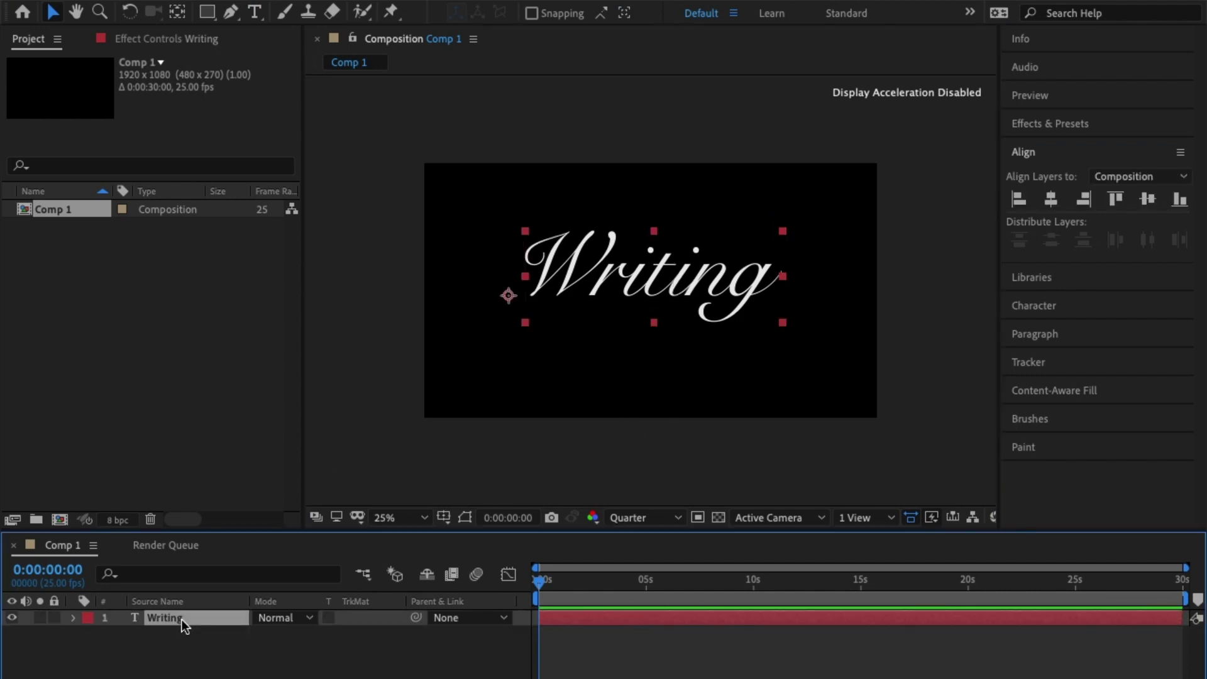
{"action": "key", "text": "period"}
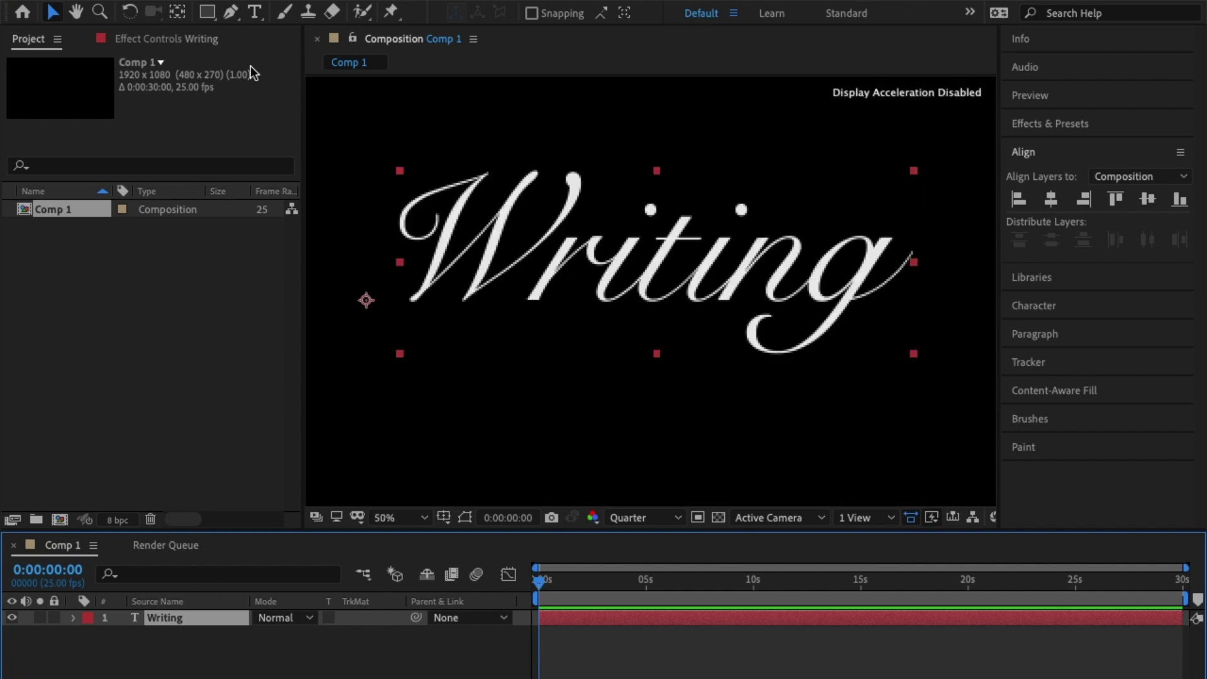
- Start a Pen mask path along the W's first stroke, curving it around the curl
{"action": "left_click", "coordinate": [231, 11]}
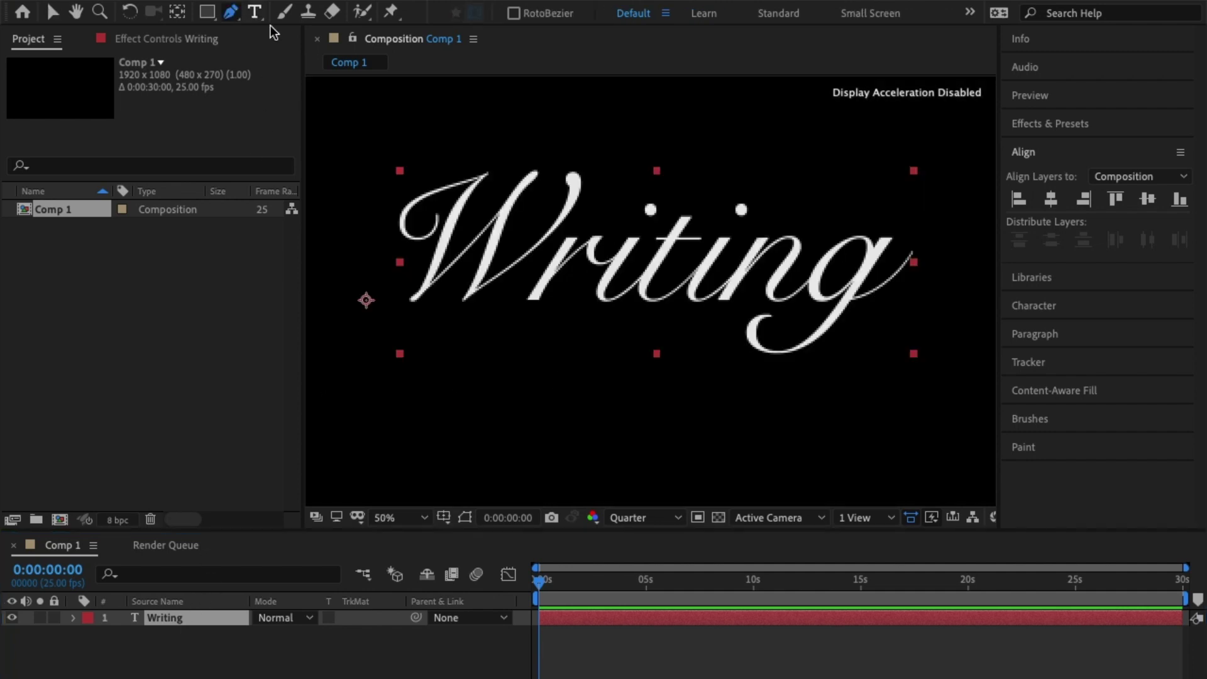
{"action": "left_click", "coordinate": [439, 213]}
{"action": "left_click", "coordinate": [428, 236]}
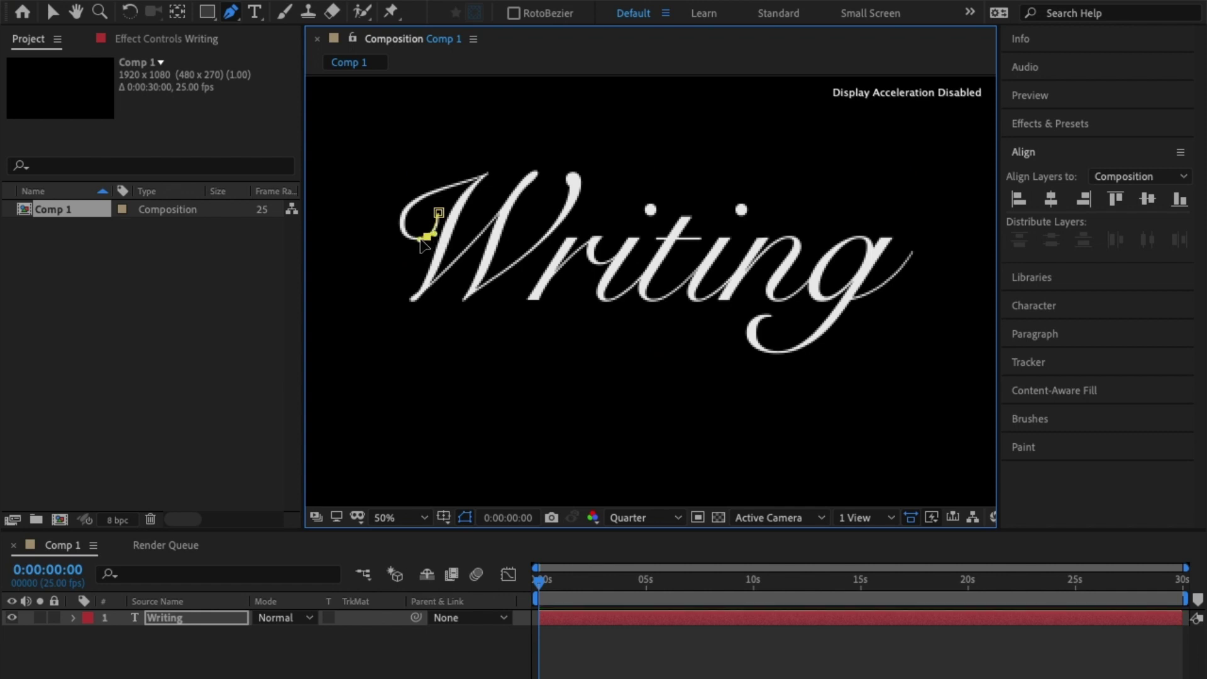
{"action": "left_click", "coordinate": [419, 239]}
{"action": "left_click", "coordinate": [399, 219]}
{"action": "left_click_drag", "start_coordinate": [403, 220], "coordinate": [406, 202]}
{"action": "left_click", "coordinate": [428, 193]}
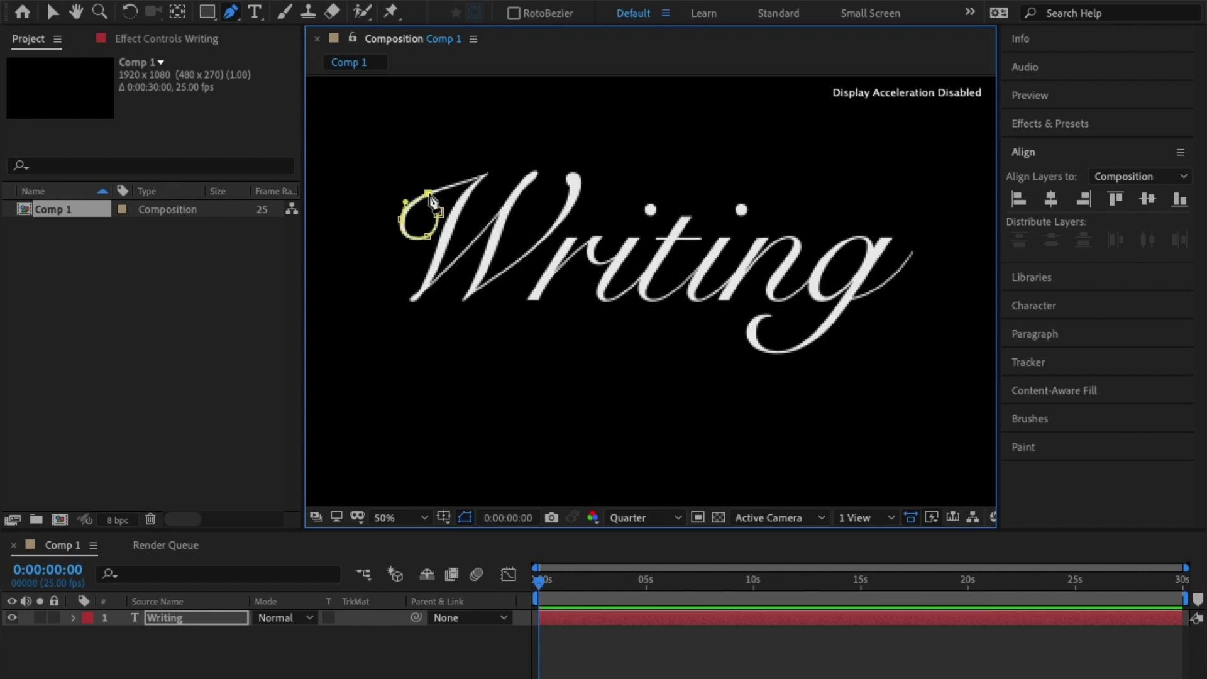
{"action": "left_click", "coordinate": [439, 212]}
{"action": "mouse_move", "coordinate": [485, 175]}
{"action": "left_mouse_down"}
{"action": "mouse_move", "coordinate": [528, 108]}
{"action": "mouse_move", "coordinate": [494, 172]}
{"action": "left_mouse_up"}
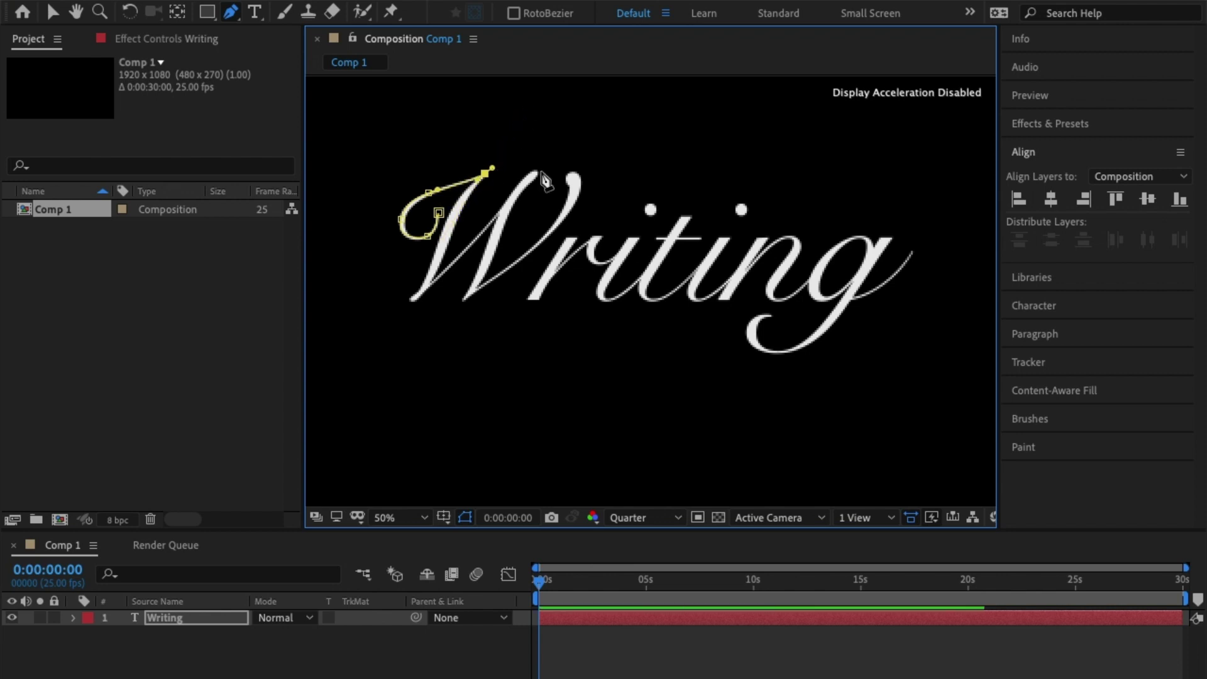
{"action": "left_click", "coordinate": [415, 299]}
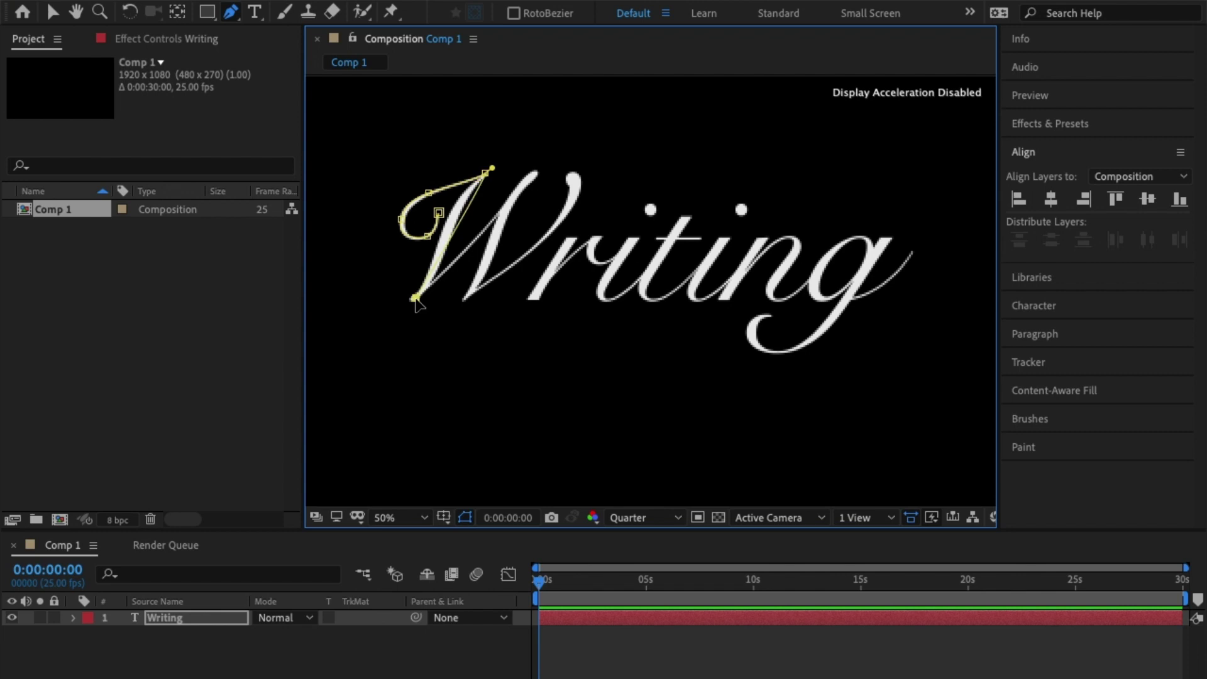
- Curve the path through the W's loop and shape it along the downstroke
{"action": "scroll", "coordinate": [431, 275], "scroll_direction": "up", "scroll_amount": 4}
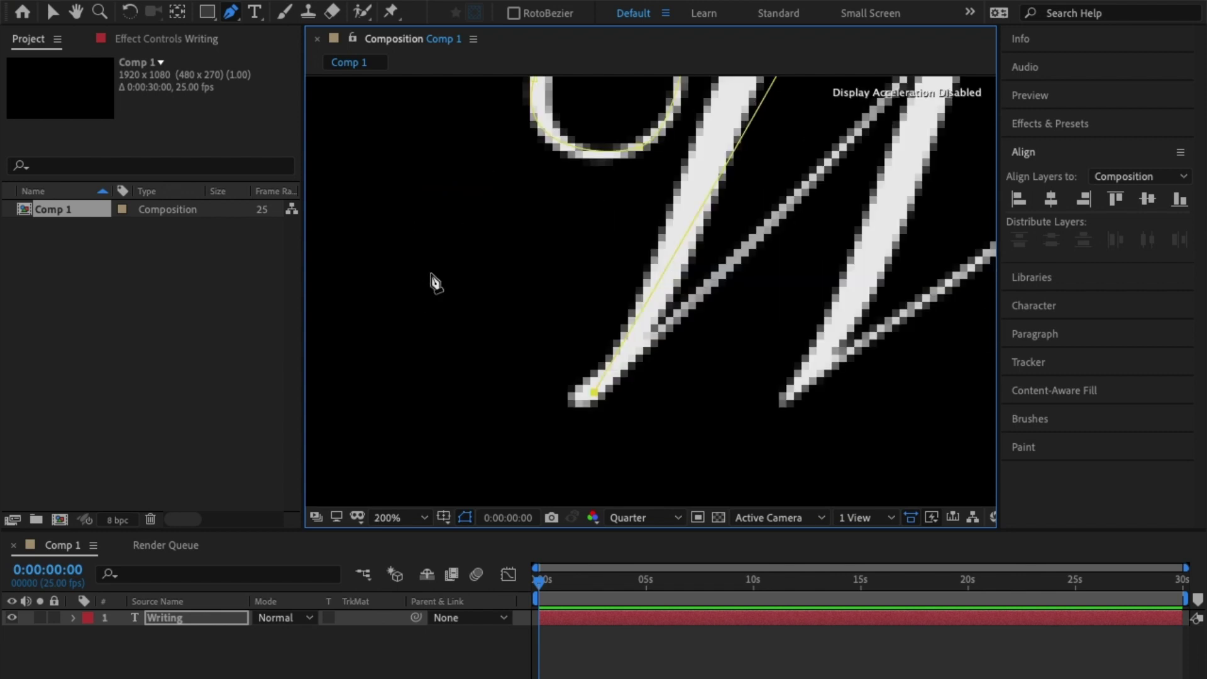
{"action": "key", "text": "space"}
{"action": "mouse_move", "coordinate": [808, 243]}
{"action": "left_mouse_down"}
{"action": "mouse_move", "coordinate": [588, 628]}
{"action": "mouse_move", "coordinate": [647, 469]}
{"action": "left_mouse_up"}
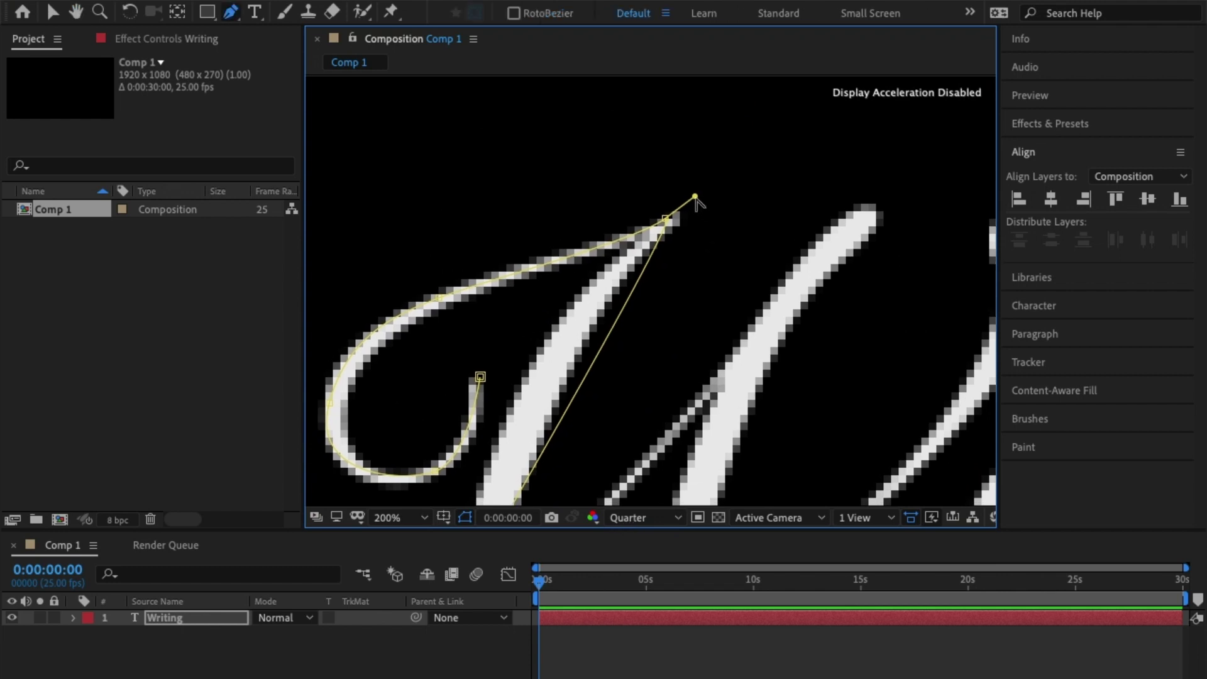
{"action": "mouse_move", "coordinate": [695, 196]}
{"action": "left_mouse_down"}
{"action": "mouse_move", "coordinate": [720, 219]}
{"action": "mouse_move", "coordinate": [657, 258]}
{"action": "mouse_move", "coordinate": [571, 285]}
{"action": "left_mouse_up"}
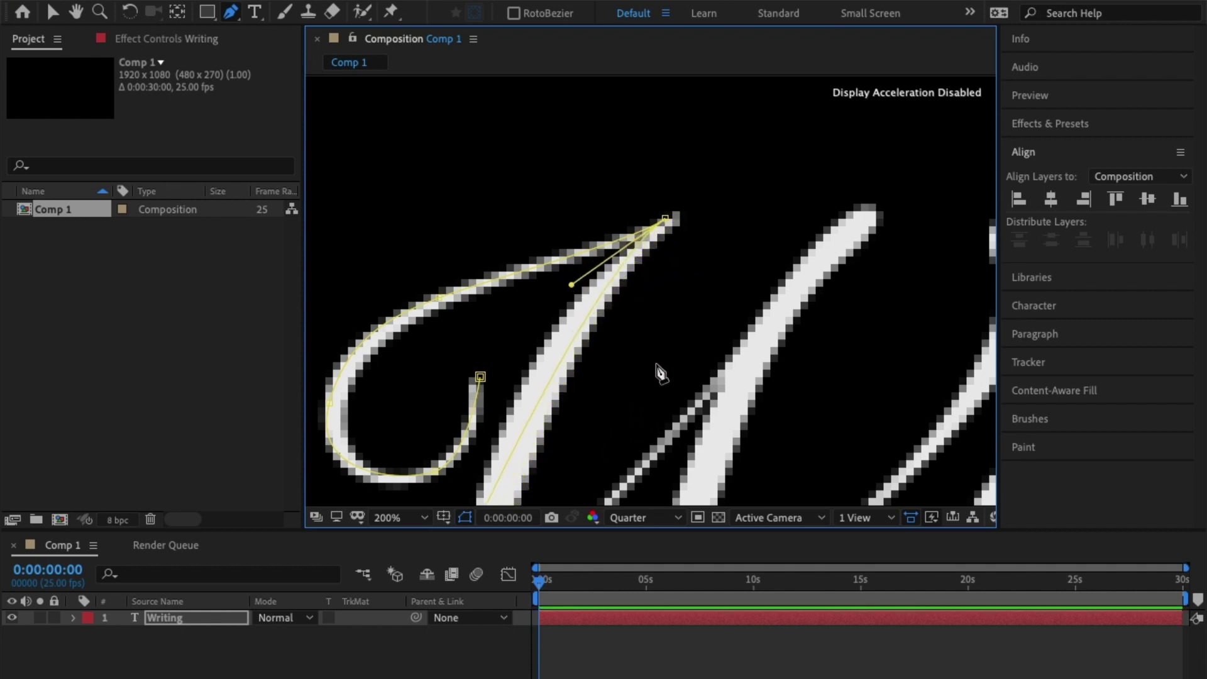
{"action": "left_click_drag", "start_coordinate": [655, 372], "coordinate": [660, 223]}
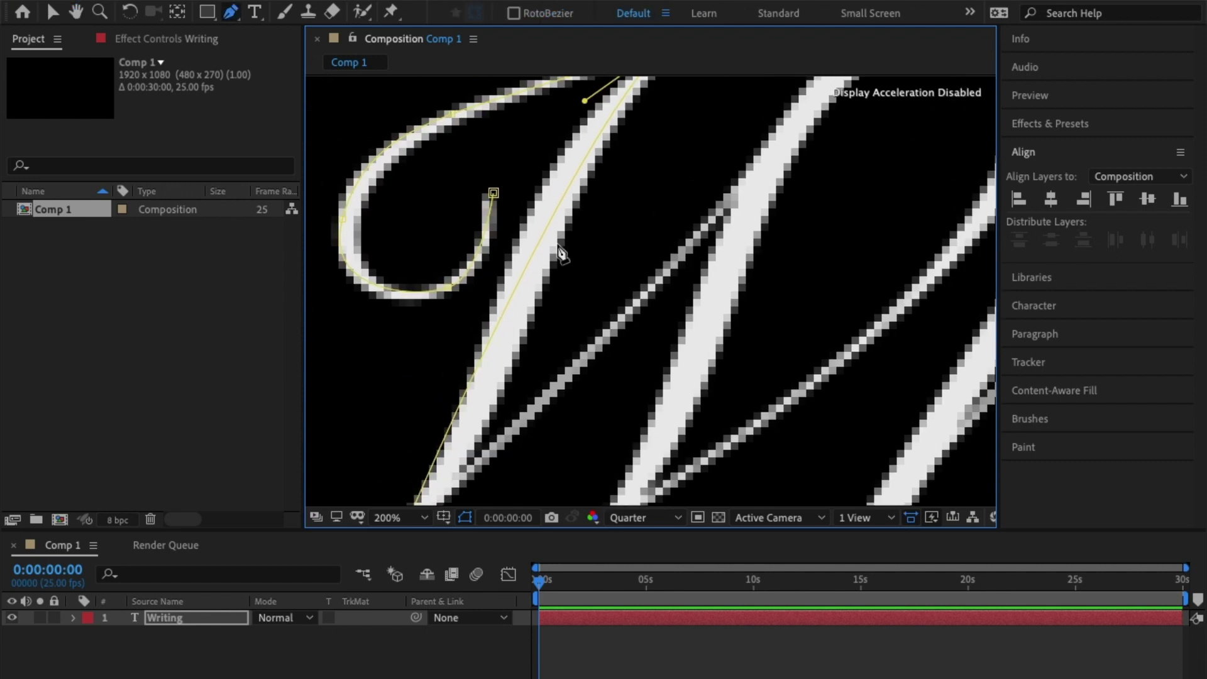
{"action": "left_click", "coordinate": [484, 347]}
{"action": "left_click_drag", "start_coordinate": [485, 347], "coordinate": [498, 354]}
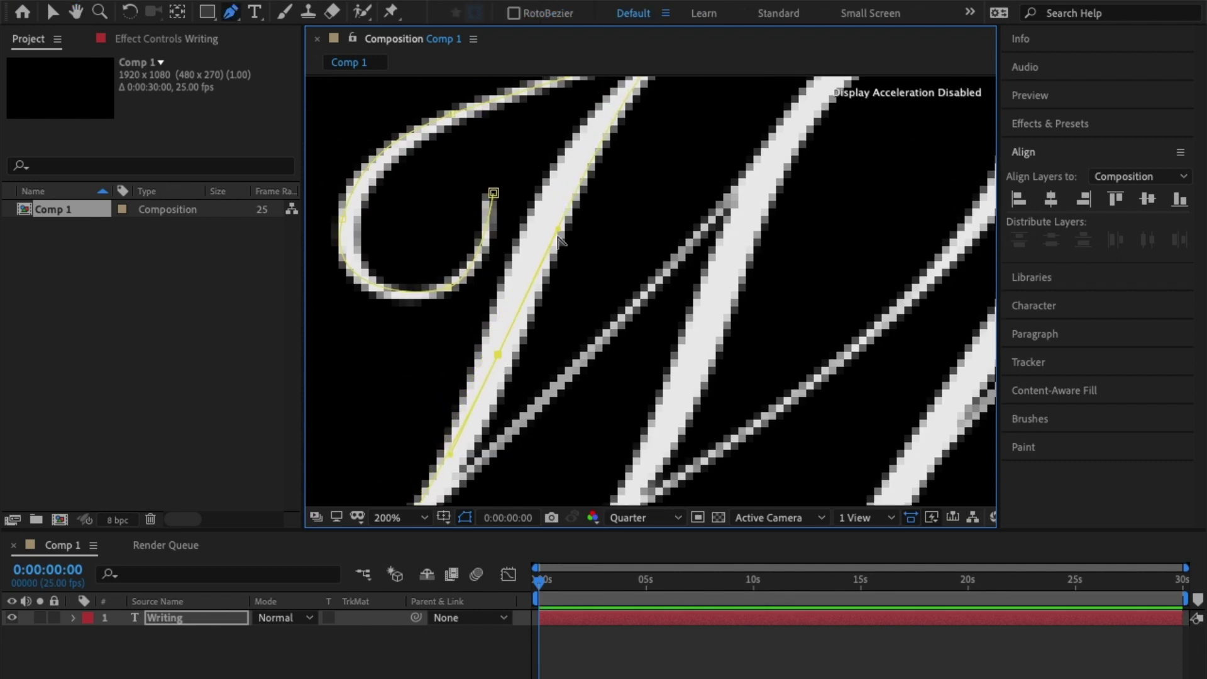
{"action": "left_click_drag", "start_coordinate": [559, 238], "coordinate": [538, 216]}
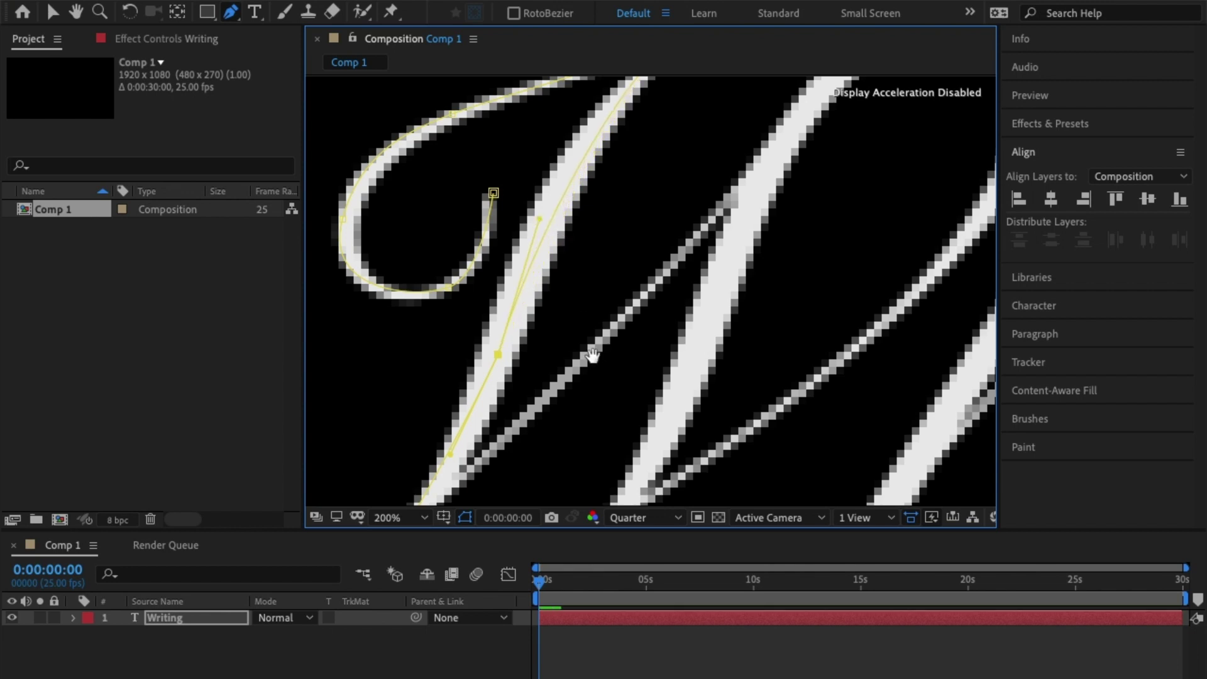
{"action": "left_click_drag", "start_coordinate": [592, 356], "coordinate": [576, 262]}
{"action": "scroll", "coordinate": [665, 280], "scroll_direction": "down", "scroll_amount": 1}
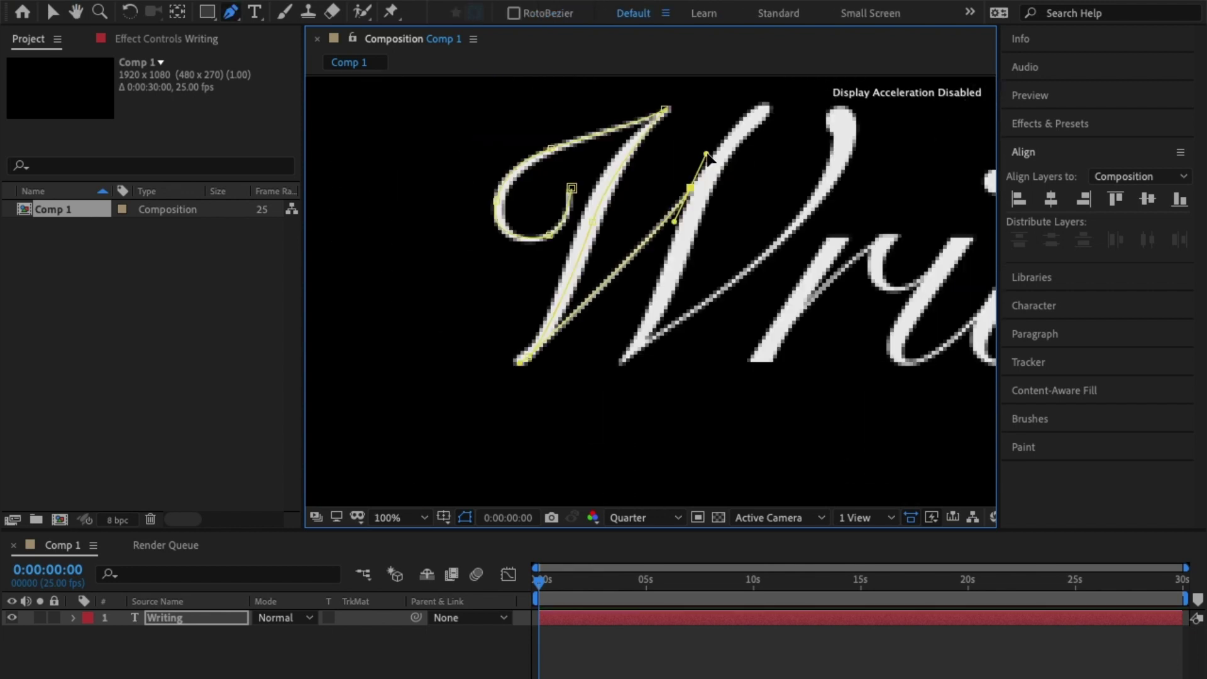
- Continue the path through the W's middle and last strokes, then finish drawing
{"action": "left_click", "coordinate": [766, 113]}
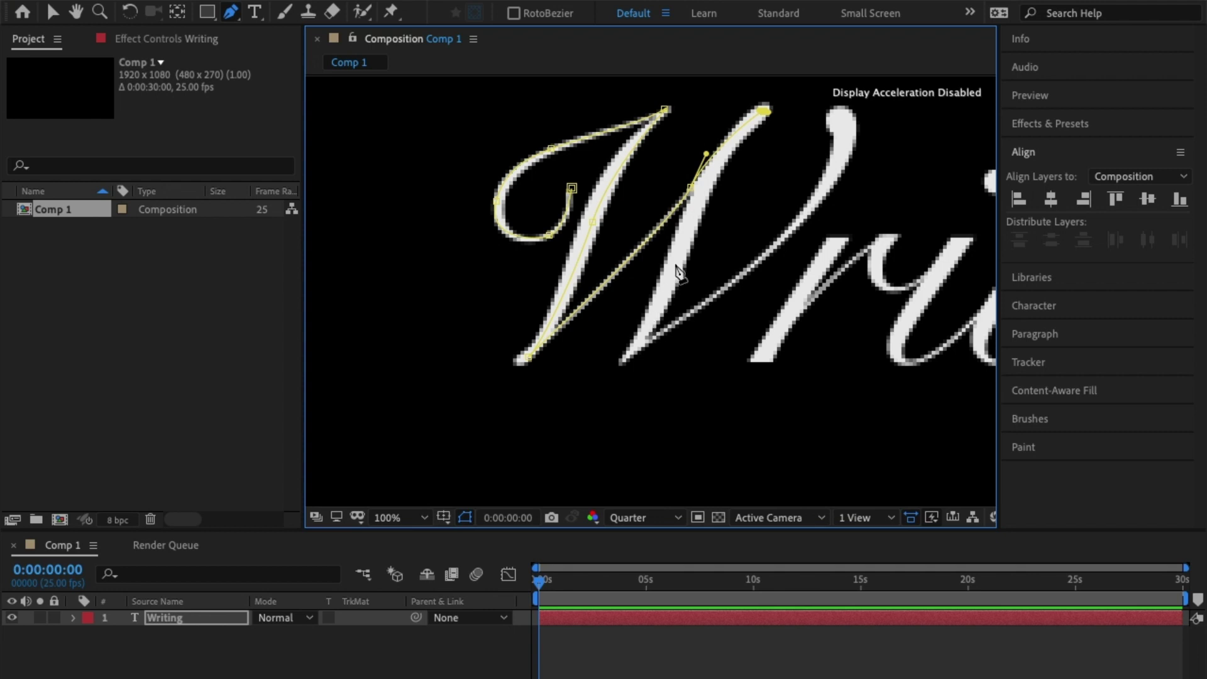
{"action": "left_click_drag", "start_coordinate": [674, 260], "coordinate": [663, 348]}
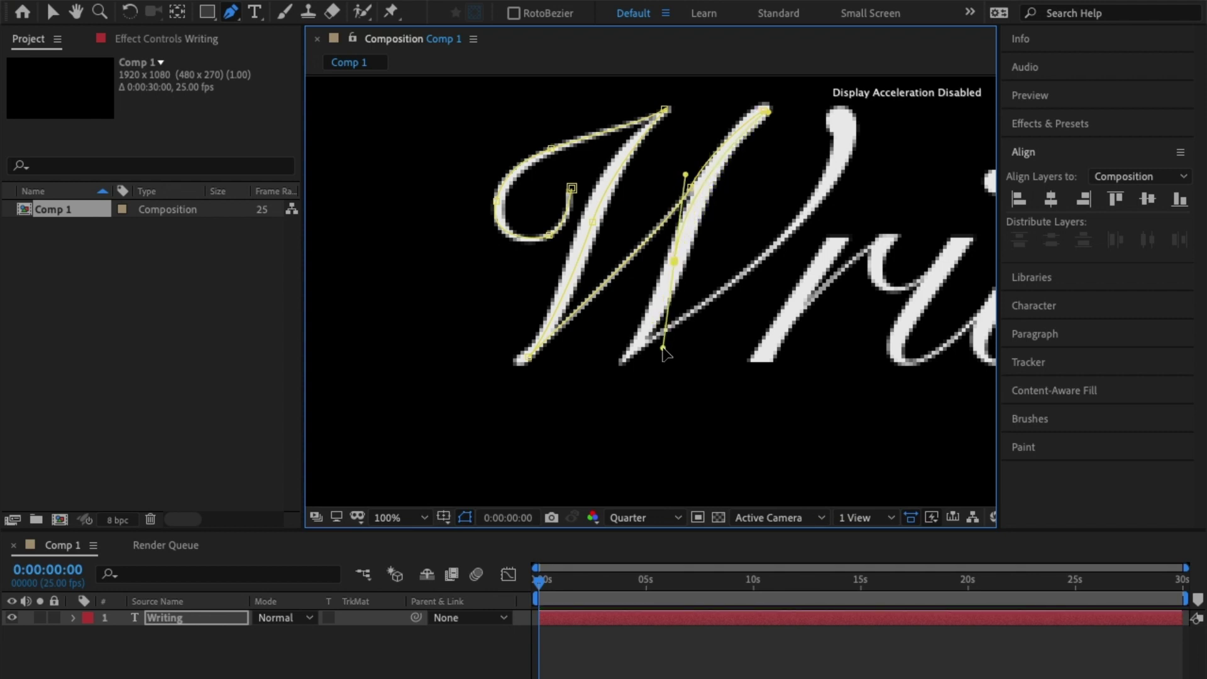
{"action": "left_click", "coordinate": [627, 352]}
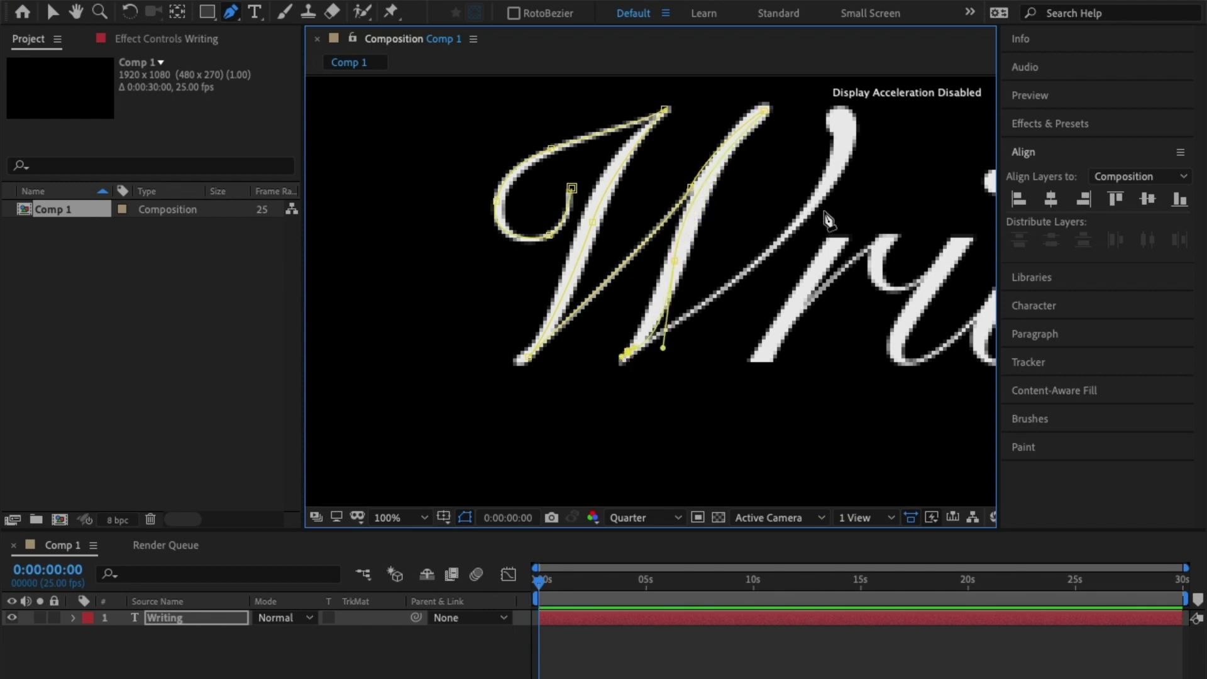
{"action": "left_click_drag", "start_coordinate": [789, 236], "coordinate": [811, 202]}
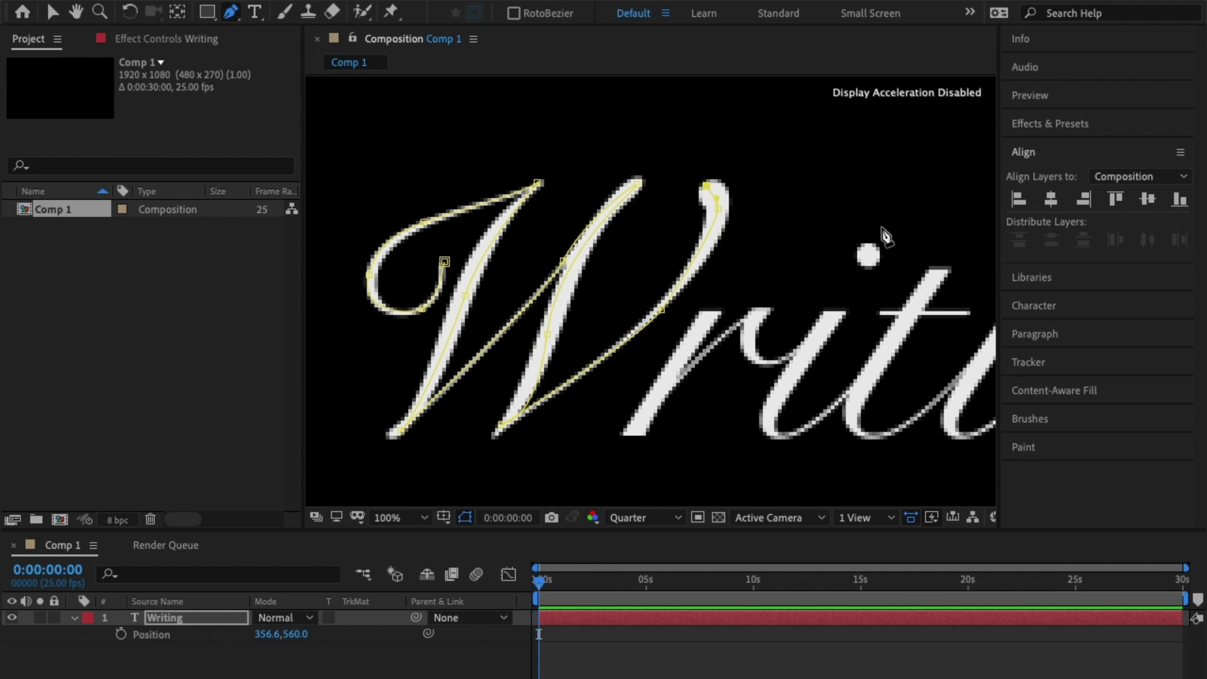
{"action": "key", "text": "v"}
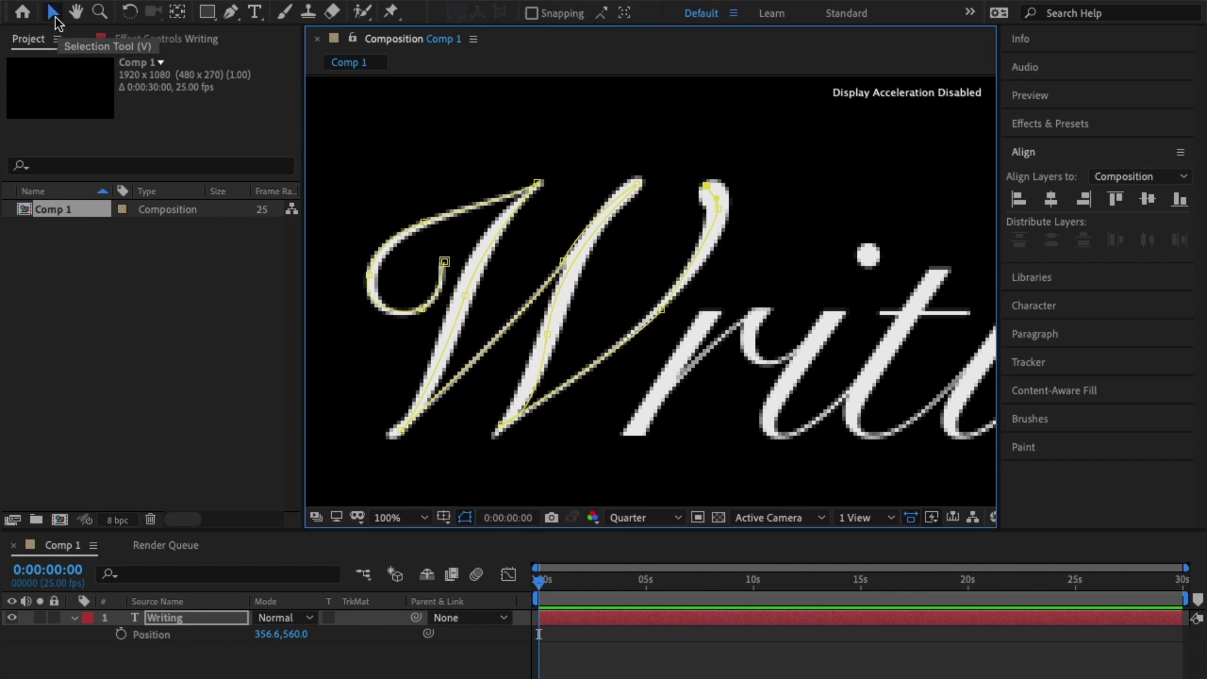
- Deselect the finished W path and return to the Pen tool
{"action": "left_click", "coordinate": [809, 238]}
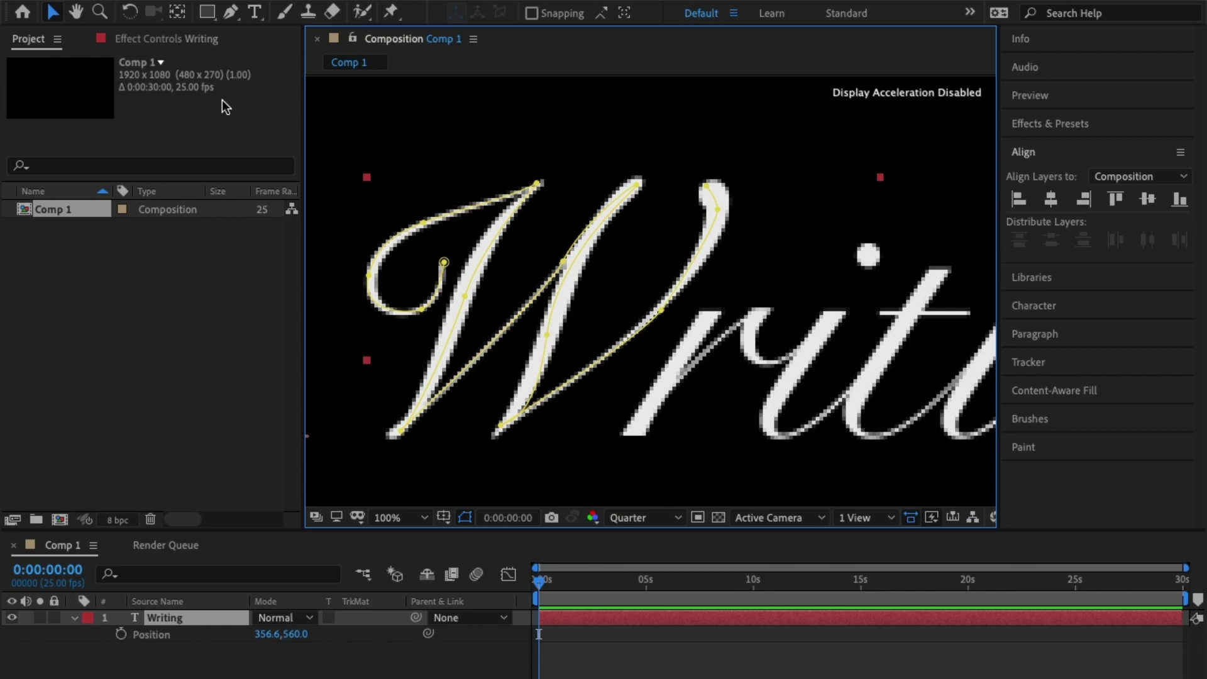
{"action": "left_click", "coordinate": [231, 12]}
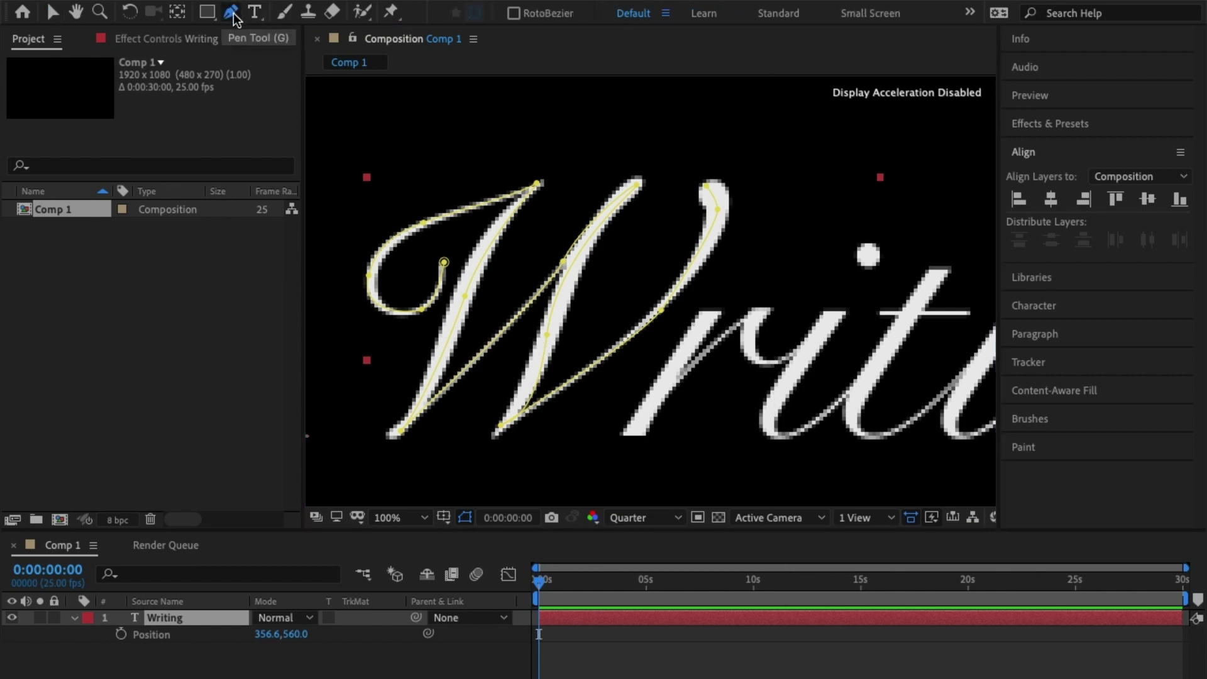
- Start a second mask path tracing the r's stroke and base
{"action": "left_click", "coordinate": [713, 313]}
{"action": "left_click", "coordinate": [637, 429]}
{"action": "left_click", "coordinate": [762, 304]}
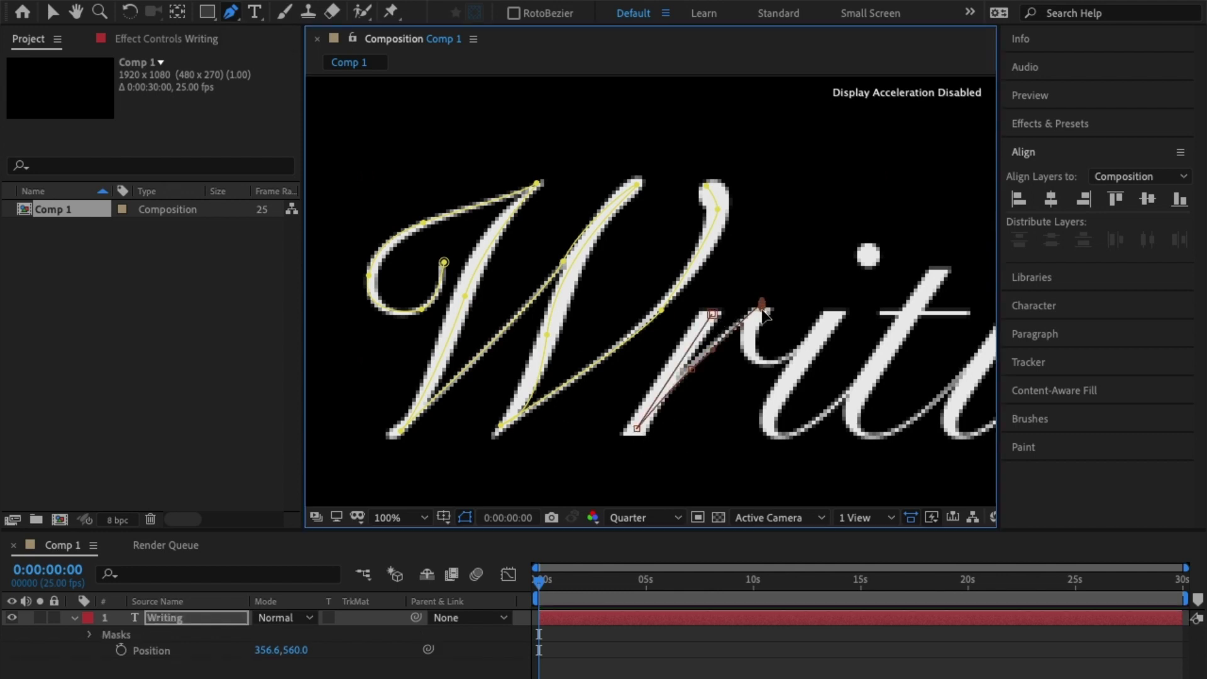
{"action": "left_click", "coordinate": [758, 360]}
{"action": "left_click_drag", "start_coordinate": [801, 351], "coordinate": [818, 340]}
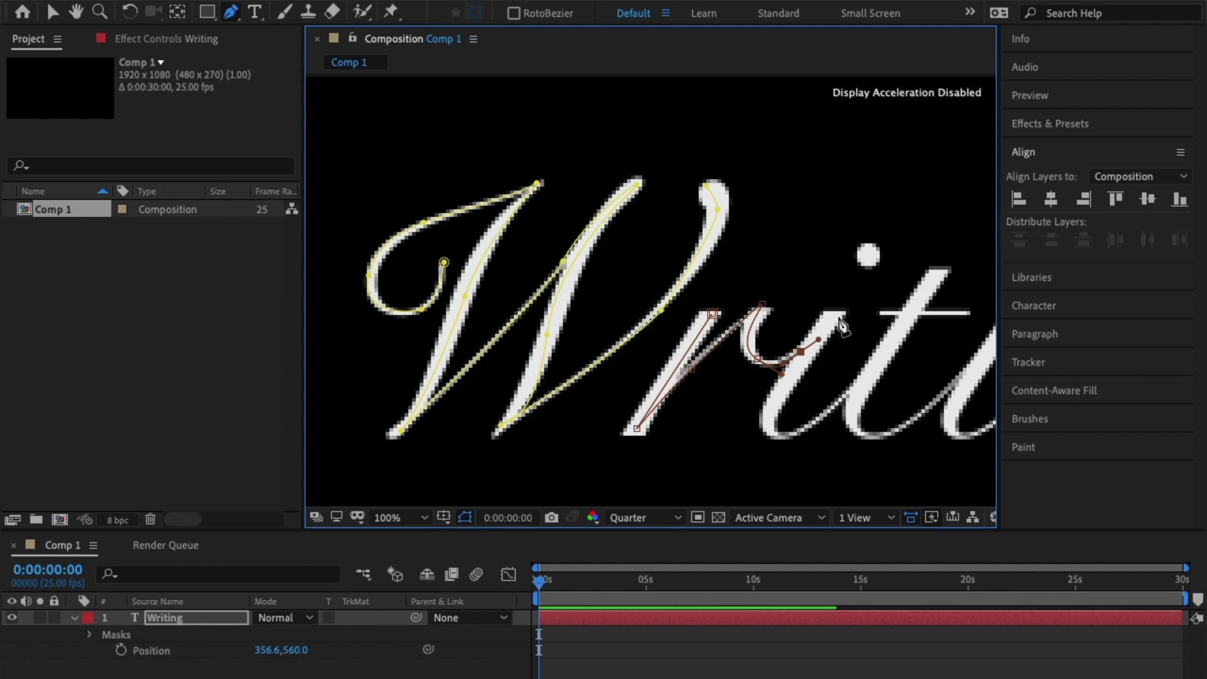
{"action": "left_click_drag", "start_coordinate": [768, 422], "coordinate": [775, 436]}
{"action": "mouse_move", "coordinate": [899, 385]}
{"action": "left_mouse_down"}
{"action": "mouse_move", "coordinate": [680, 306]}
{"action": "mouse_move", "coordinate": [632, 311]}
{"action": "left_mouse_up"}
- Extend the second path over the t, the i and the n's arch
{"action": "left_click", "coordinate": [720, 198]}
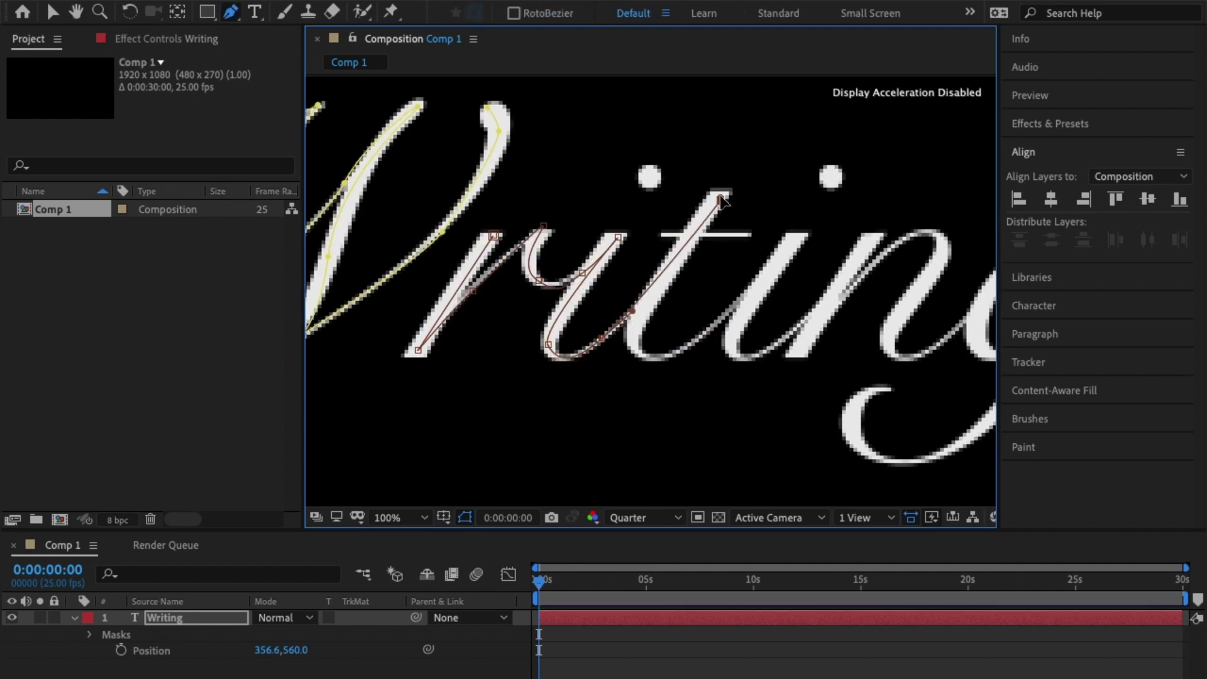
{"action": "left_click_drag", "start_coordinate": [636, 341], "coordinate": [751, 393]}
{"action": "left_click", "coordinate": [800, 235]}
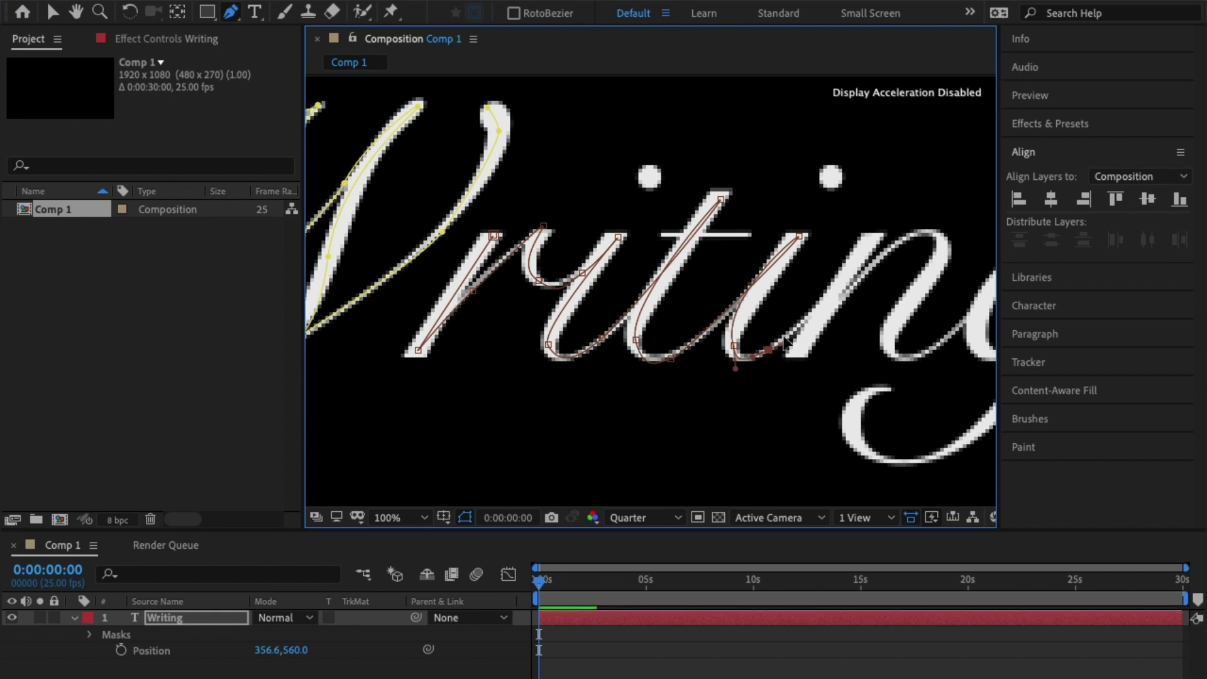
{"action": "left_click", "coordinate": [873, 233]}
{"action": "left_click", "coordinate": [799, 351]}
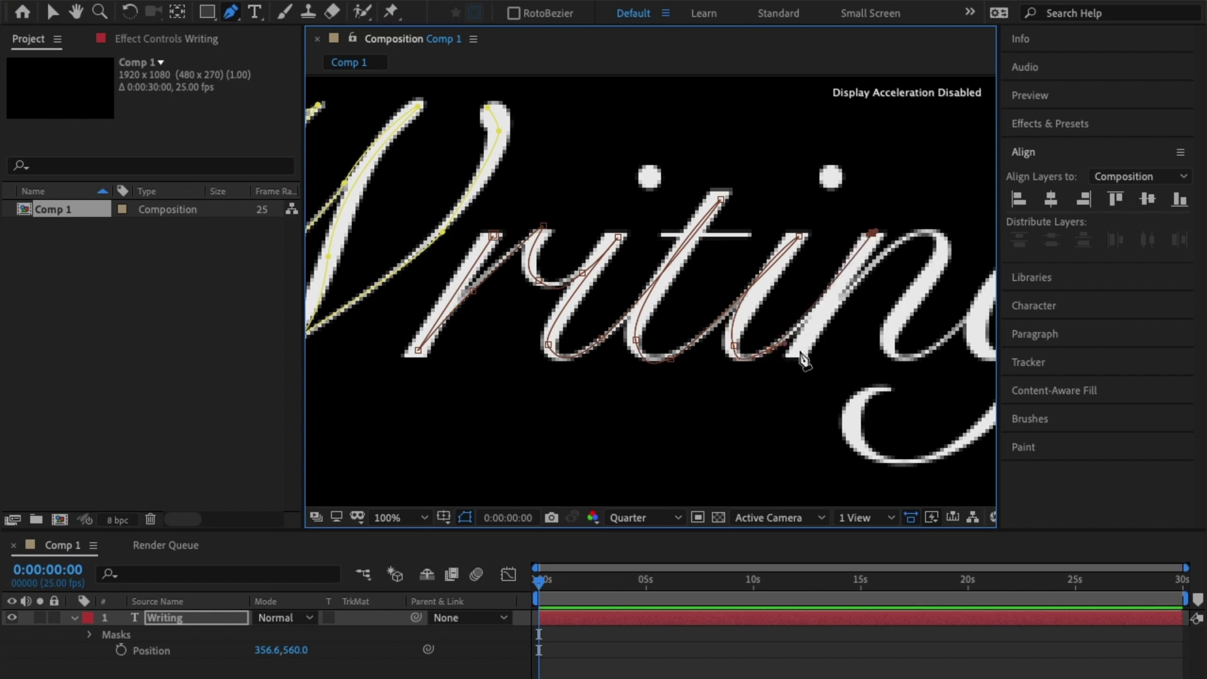
{"action": "mouse_move", "coordinate": [906, 236]}
{"action": "left_mouse_down"}
{"action": "mouse_move", "coordinate": [922, 233]}
{"action": "mouse_move", "coordinate": [931, 275]}
{"action": "left_mouse_up"}
{"action": "left_click_drag", "start_coordinate": [888, 344], "coordinate": [674, 358]}
- Trace the g's bowl, descender and curled tail to finish the second path
{"action": "left_click", "coordinate": [727, 312]}
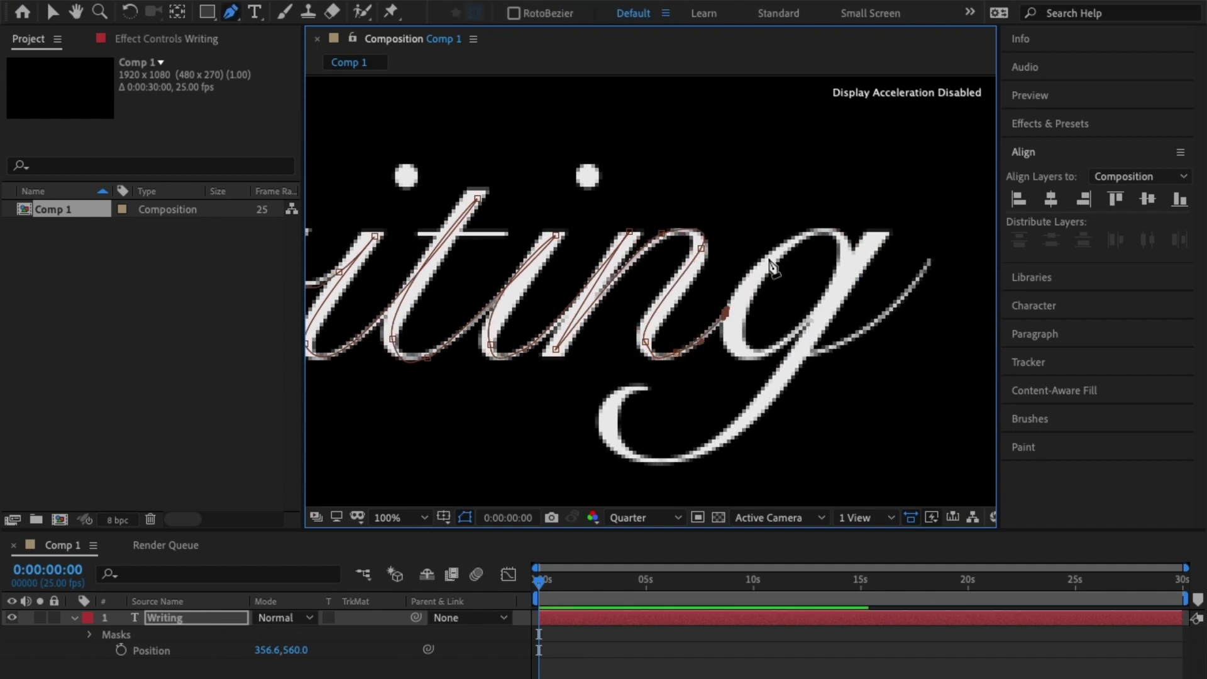
{"action": "left_click_drag", "start_coordinate": [817, 230], "coordinate": [850, 272]}
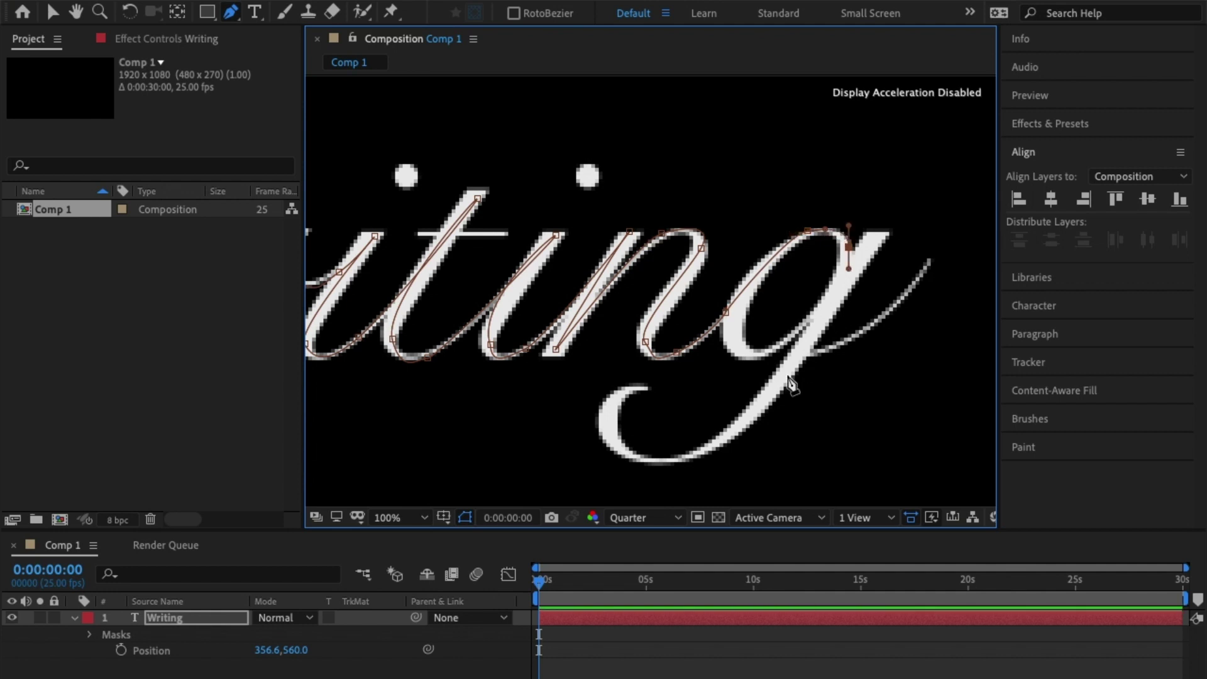
{"action": "left_click_drag", "start_coordinate": [795, 357], "coordinate": [780, 380]}
{"action": "left_click", "coordinate": [738, 430]}
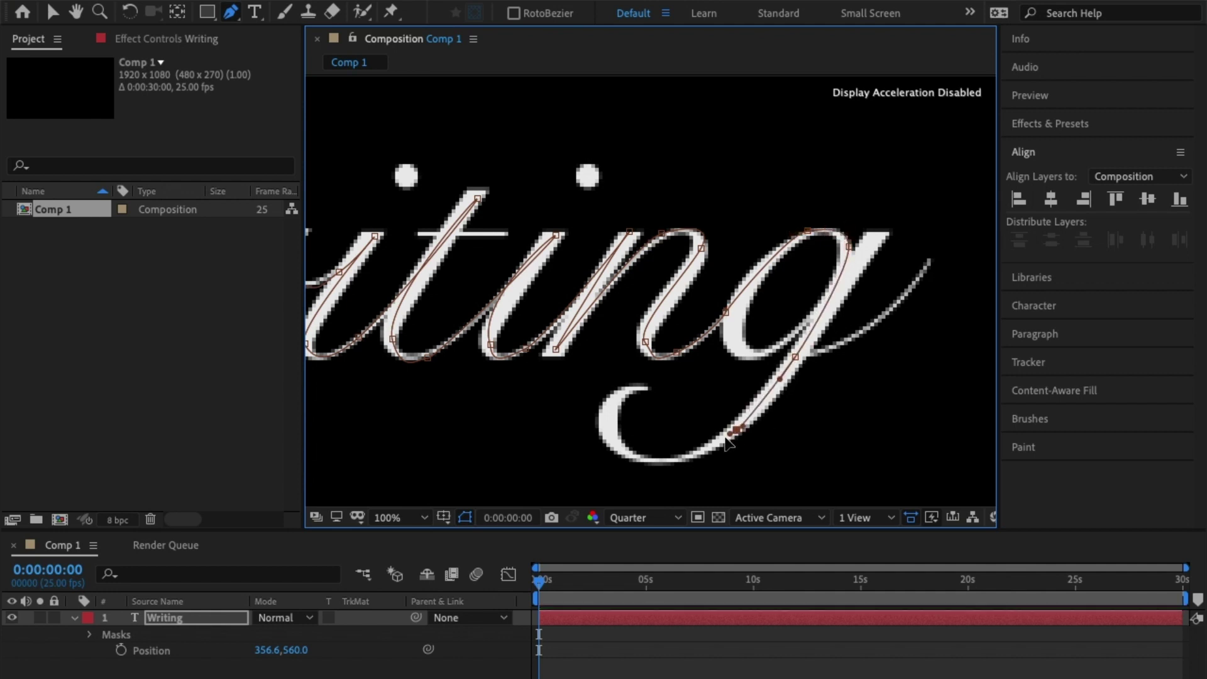
{"action": "left_click_drag", "start_coordinate": [637, 456], "coordinate": [613, 444]}
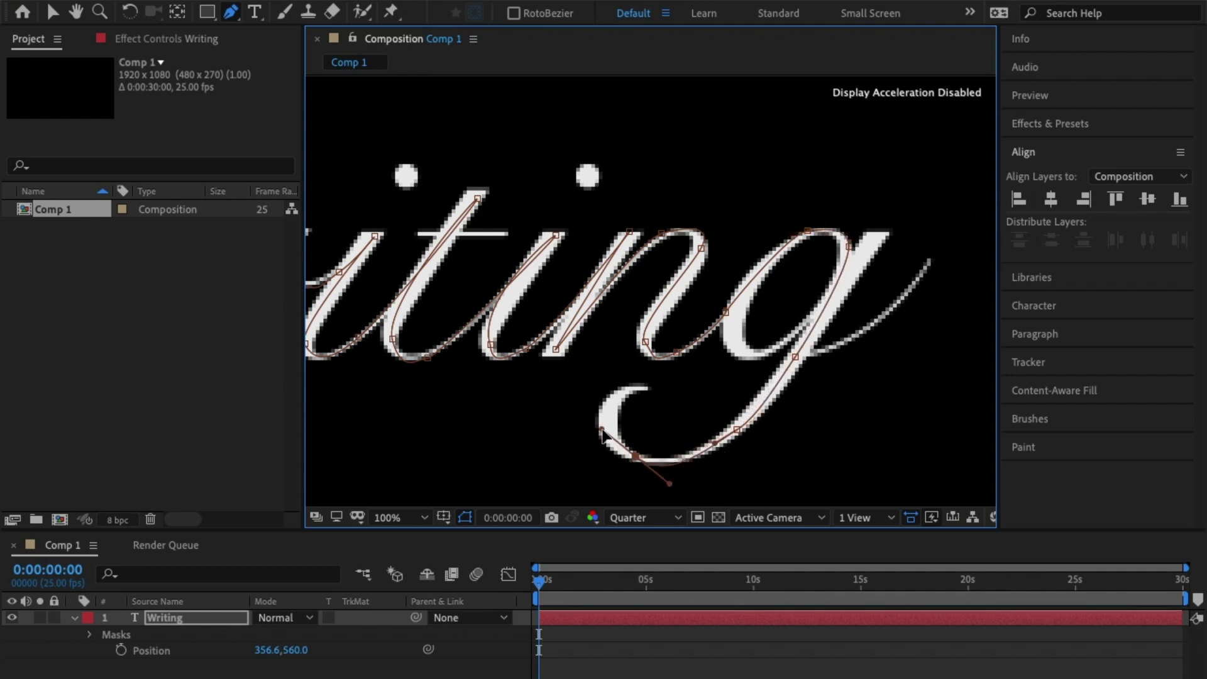
{"action": "left_click", "coordinate": [603, 430]}
{"action": "left_click_drag", "start_coordinate": [623, 392], "coordinate": [637, 385]}
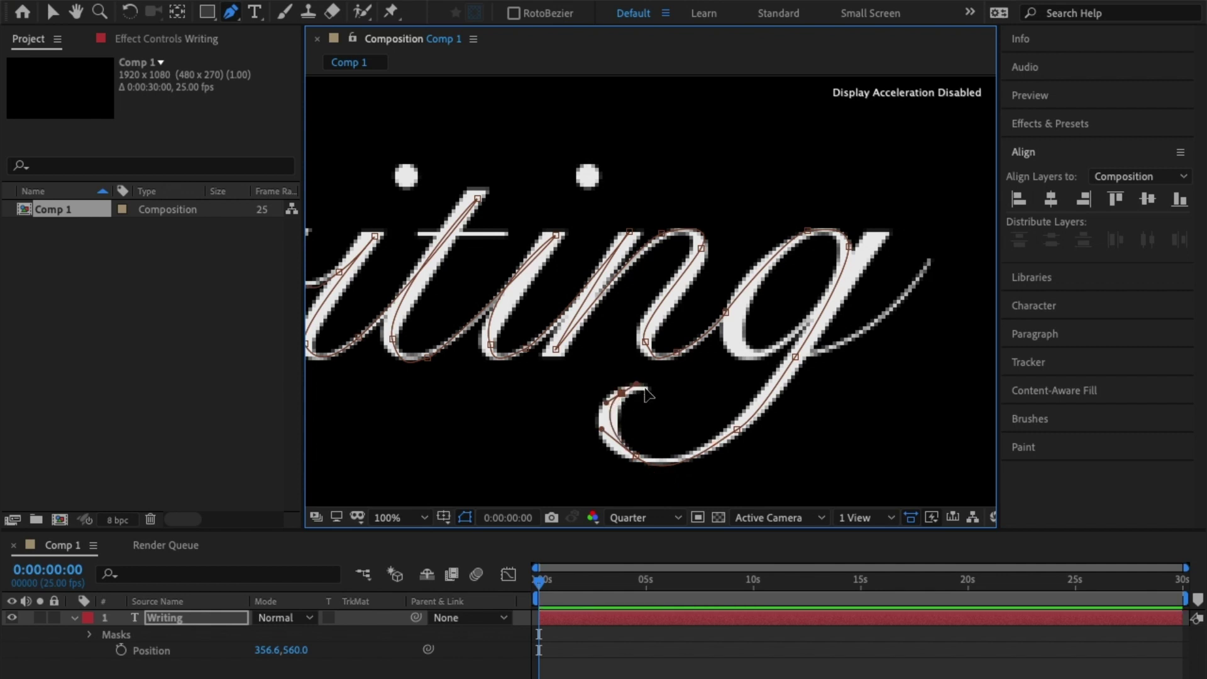
{"action": "left_click", "coordinate": [651, 389]}
{"action": "left_click", "coordinate": [661, 391]}
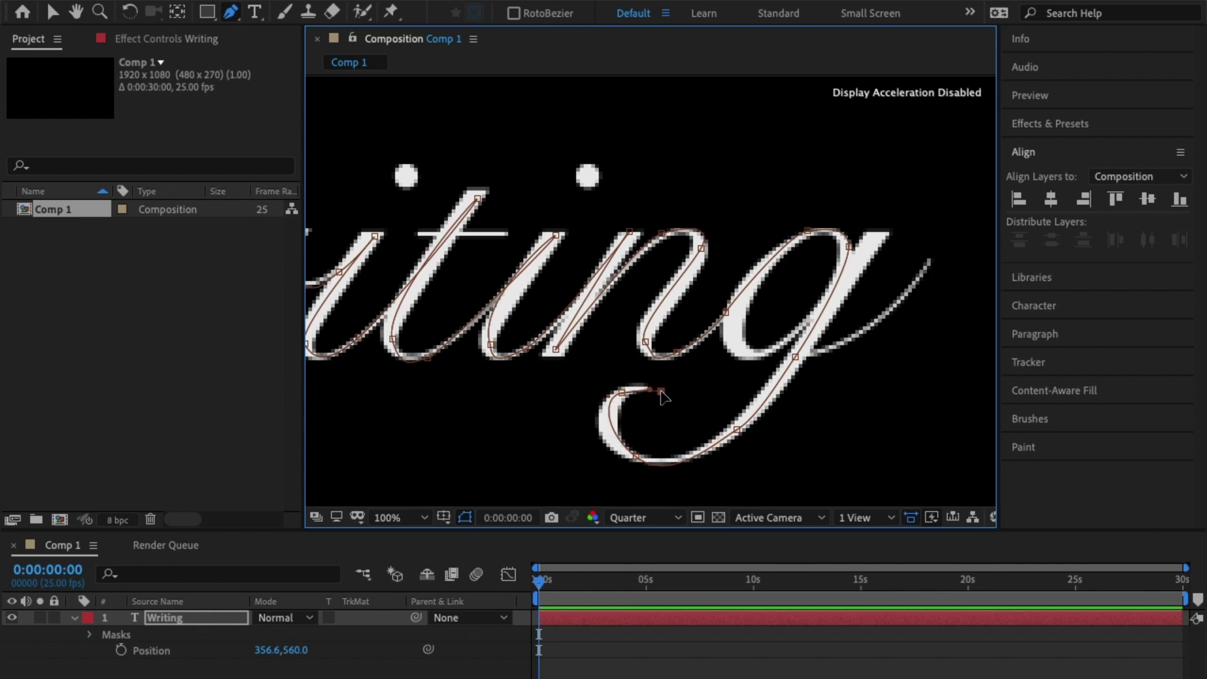
{"action": "key", "text": "v"}
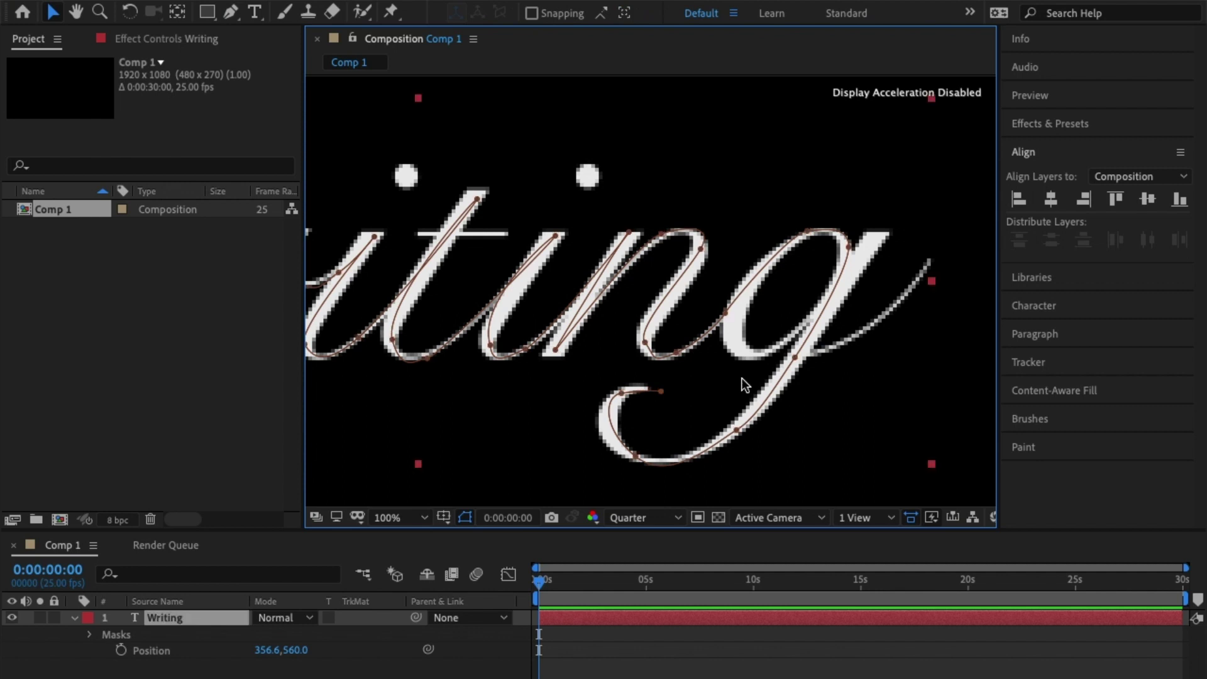
- Draw a third mask path from the g's trailing stroke down along its tail
{"action": "key", "text": "g"}
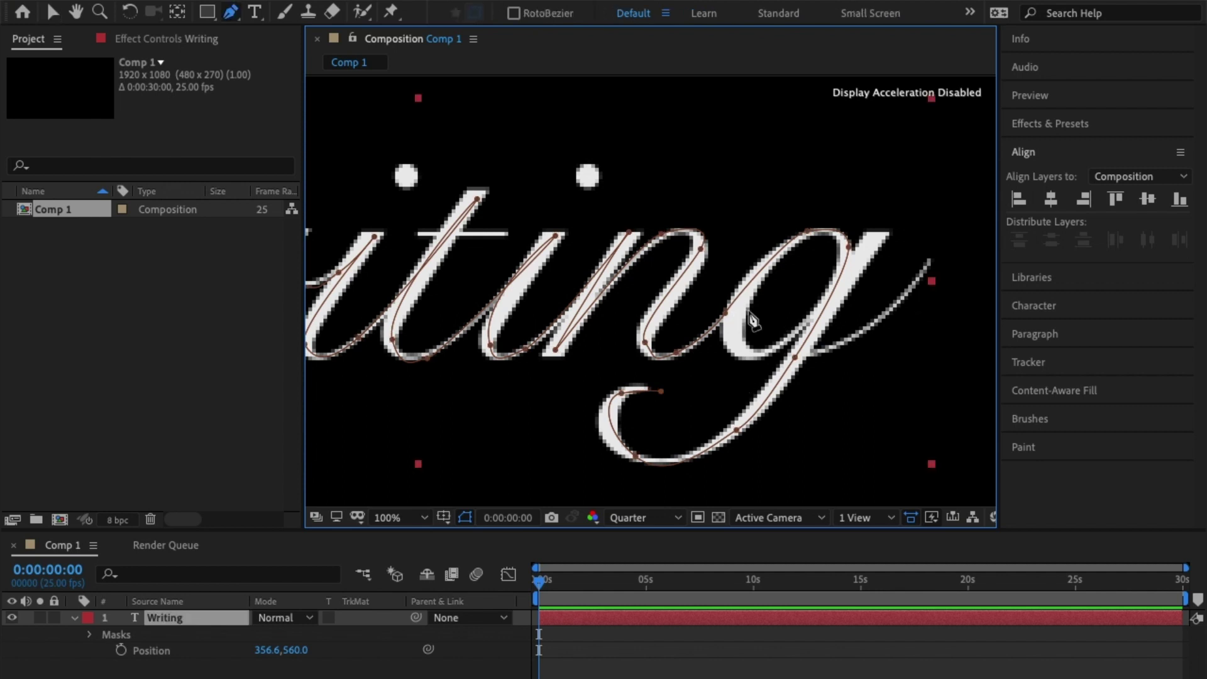
{"action": "left_click", "coordinate": [930, 264]}
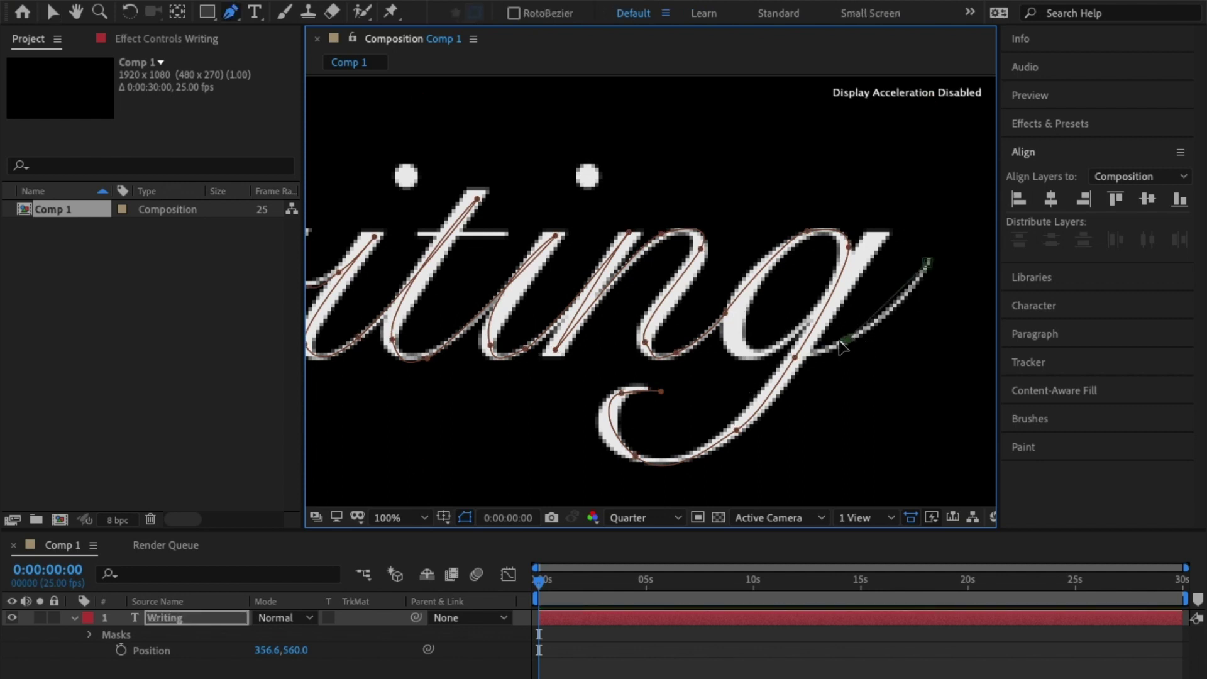
{"action": "left_click", "coordinate": [800, 342]}
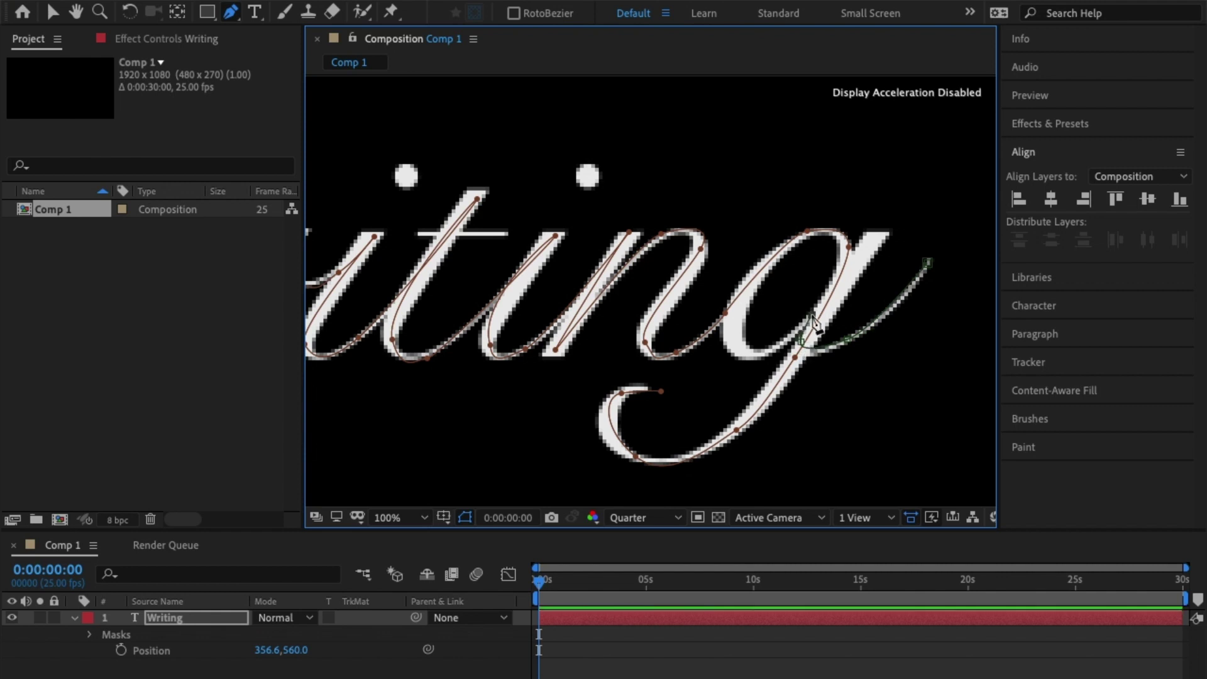
{"action": "left_click", "coordinate": [812, 314]}
{"action": "left_click", "coordinate": [751, 350]}
{"action": "key", "text": "v"}
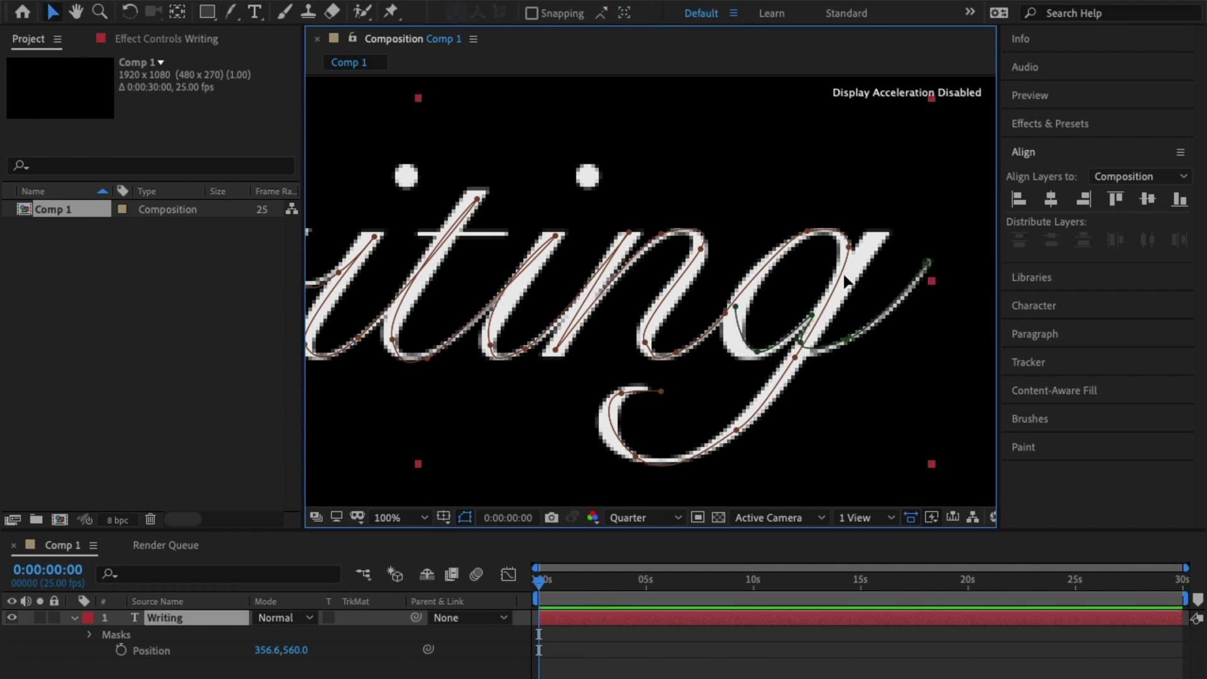
- Reshape the mask vertex and curve at the top of the g to fit the letter
{"action": "key", "text": "g"}
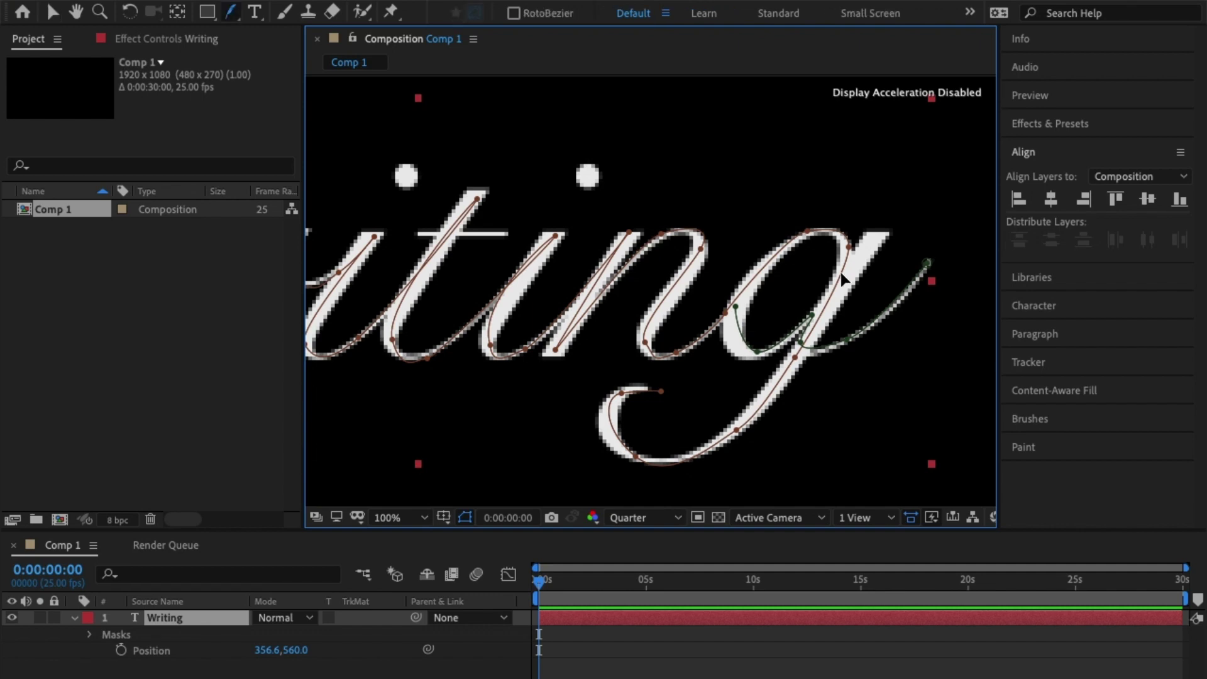
{"action": "left_click", "coordinate": [841, 274]}
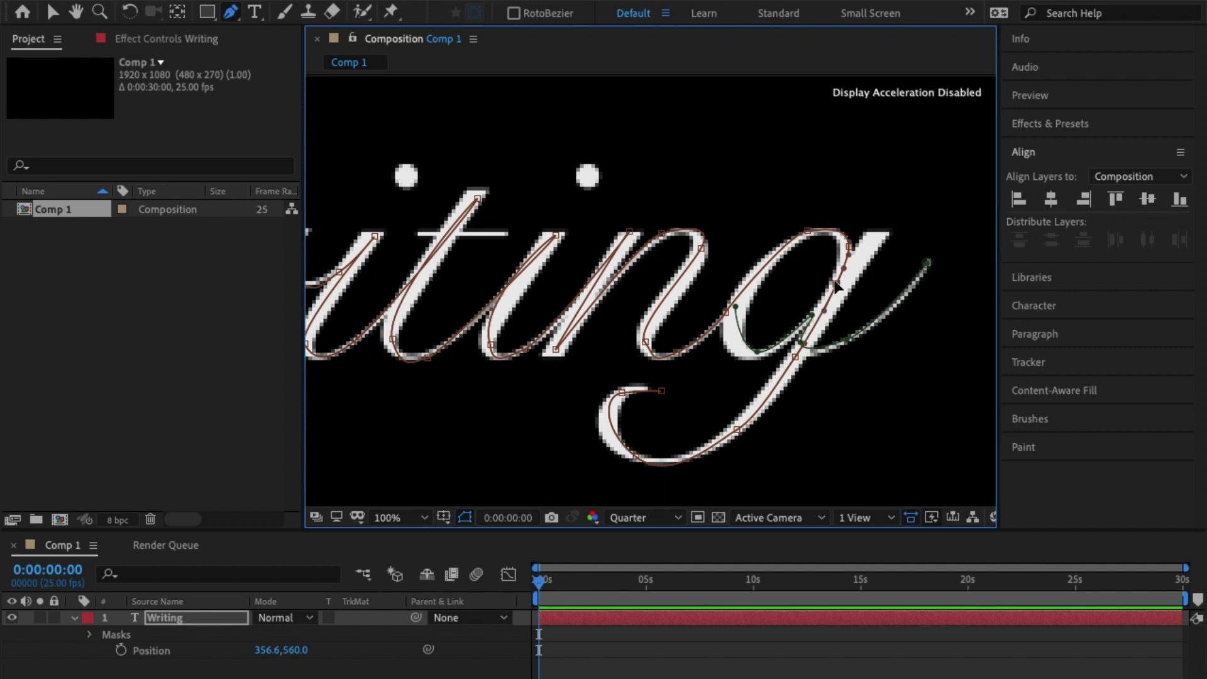
{"action": "left_click_drag", "start_coordinate": [838, 288], "coordinate": [845, 264]}
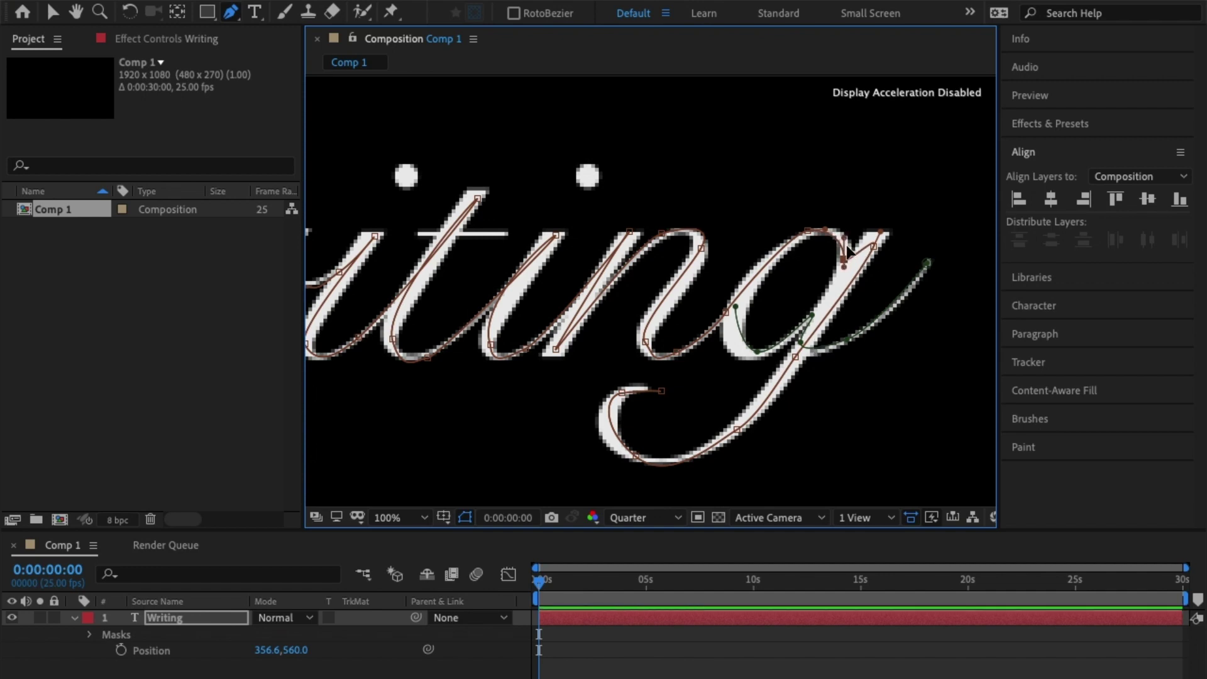
{"action": "left_click_drag", "start_coordinate": [846, 251], "coordinate": [856, 238]}
{"action": "left_click_drag", "start_coordinate": [666, 182], "coordinate": [810, 279]}
{"action": "key", "text": "v"}
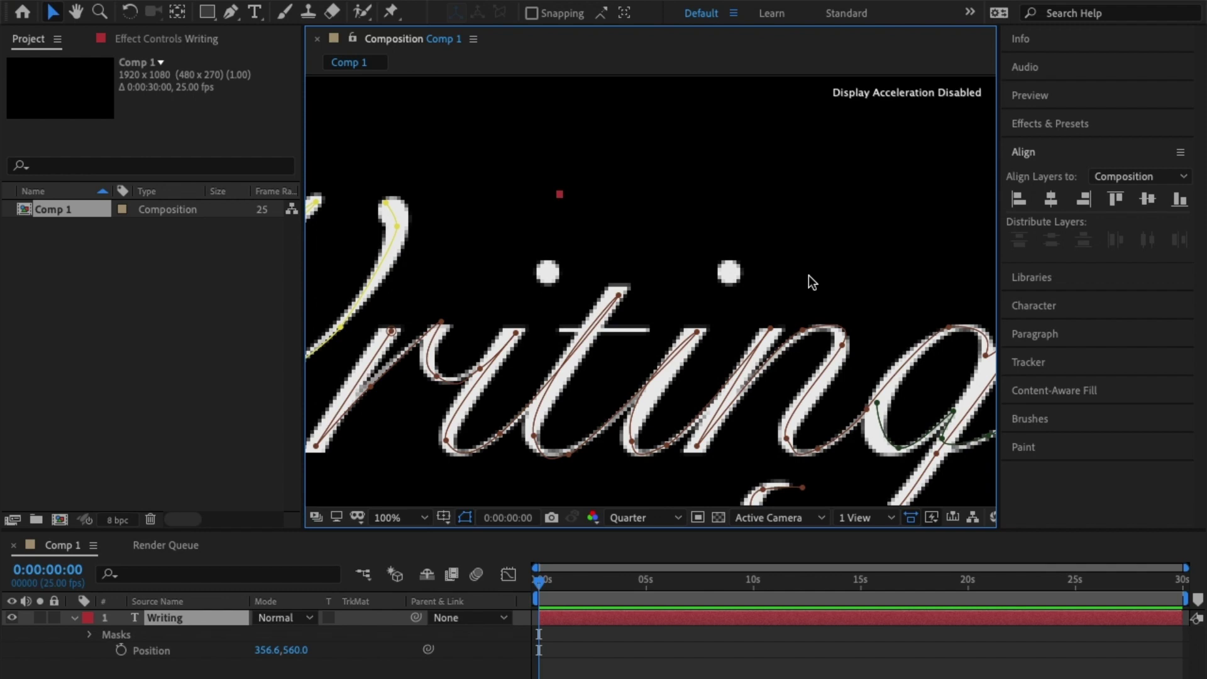
- Draw a short two-point mask down each of the two i-dots
{"action": "key", "text": "g"}
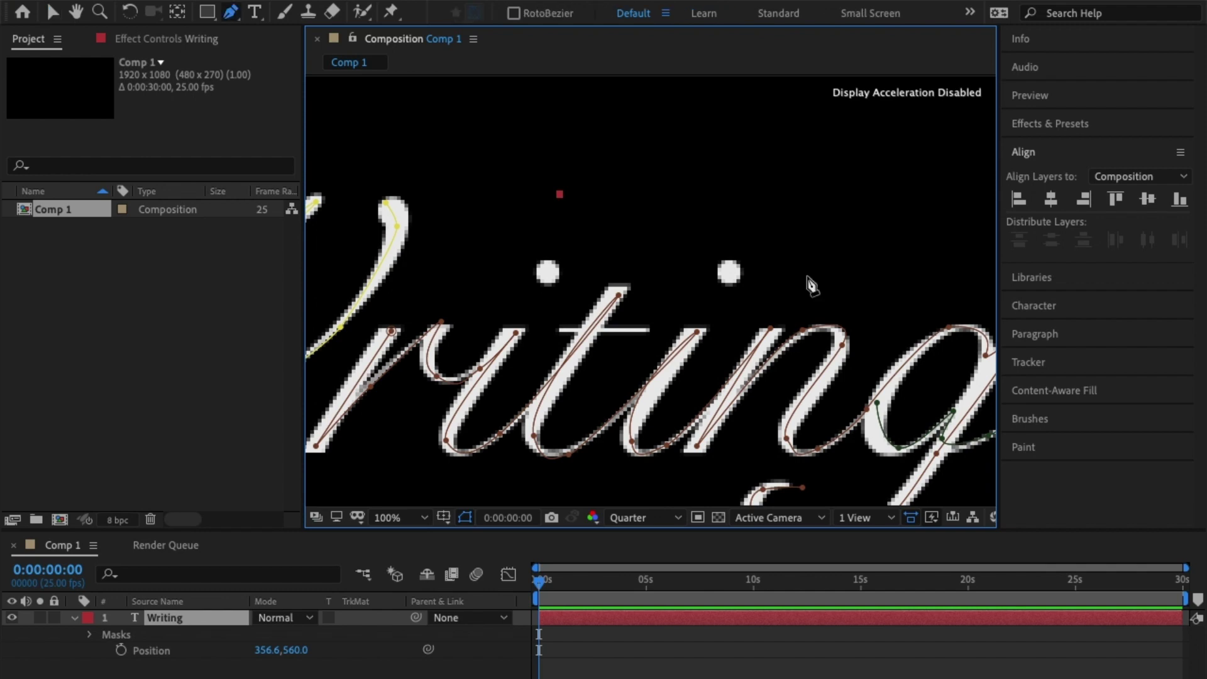
{"action": "left_click", "coordinate": [548, 260]}
{"action": "left_click", "coordinate": [548, 285]}
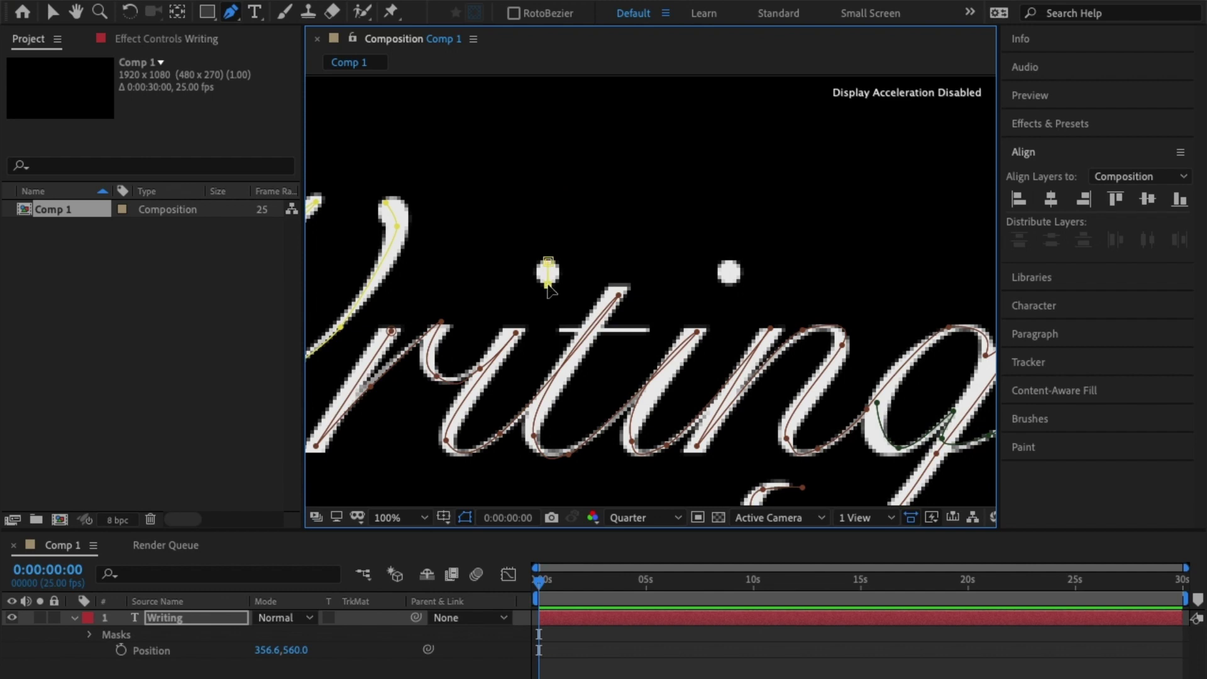
{"action": "key", "text": "v"}
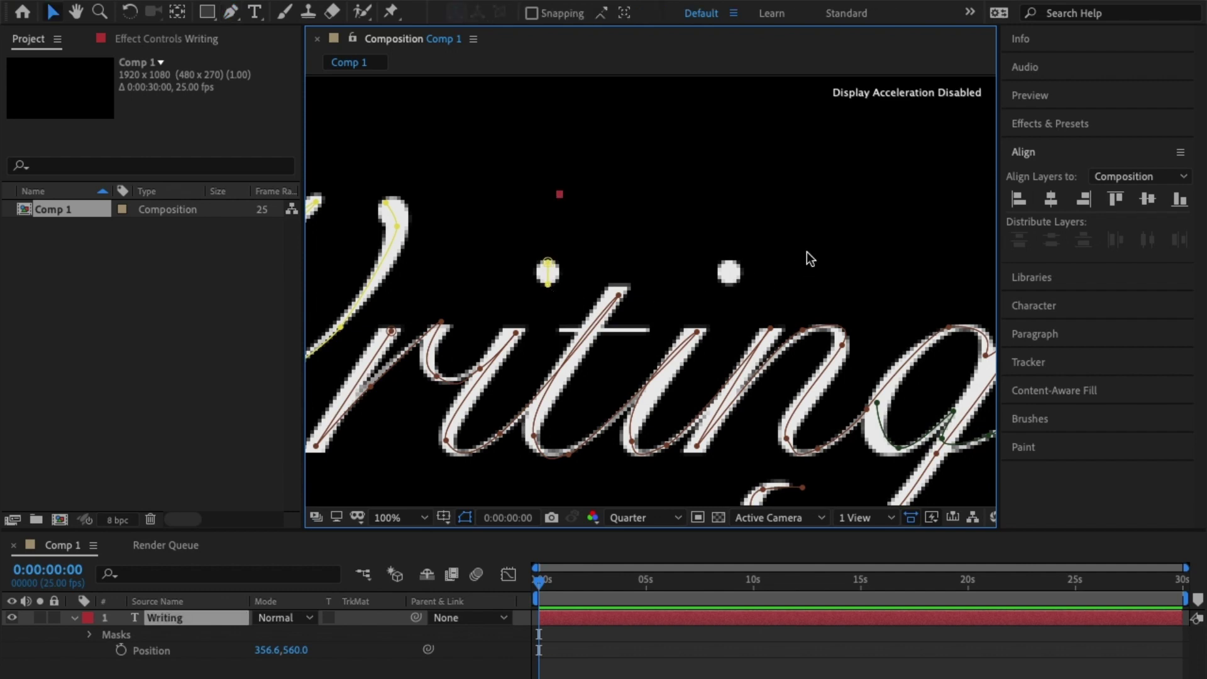
{"action": "key", "text": "g"}
{"action": "left_click", "coordinate": [730, 260]}
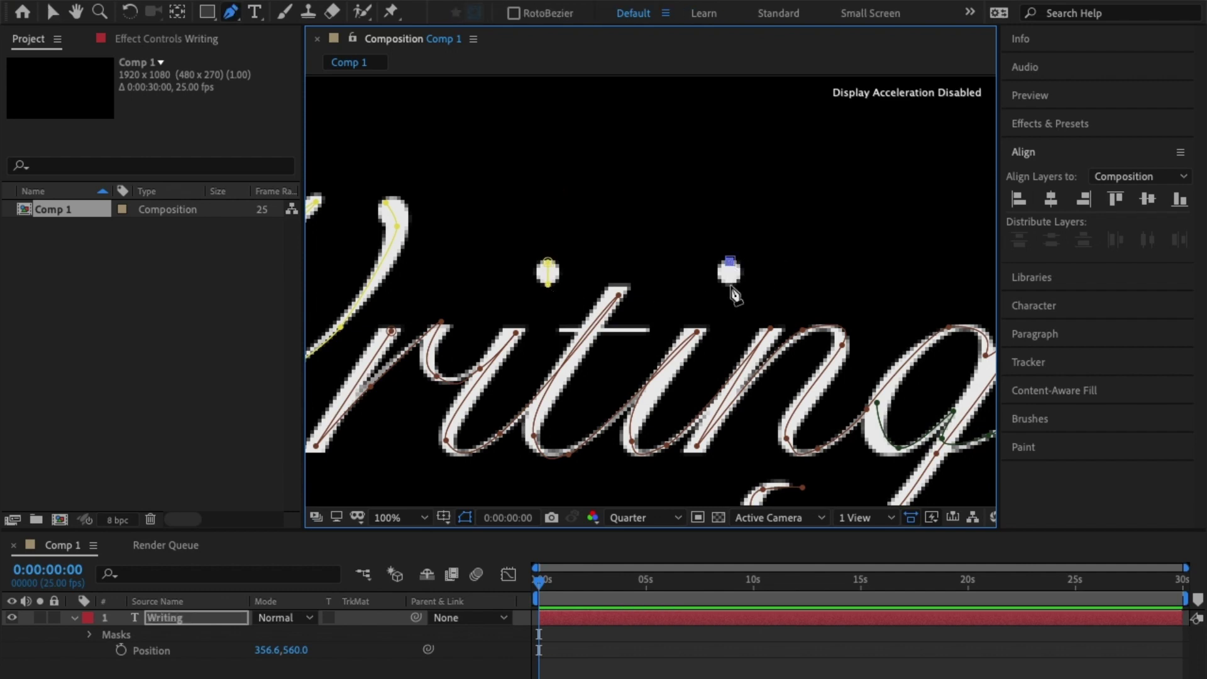
{"action": "left_click", "coordinate": [730, 286]}
{"action": "key", "text": "v"}
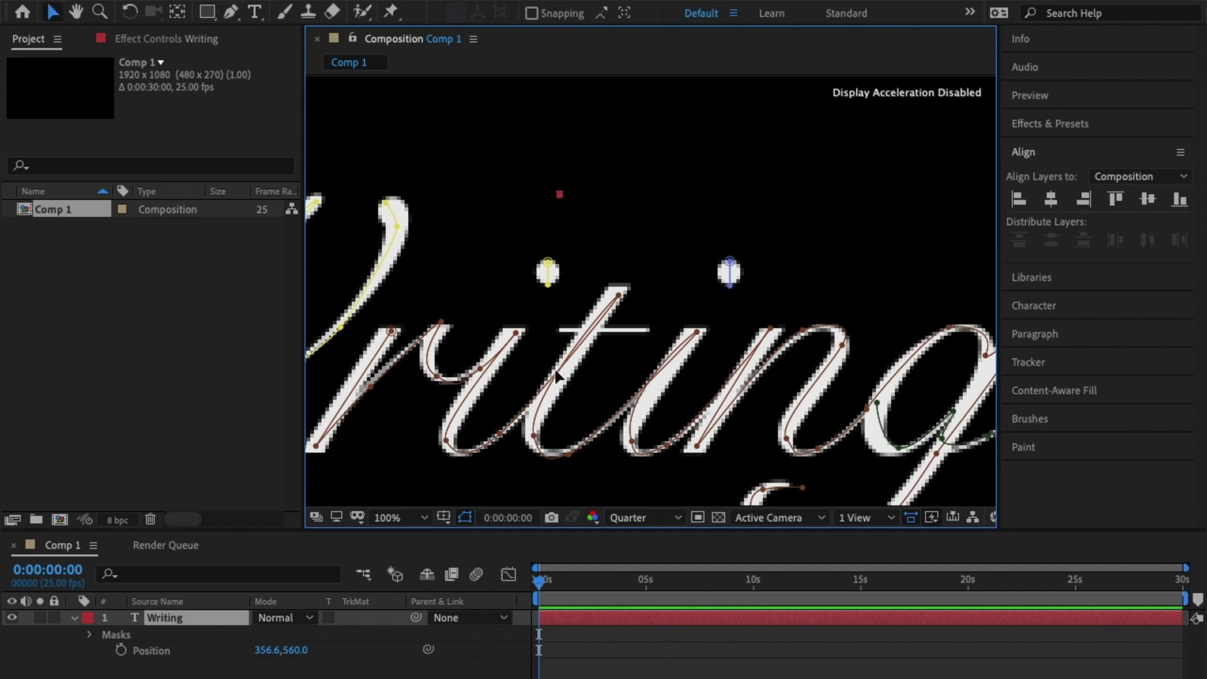
- Draw a two-point mask across the t's crossbar and zoom the viewer out
{"action": "key", "text": "g"}
{"action": "left_click", "coordinate": [558, 325]}
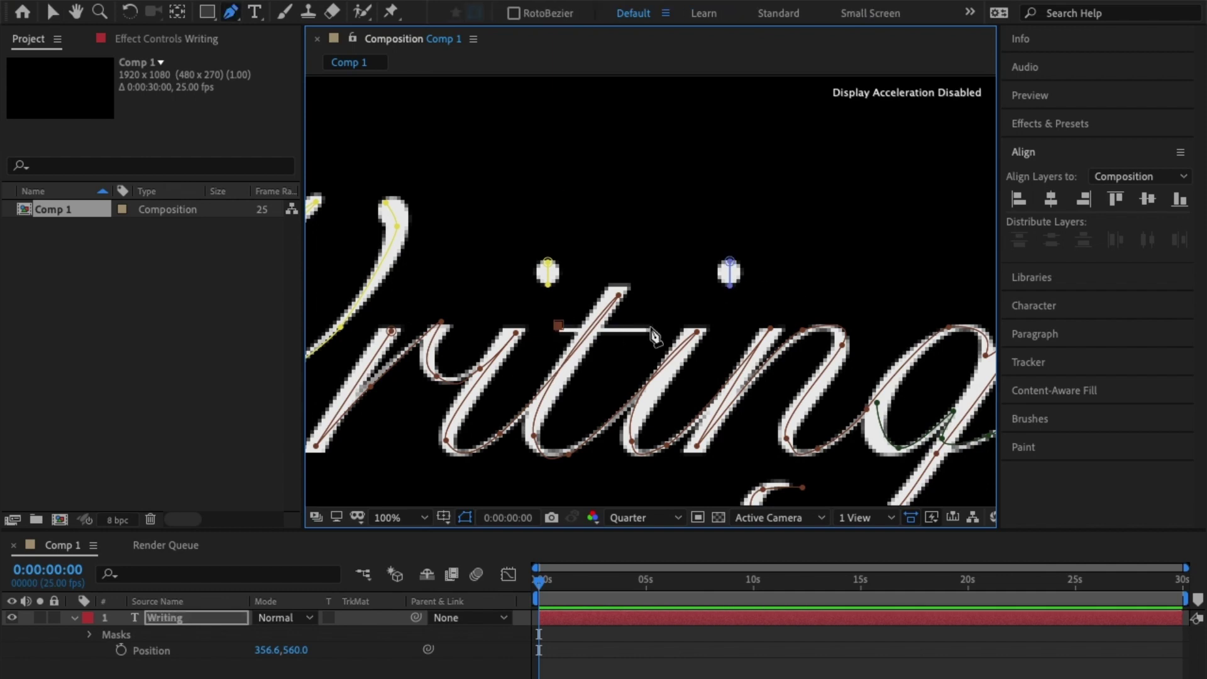
{"action": "left_click", "coordinate": [650, 329]}
{"action": "key", "text": "v"}
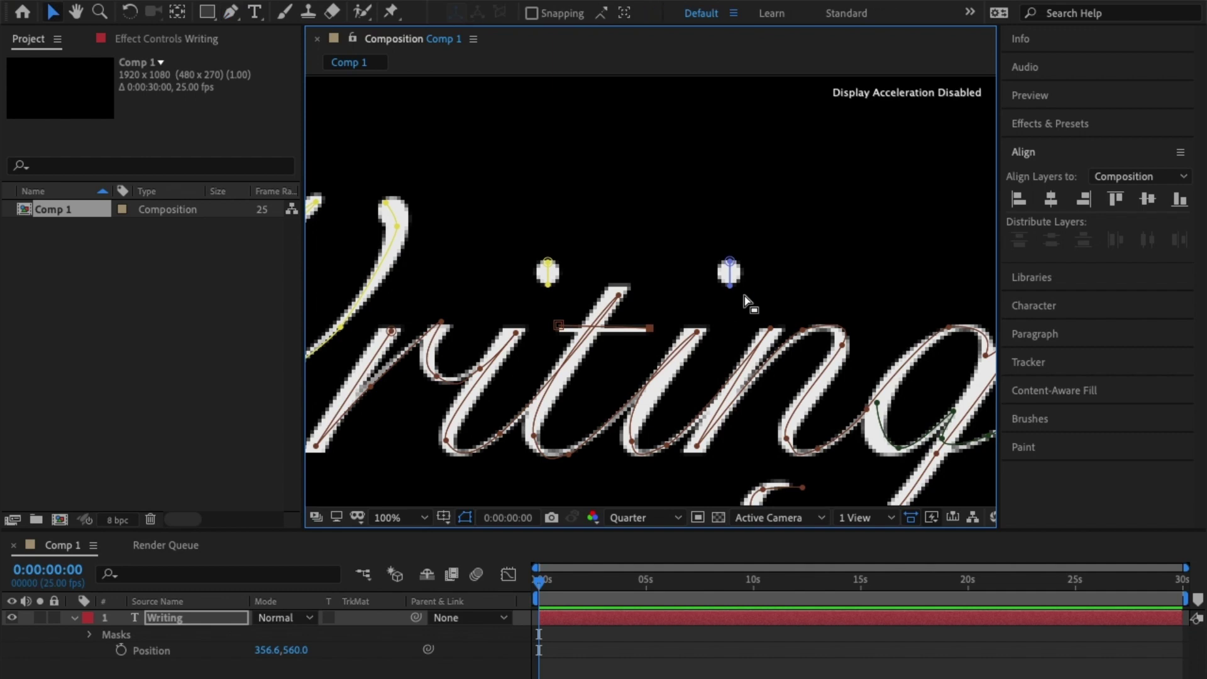
{"action": "key", "text": "comma"}
{"action": "key", "text": "comma"}
{"action": "key", "text": "comma"}
{"action": "key", "text": "comma"}
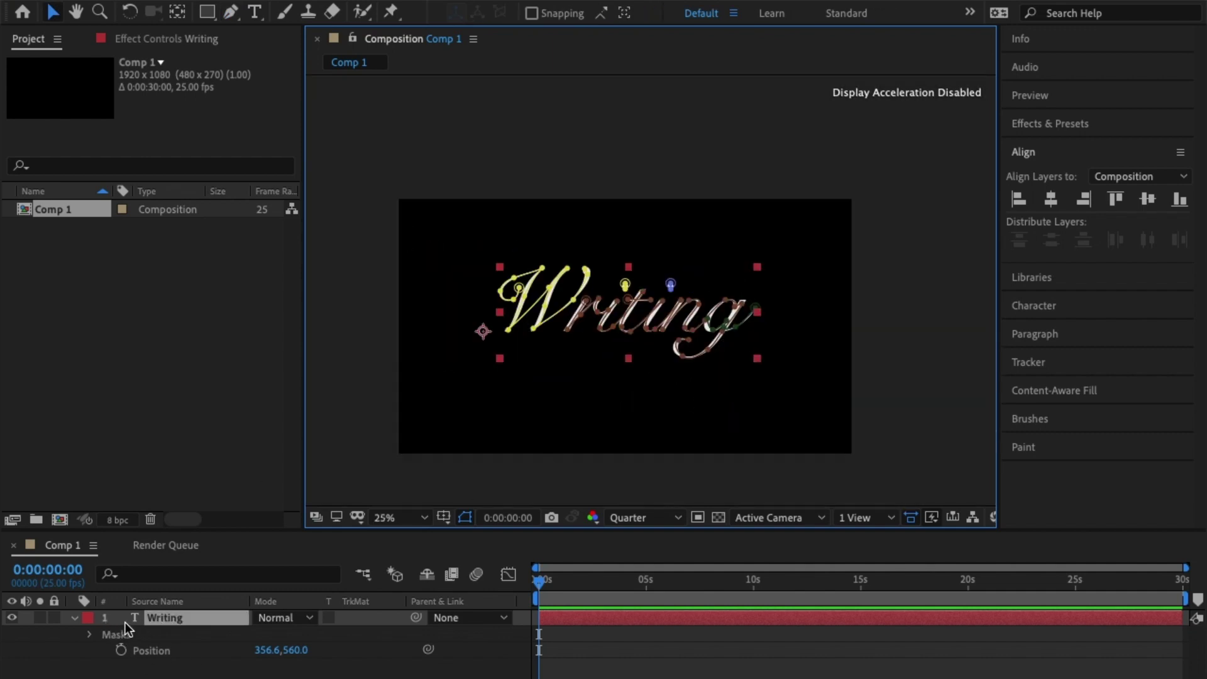
- Show the Writing layer's six masks with M, check them, then collapse them
{"action": "left_click", "coordinate": [160, 617]}
{"action": "key", "text": "m"}
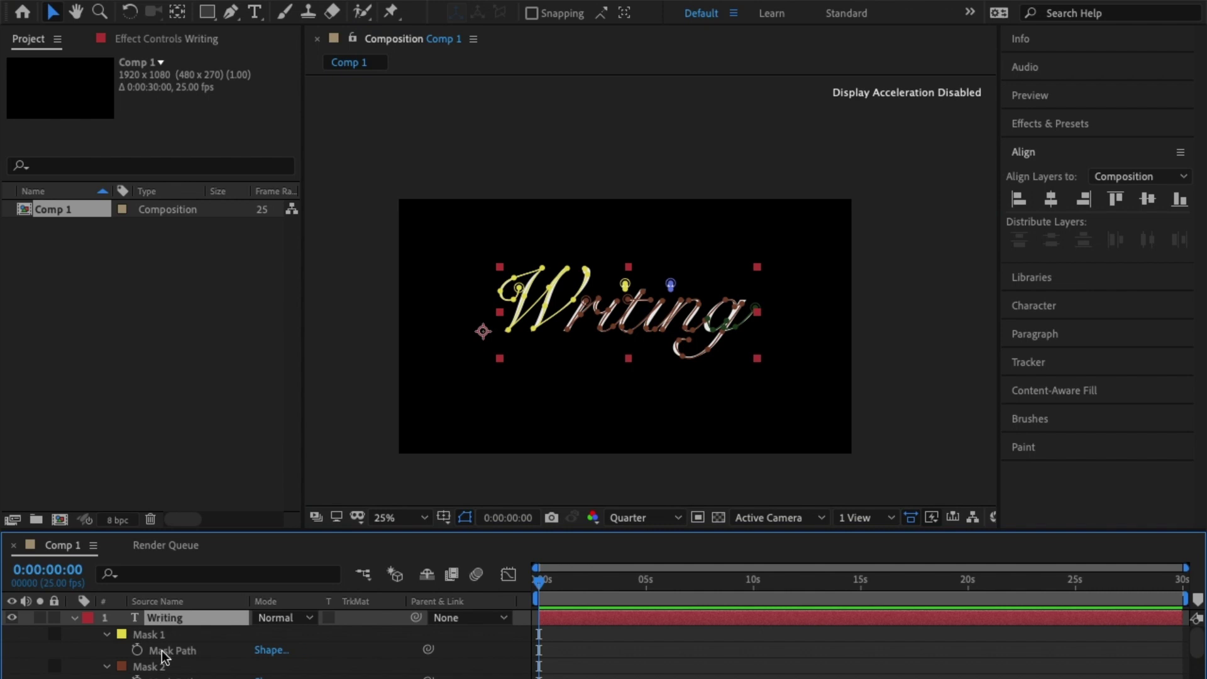
{"action": "scroll", "coordinate": [162, 657], "scroll_direction": "down", "scroll_amount": 3}
{"action": "scroll", "coordinate": [162, 657], "scroll_direction": "up", "scroll_amount": 3}
{"action": "key", "text": "m"}
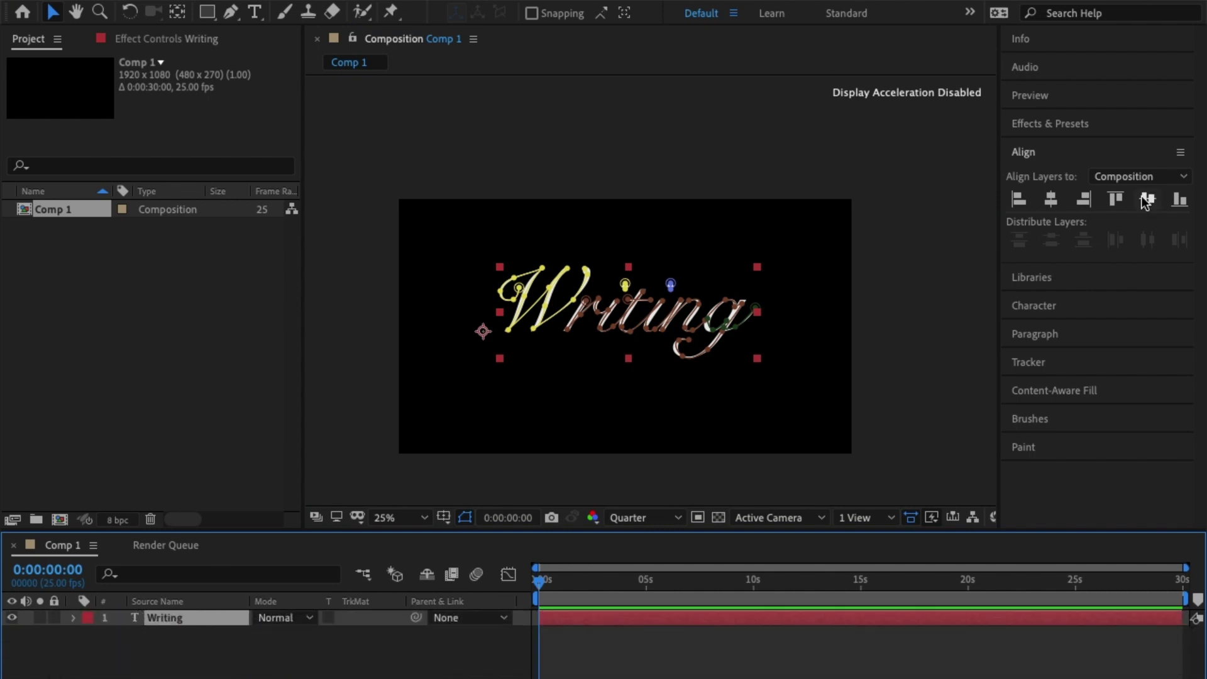
- Search Effects & Presets for 'stroke' and drag the Stroke effect onto the Writing layer
{"action": "left_click", "coordinate": [1072, 121]}
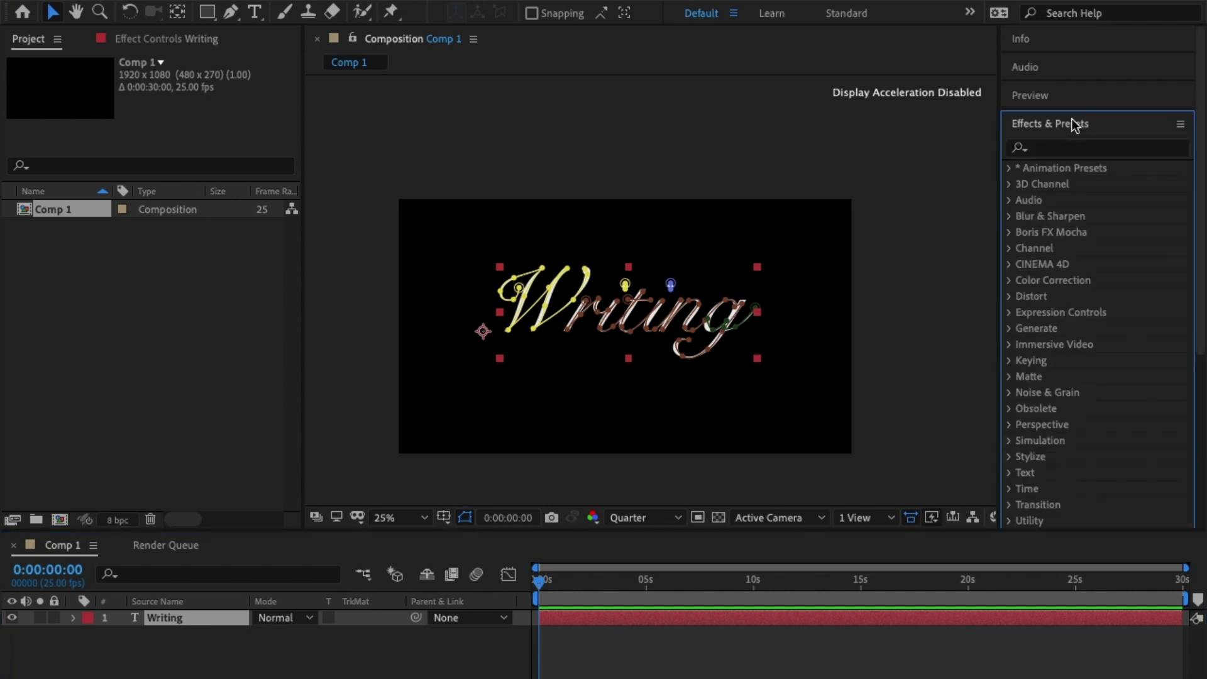
{"action": "left_click", "coordinate": [1071, 148]}
{"action": "type", "text": "s"}
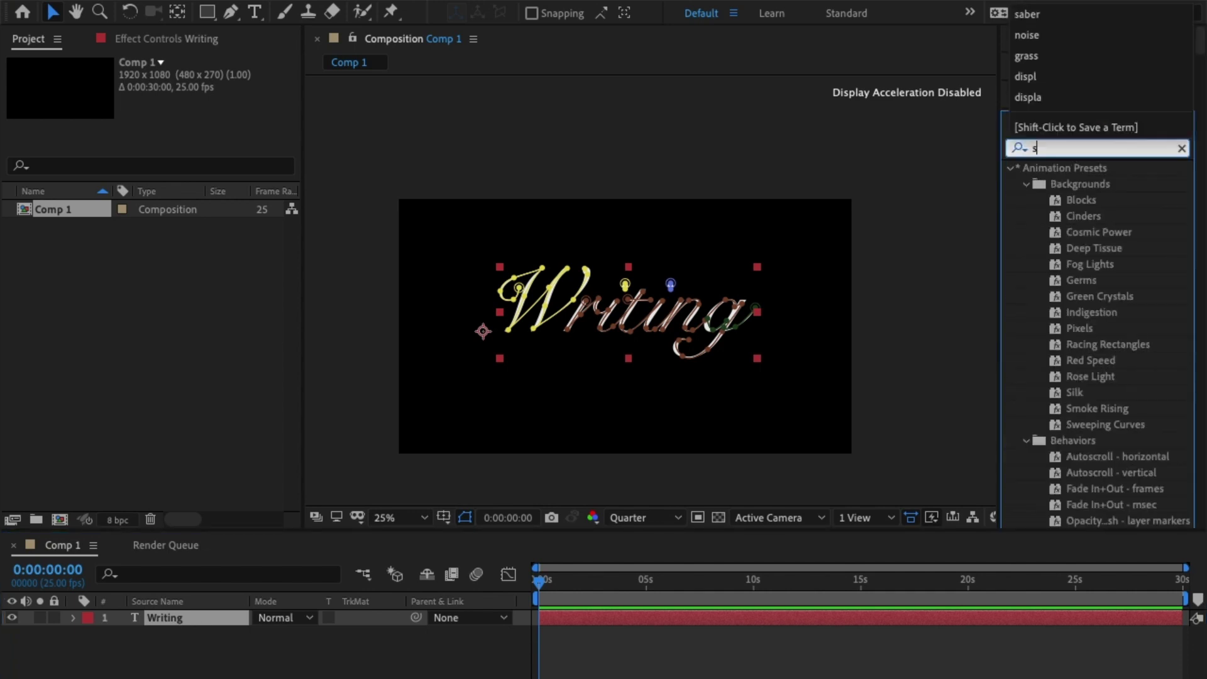
{"action": "type", "text": "troke"}
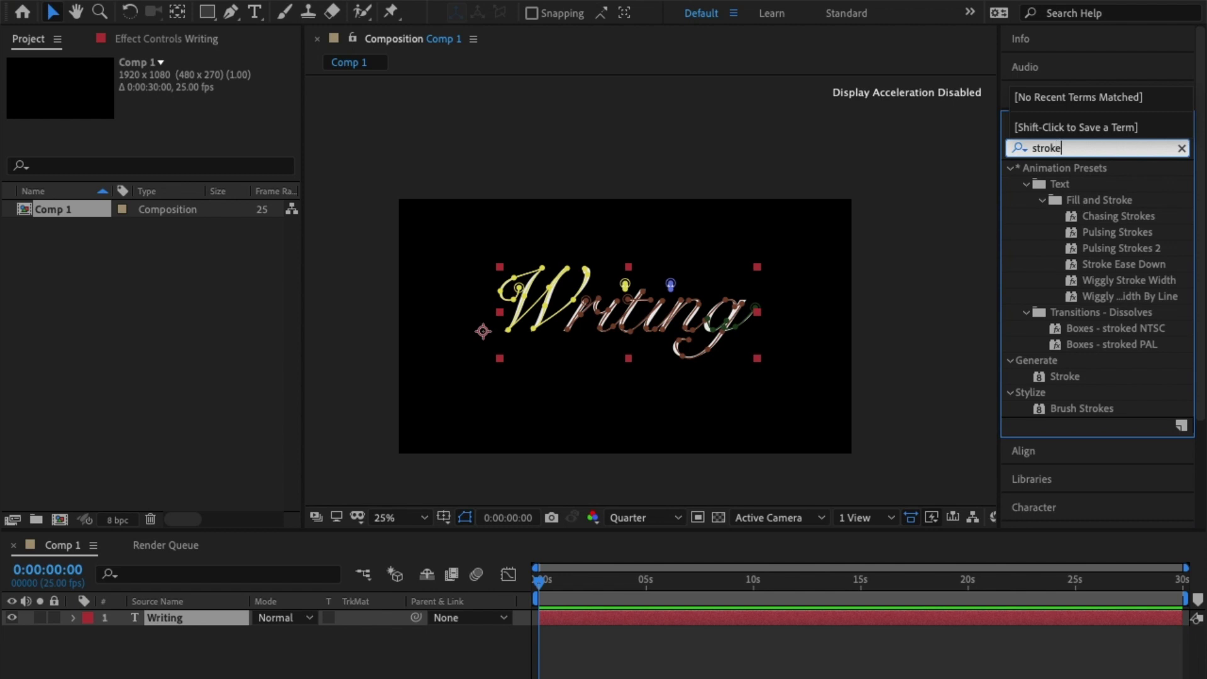
{"action": "left_click", "coordinate": [1066, 377]}
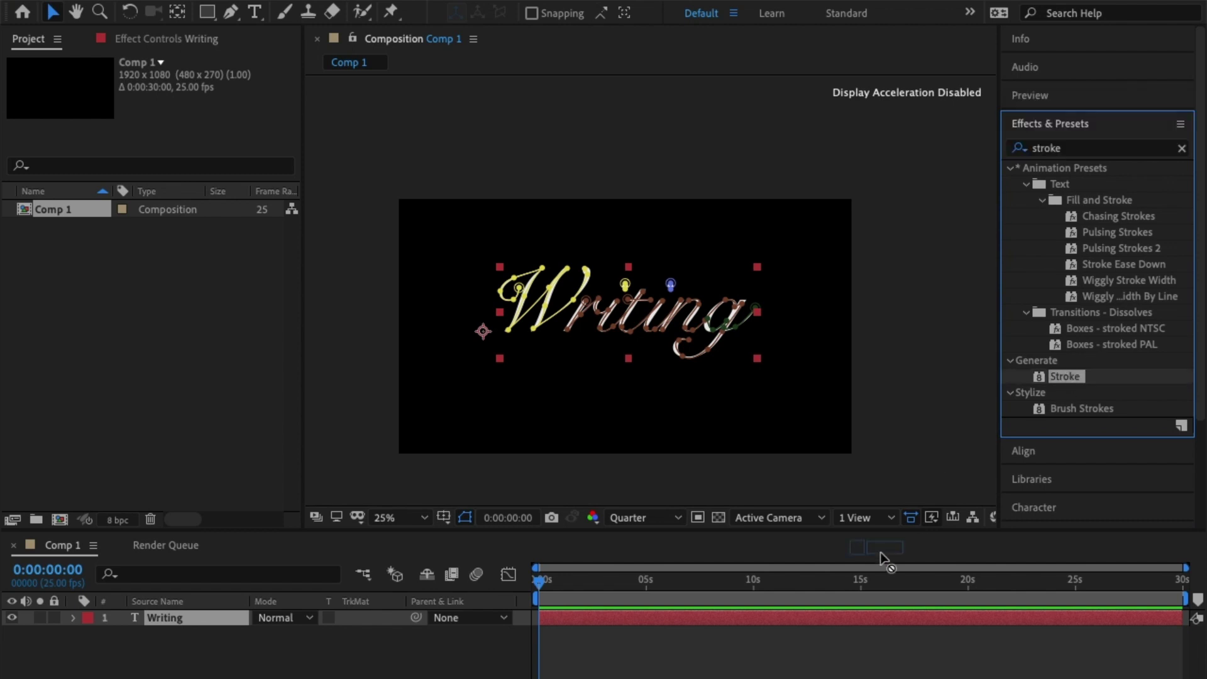
{"action": "left_click_drag", "start_coordinate": [880, 553], "coordinate": [854, 620]}
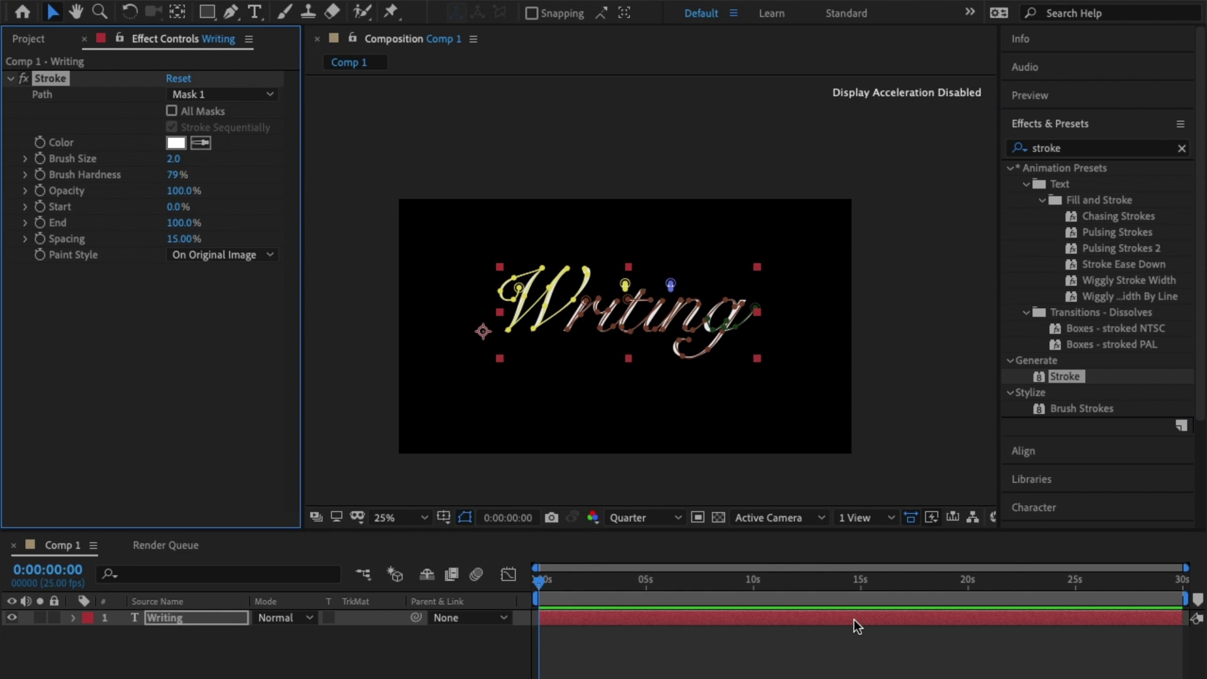
{"action": "scroll", "coordinate": [478, 315], "scroll_direction": "up", "scroll_amount": 1}
{"action": "scroll", "coordinate": [468, 310], "scroll_direction": "down", "scroll_amount": 1}
{"action": "scroll", "coordinate": [466, 307], "scroll_direction": "up", "scroll_amount": 2}
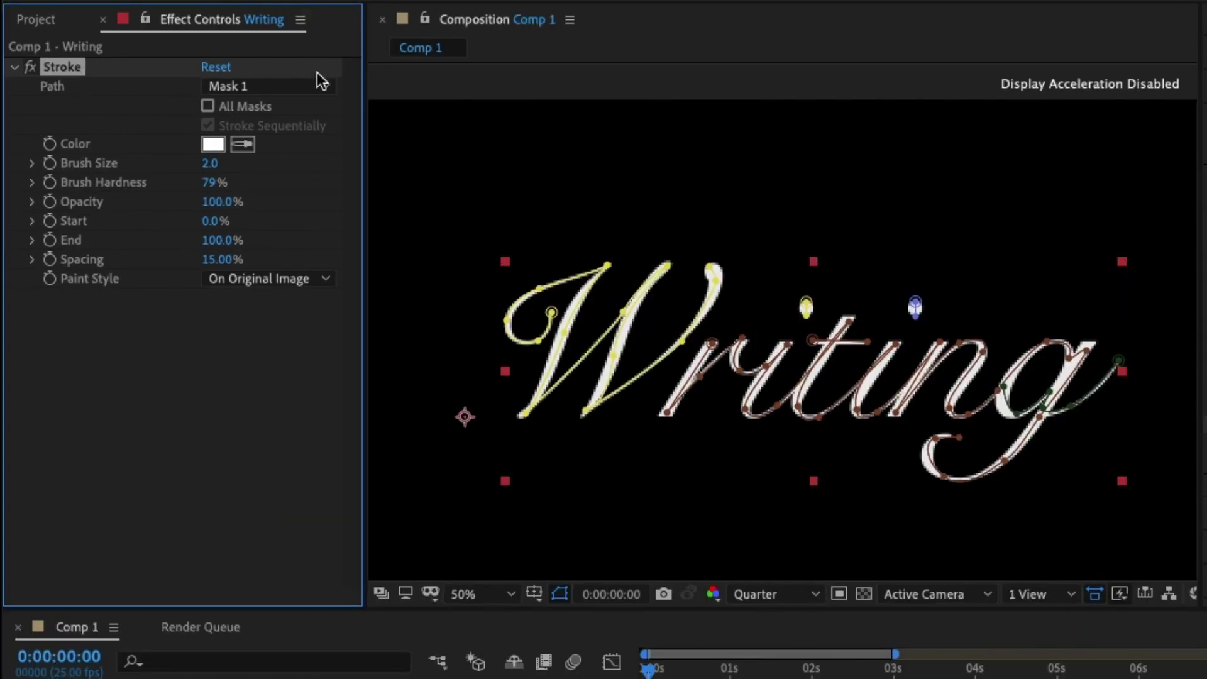
- Make the Stroke follow All Masks, stroking them sequentially
{"action": "left_click", "coordinate": [317, 88]}
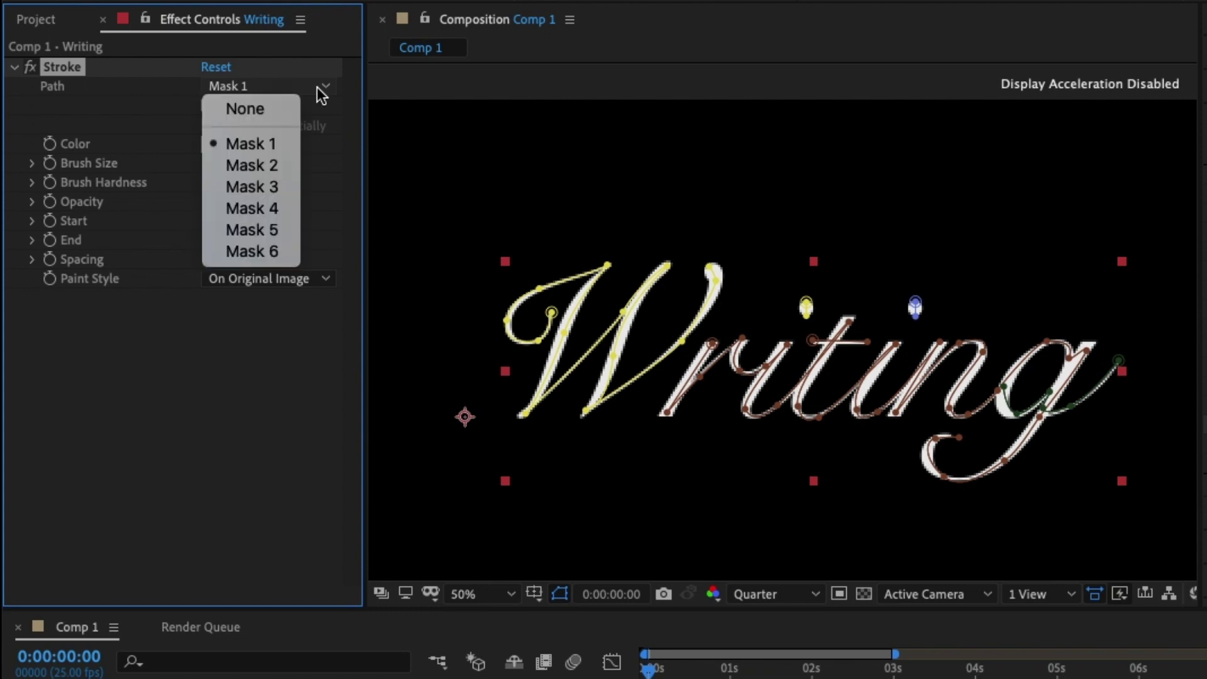
{"action": "left_click", "coordinate": [317, 87]}
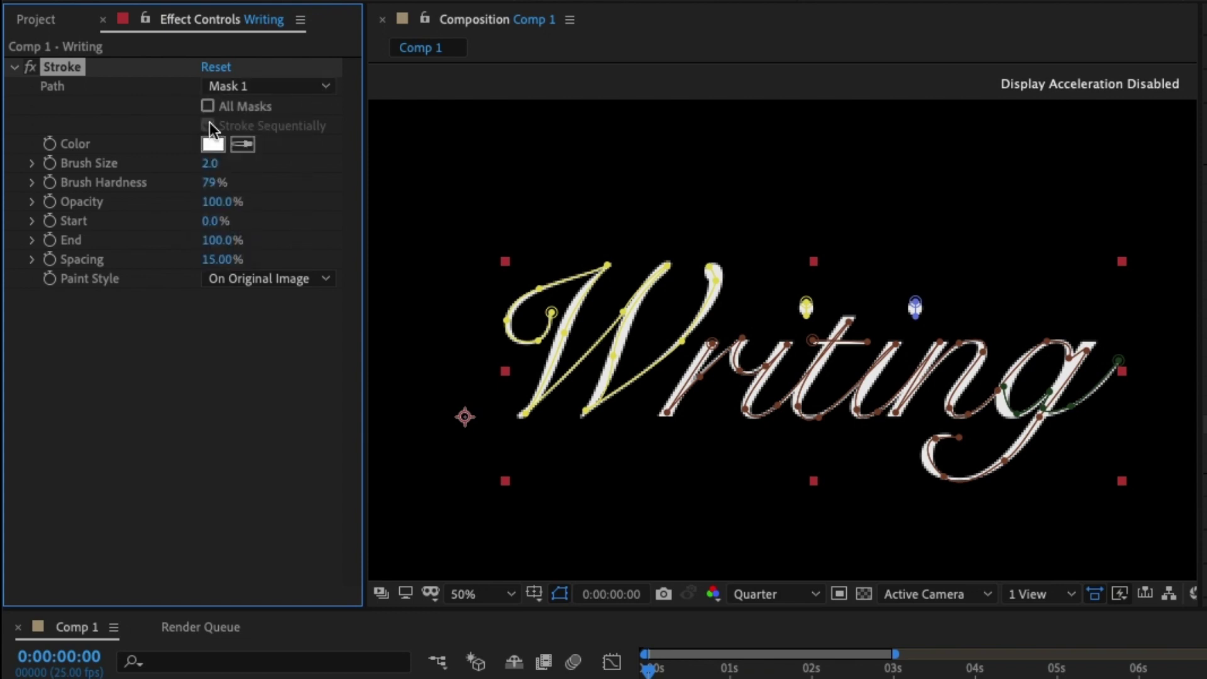
{"action": "left_click", "coordinate": [208, 107]}
{"action": "left_click", "coordinate": [228, 146]}
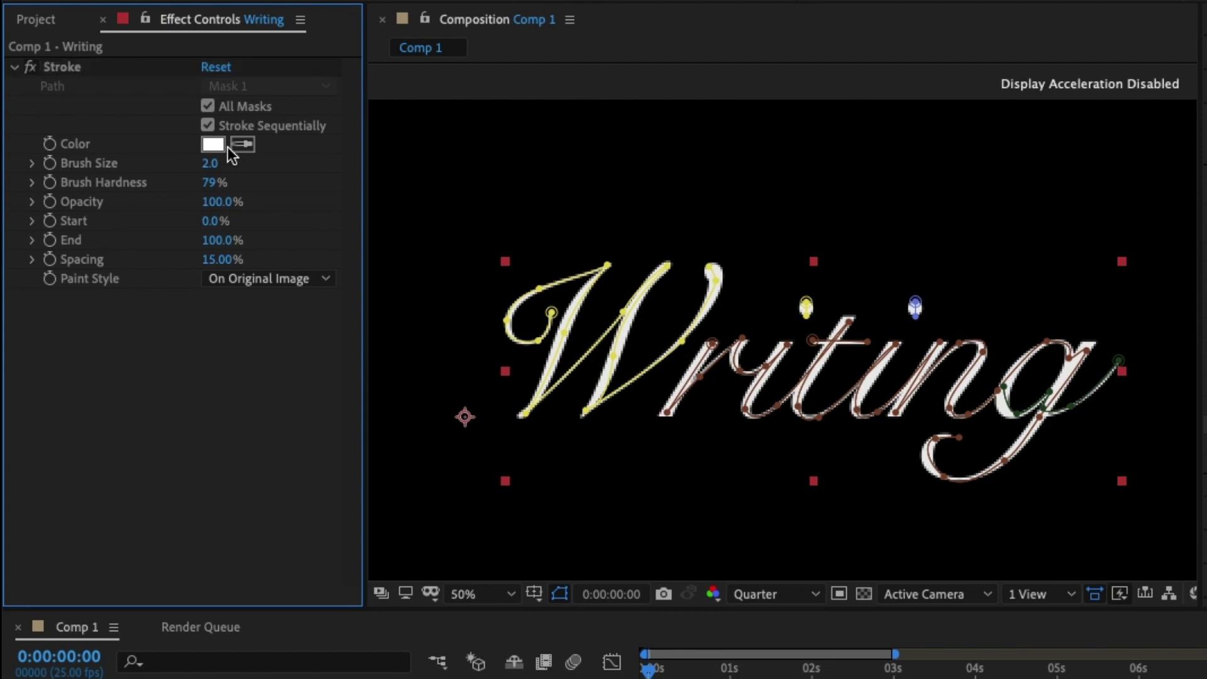
- Set the stroke colour to pure red FF0000
{"action": "left_click", "coordinate": [218, 149]}
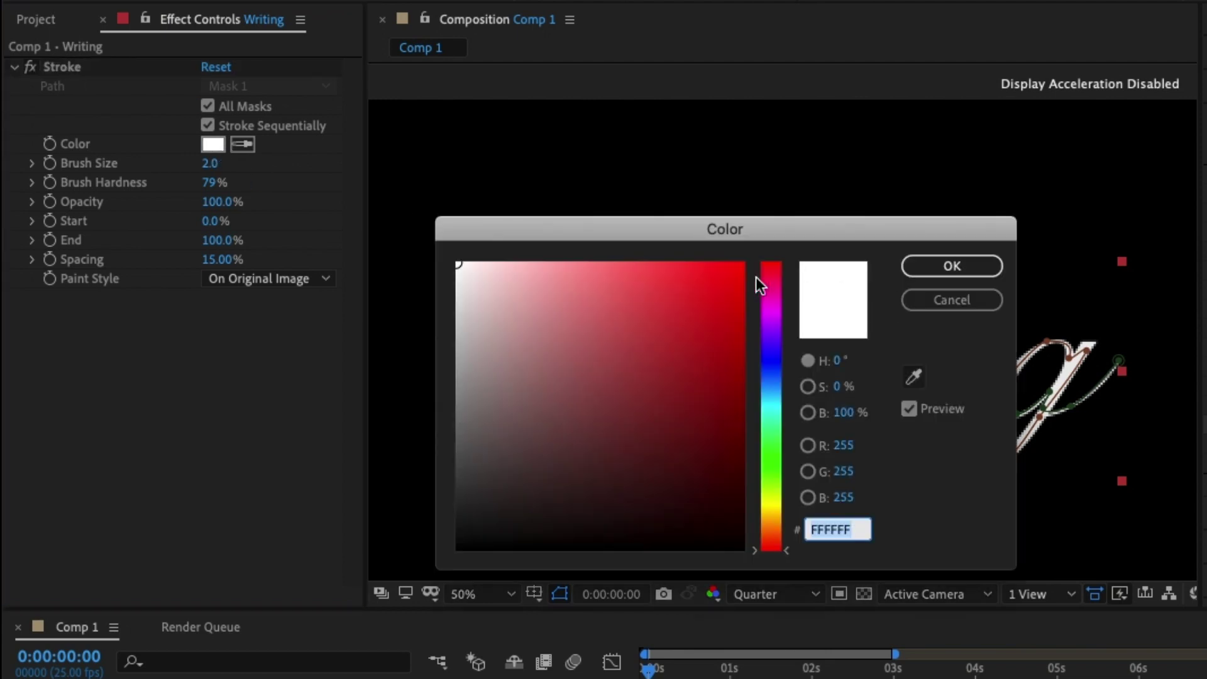
{"action": "mouse_move", "coordinate": [723, 286]}
{"action": "left_mouse_down"}
{"action": "mouse_move", "coordinate": [768, 215]}
{"action": "mouse_move", "coordinate": [832, 170]}
{"action": "left_mouse_up"}
{"action": "left_click", "coordinate": [946, 268]}
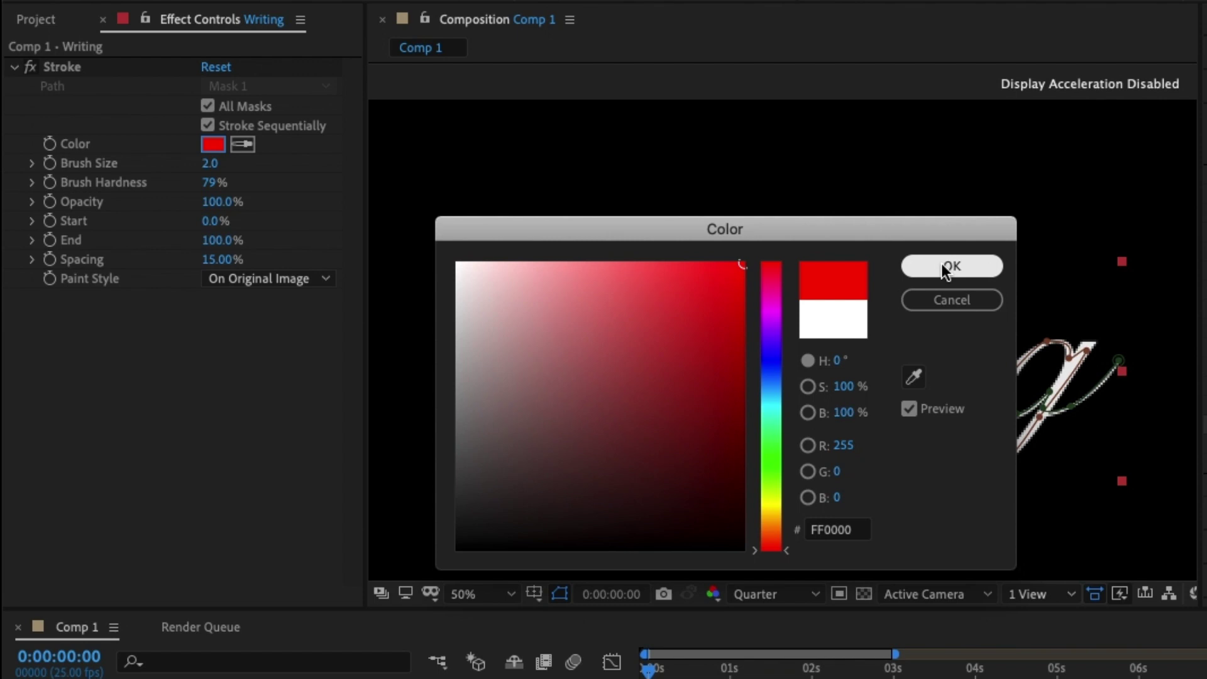
{"action": "left_click", "coordinate": [946, 267]}
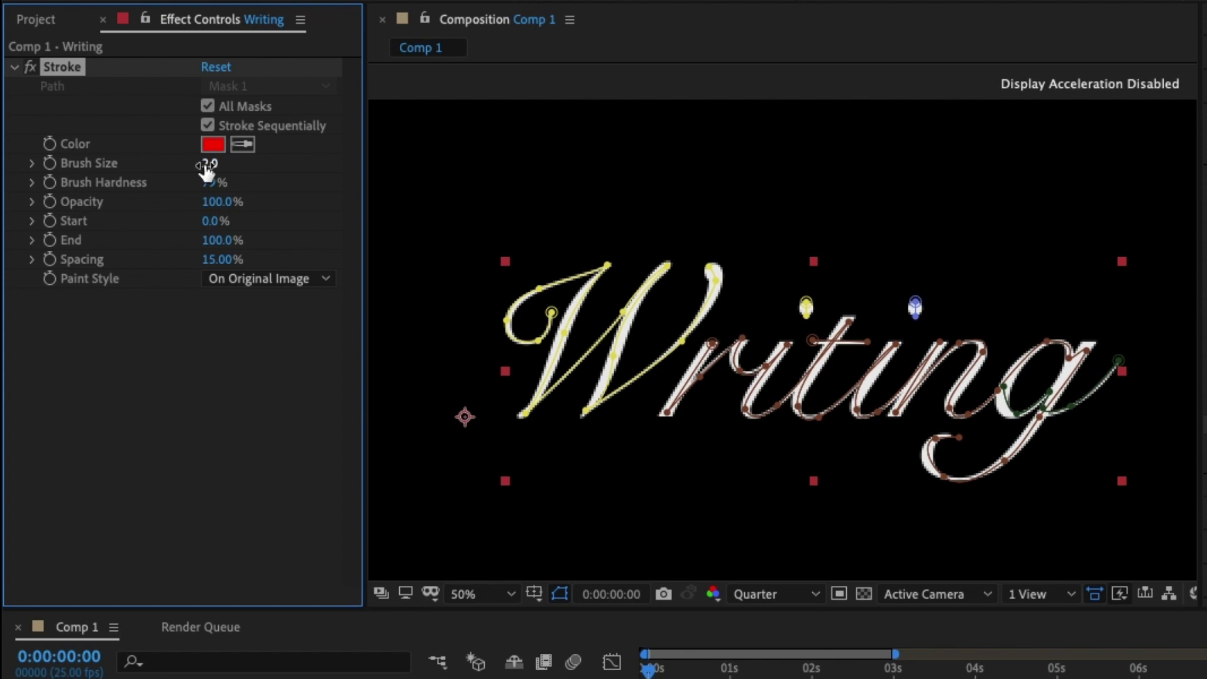
{"action": "mouse_move", "coordinate": [207, 164]}
{"action": "left_mouse_down"}
{"action": "mouse_move", "coordinate": [191, 165]}
{"action": "mouse_move", "coordinate": [500, 178]}
{"action": "left_mouse_up"}
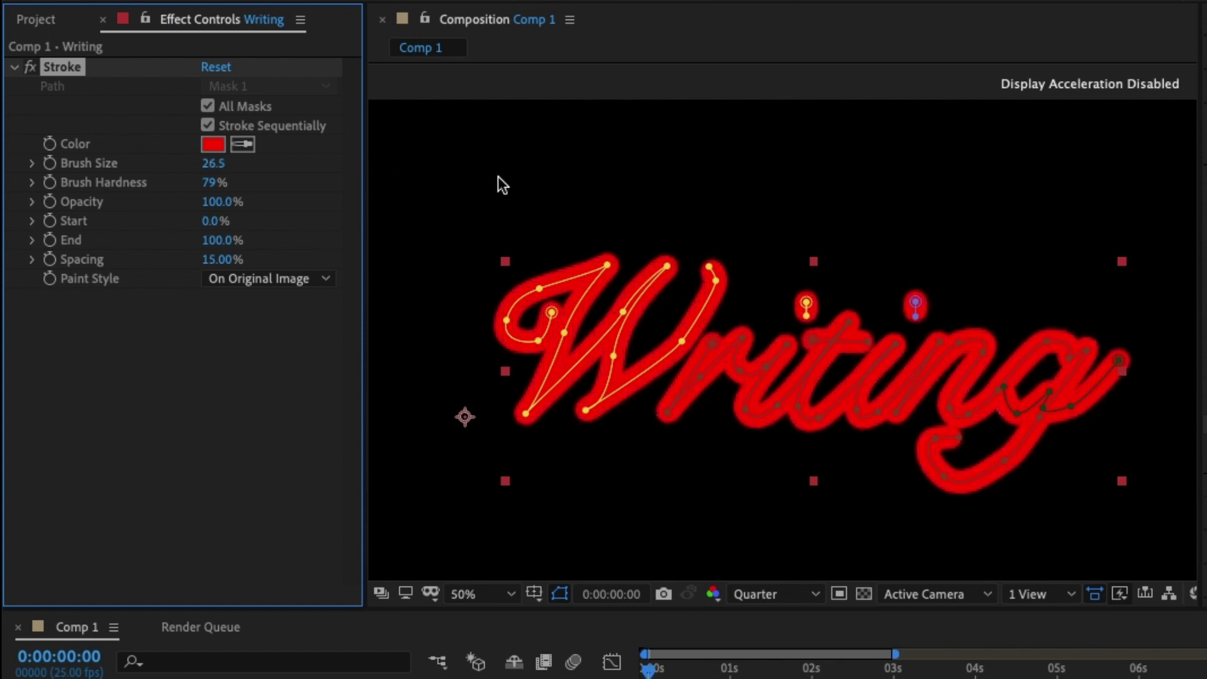
{"action": "left_click", "coordinate": [560, 593]}
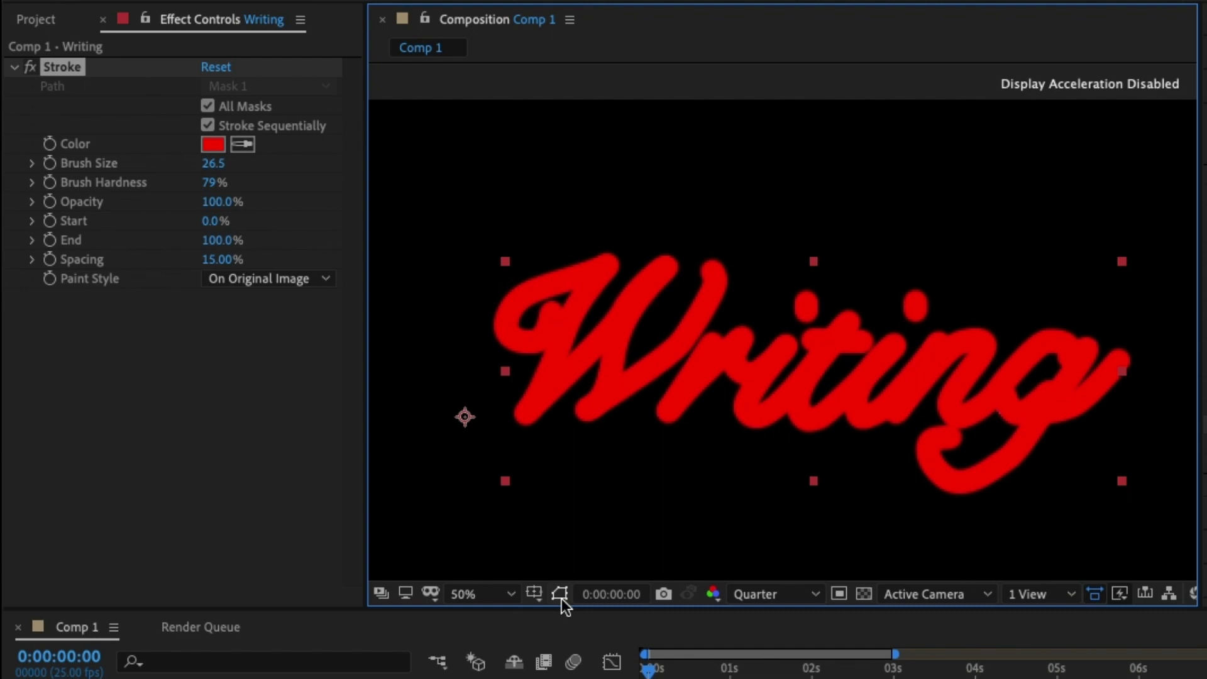
{"action": "left_click", "coordinate": [561, 599]}
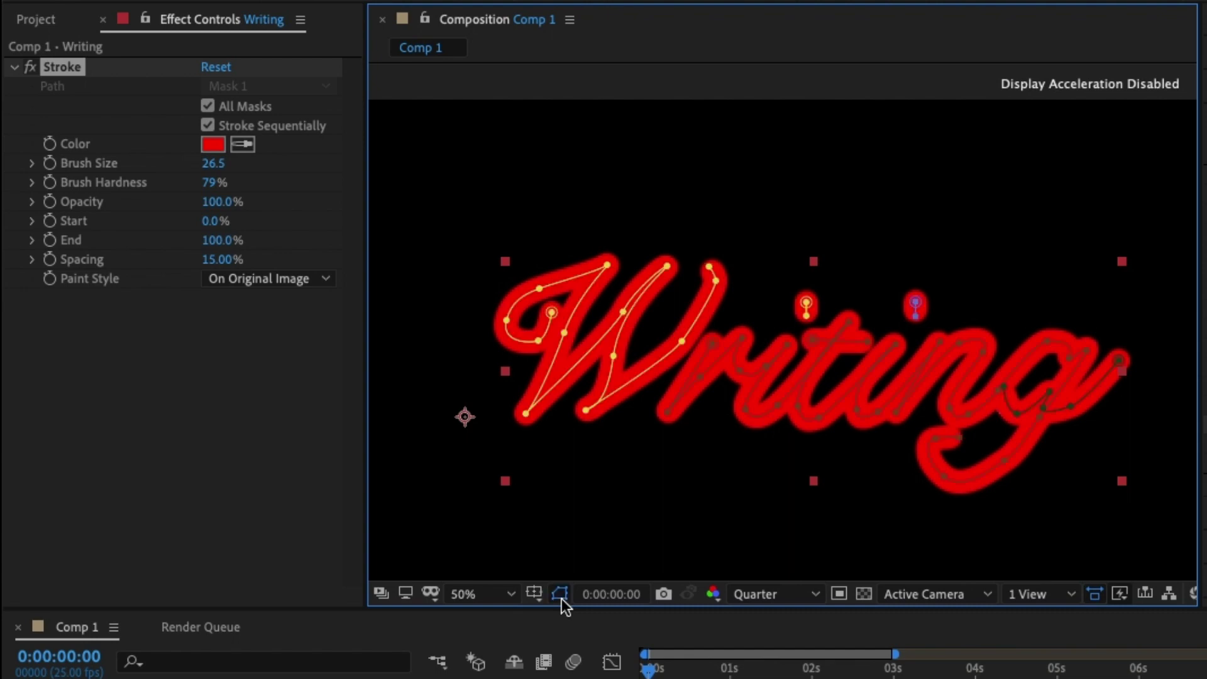
{"action": "left_click", "coordinate": [187, 433]}
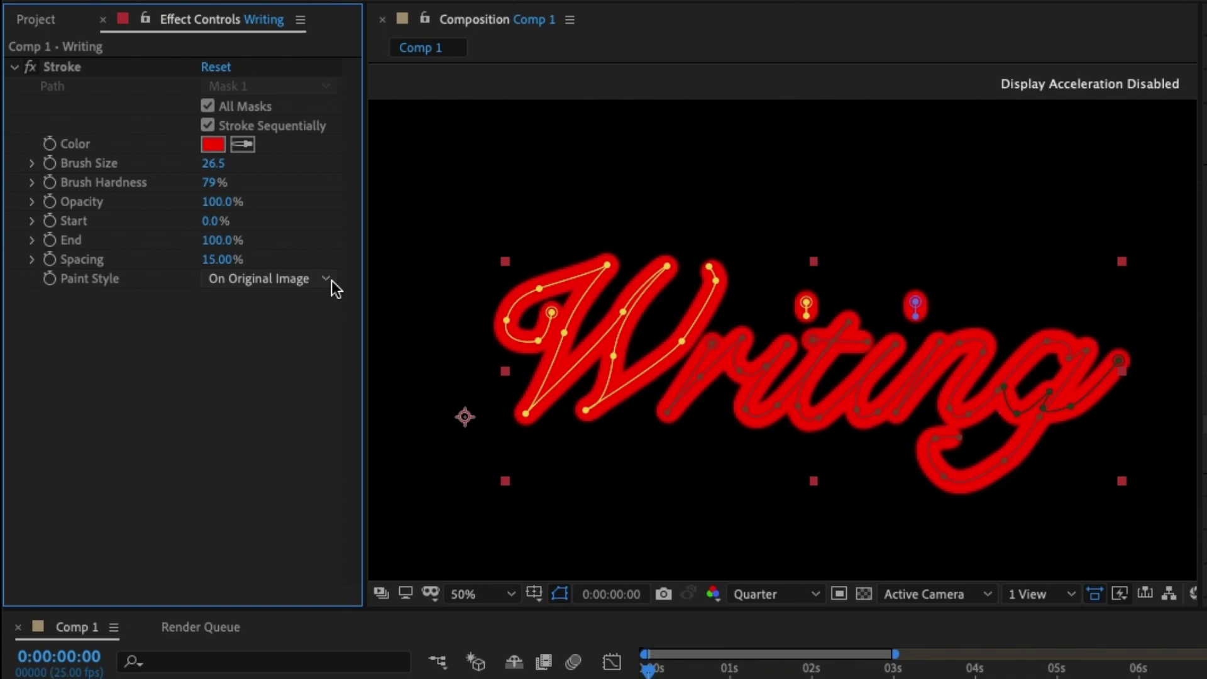
{"action": "mouse_move", "coordinate": [210, 223]}
{"action": "left_mouse_down"}
{"action": "mouse_move", "coordinate": [300, 225]}
{"action": "mouse_move", "coordinate": [202, 239]}
{"action": "mouse_move", "coordinate": [304, 227]}
{"action": "mouse_move", "coordinate": [107, 234]}
{"action": "left_mouse_up"}
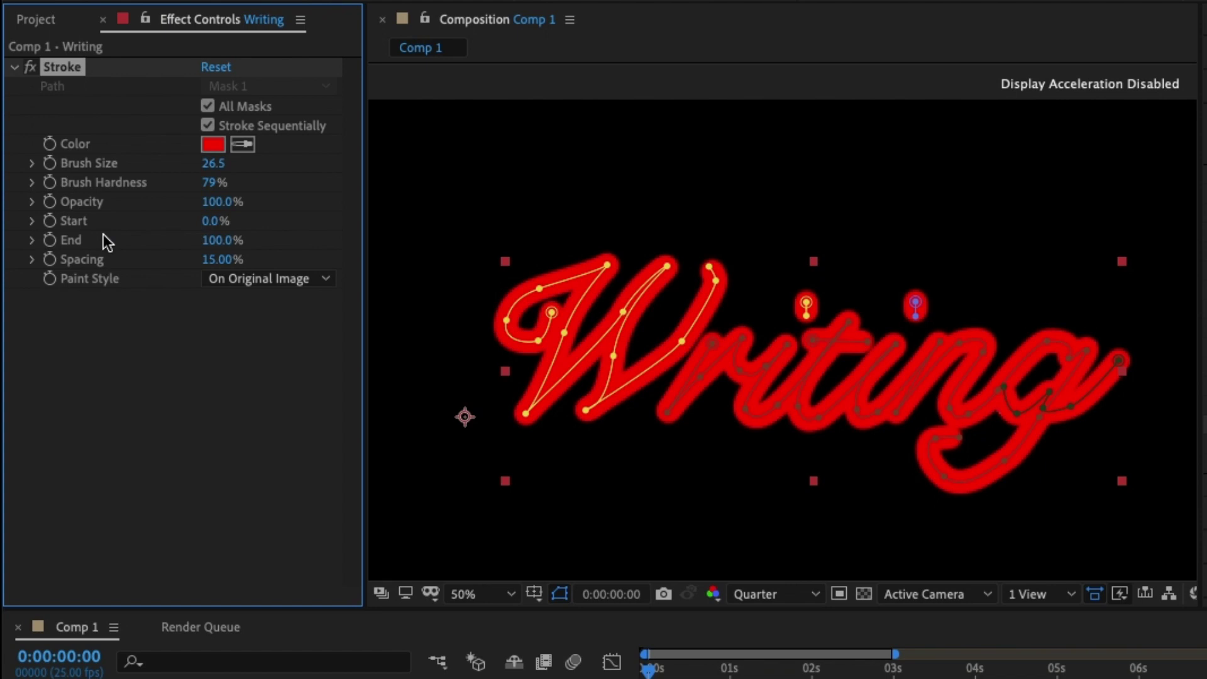
{"action": "left_click", "coordinate": [327, 279]}
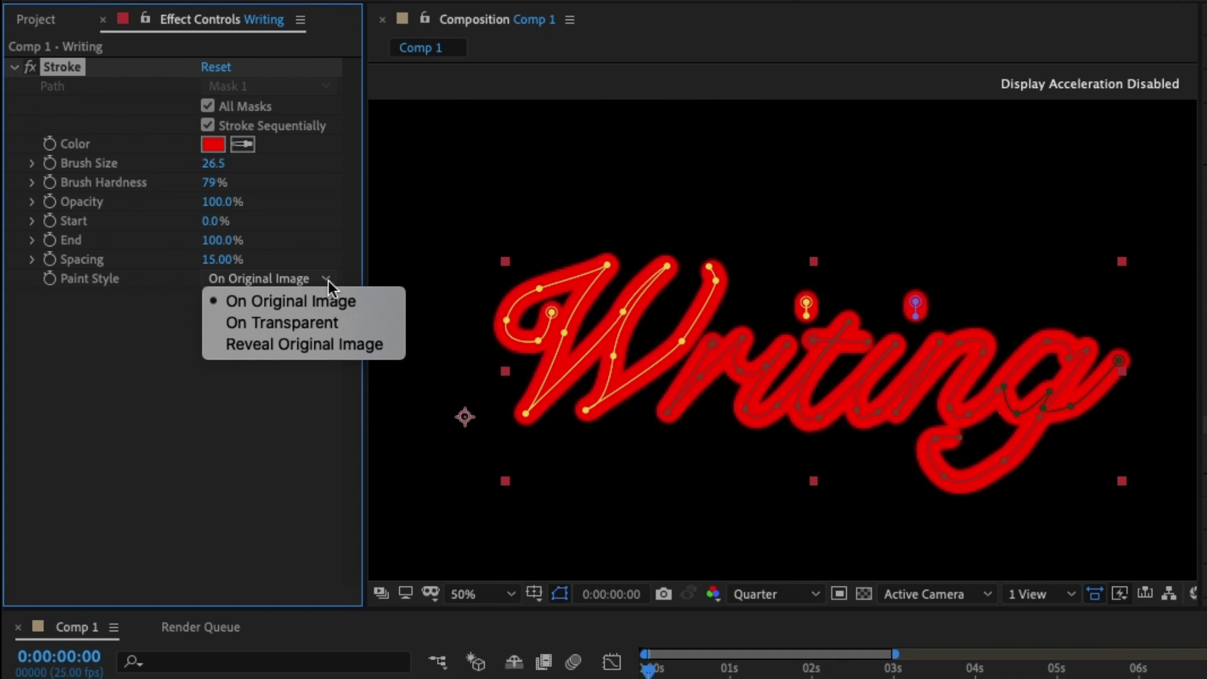
- Set the Stroke Paint Style to Reveal Original Image and return the current time to 0 s
{"action": "left_click", "coordinate": [400, 350]}
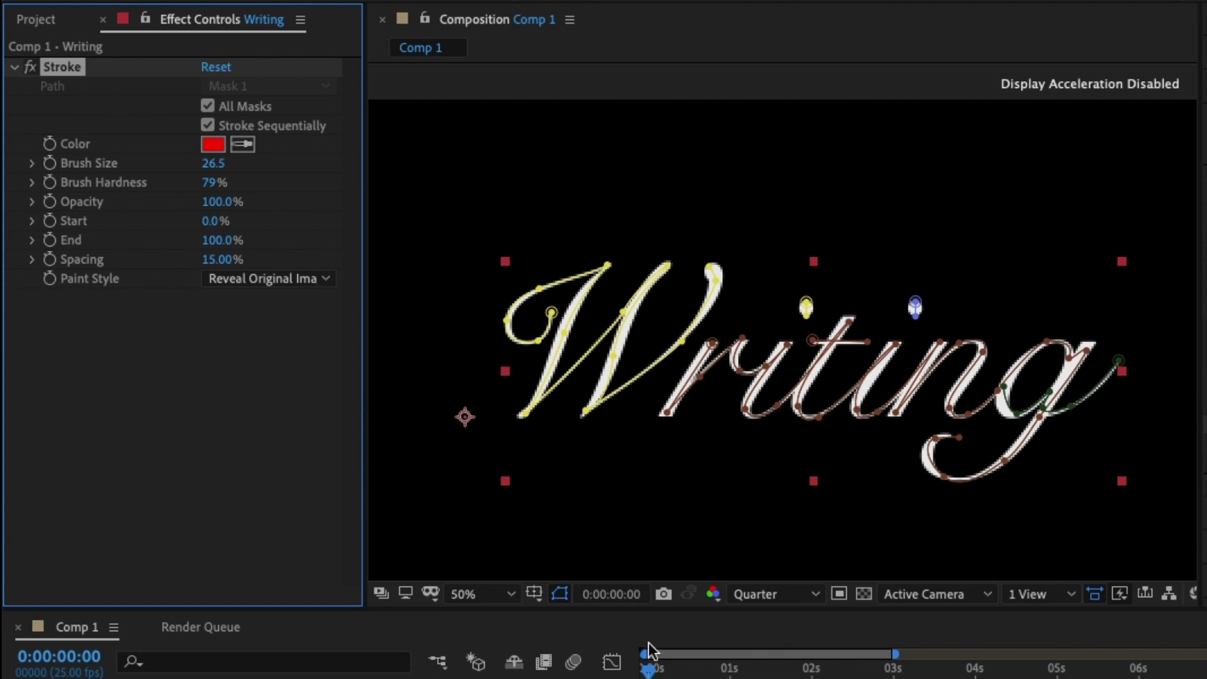
{"action": "left_click", "coordinate": [671, 675]}
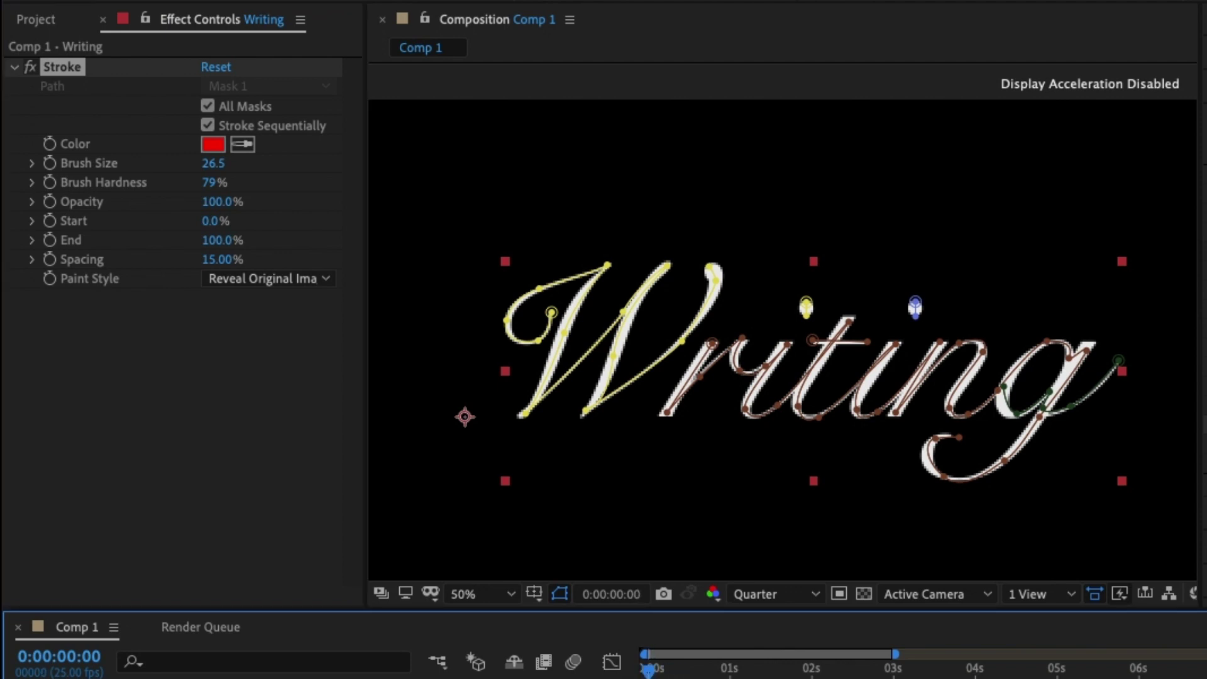
{"action": "left_click", "coordinate": [50, 239]}
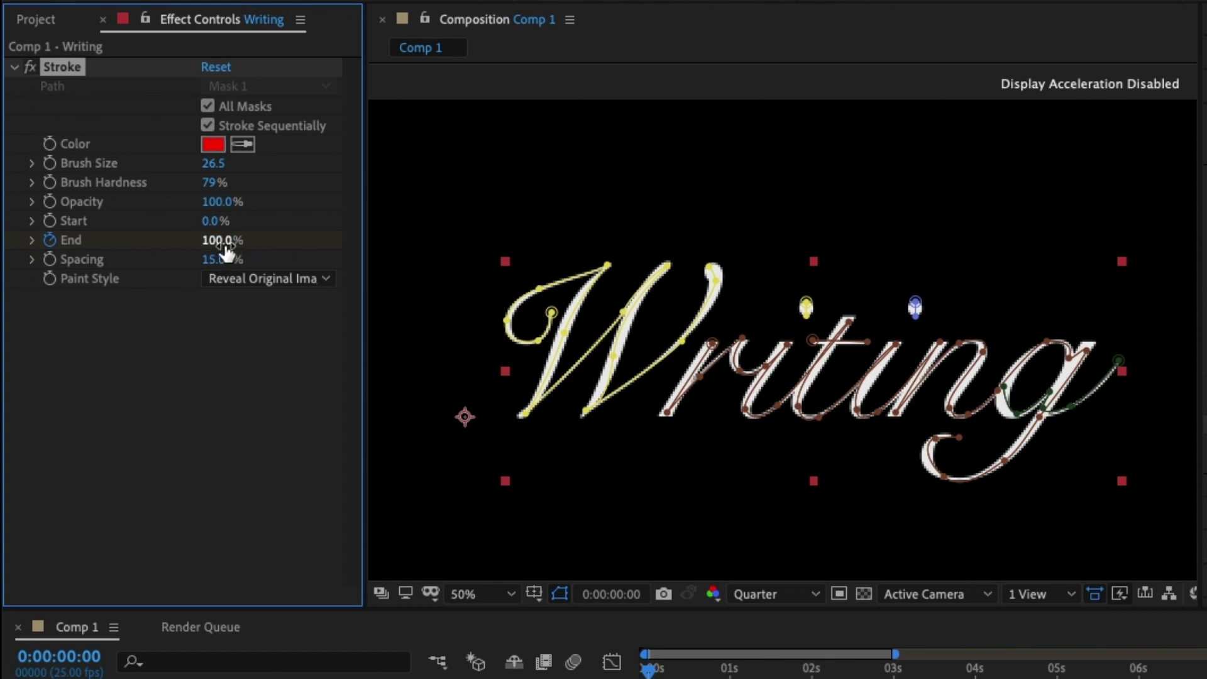
- Keyframe the Stroke End at 0% at 0 s and 100% at 1 s
{"action": "type", "text": "0"}
{"action": "key", "text": "Return"}
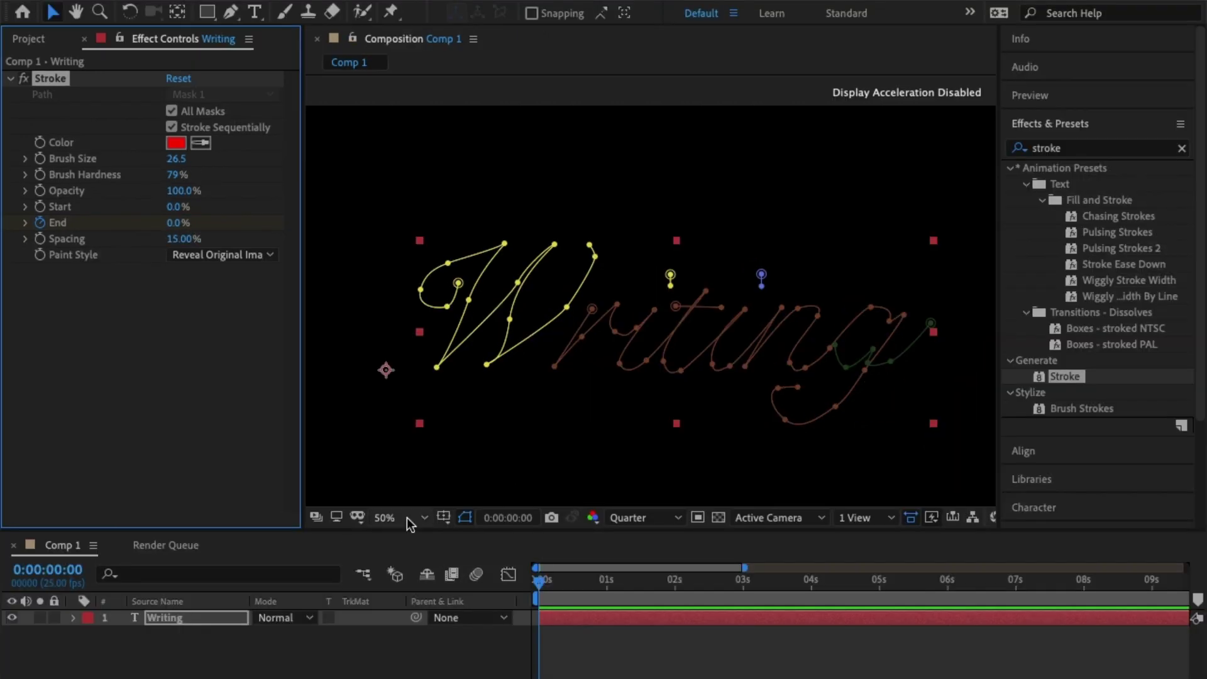
{"action": "left_click", "coordinate": [470, 513]}
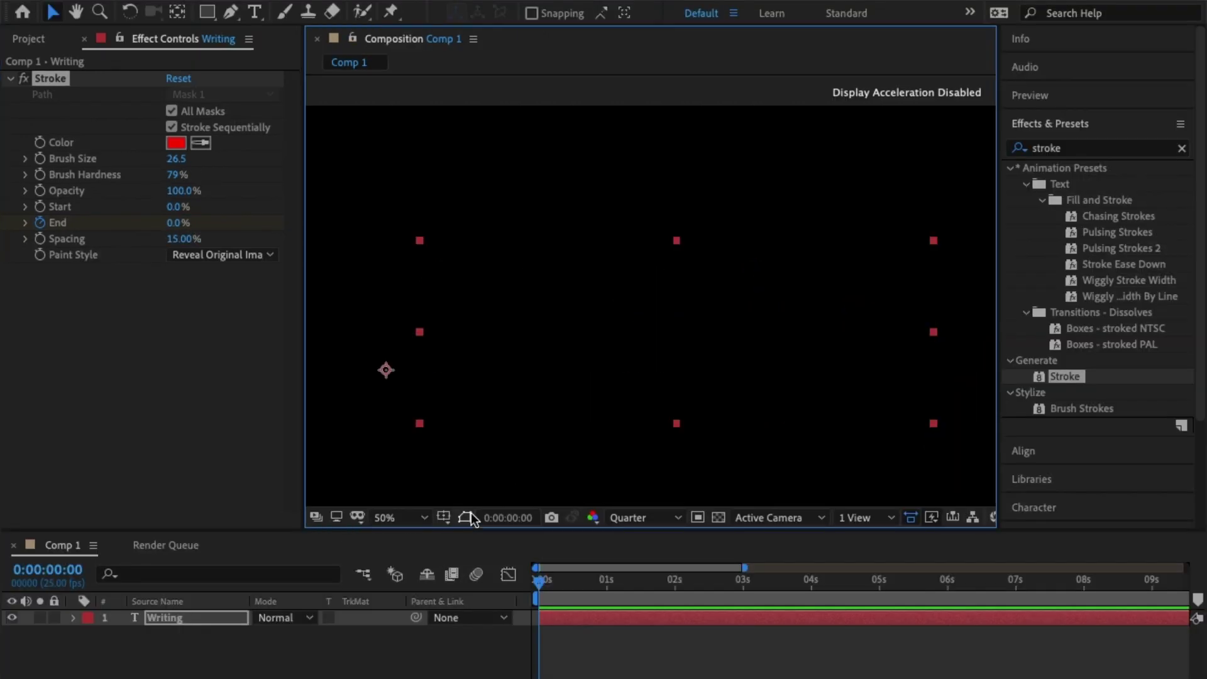
{"action": "left_click", "coordinate": [606, 589]}
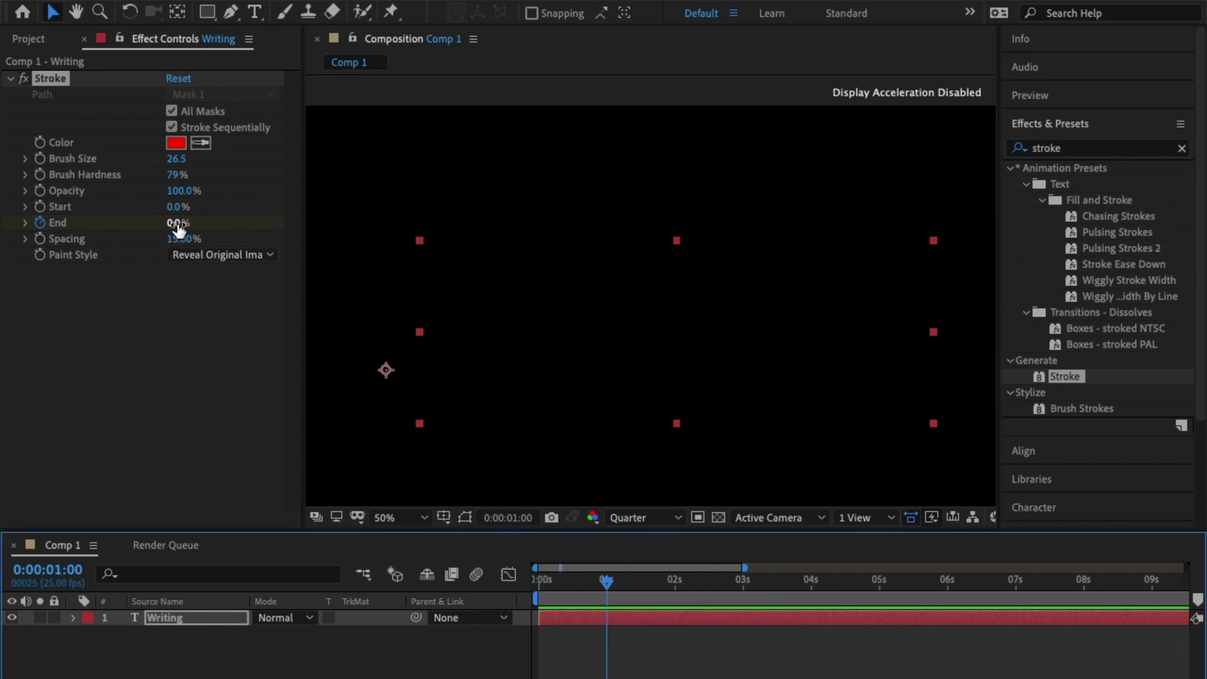
{"action": "left_click_drag", "start_coordinate": [178, 224], "coordinate": [358, 216]}
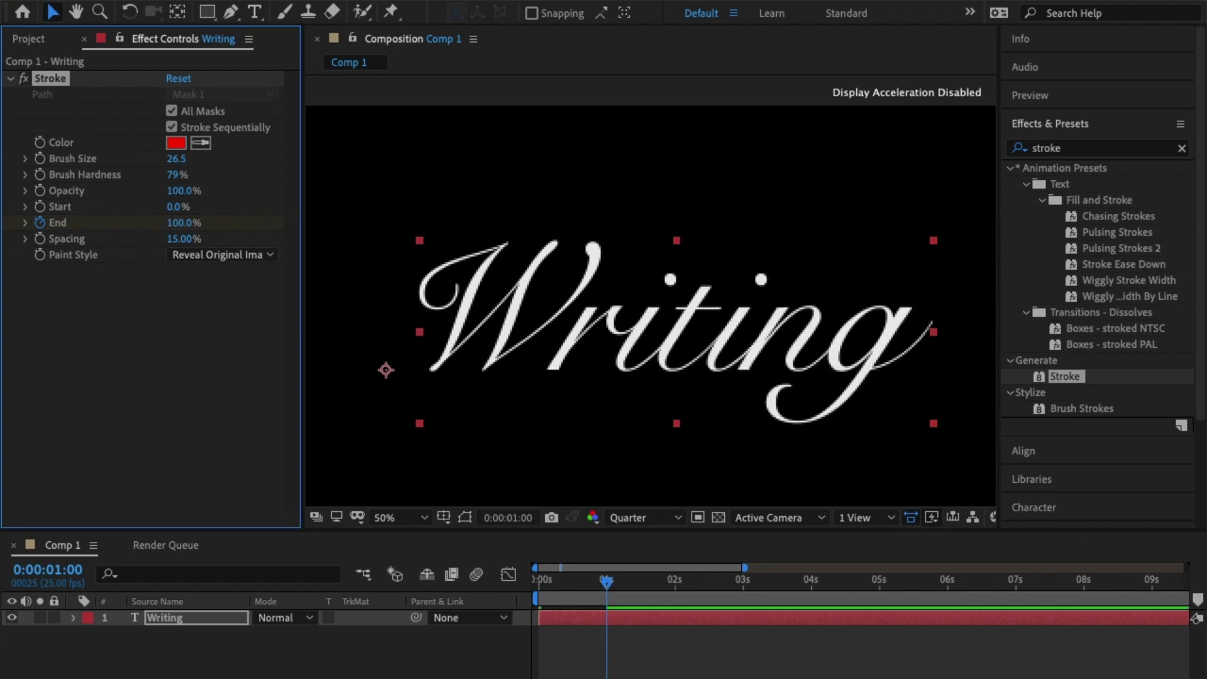
- Zoom the timeline out and shorten the work area to end at about one second
{"action": "key", "text": "minus"}
{"action": "key", "text": "minus"}
{"action": "key", "text": "minus"}
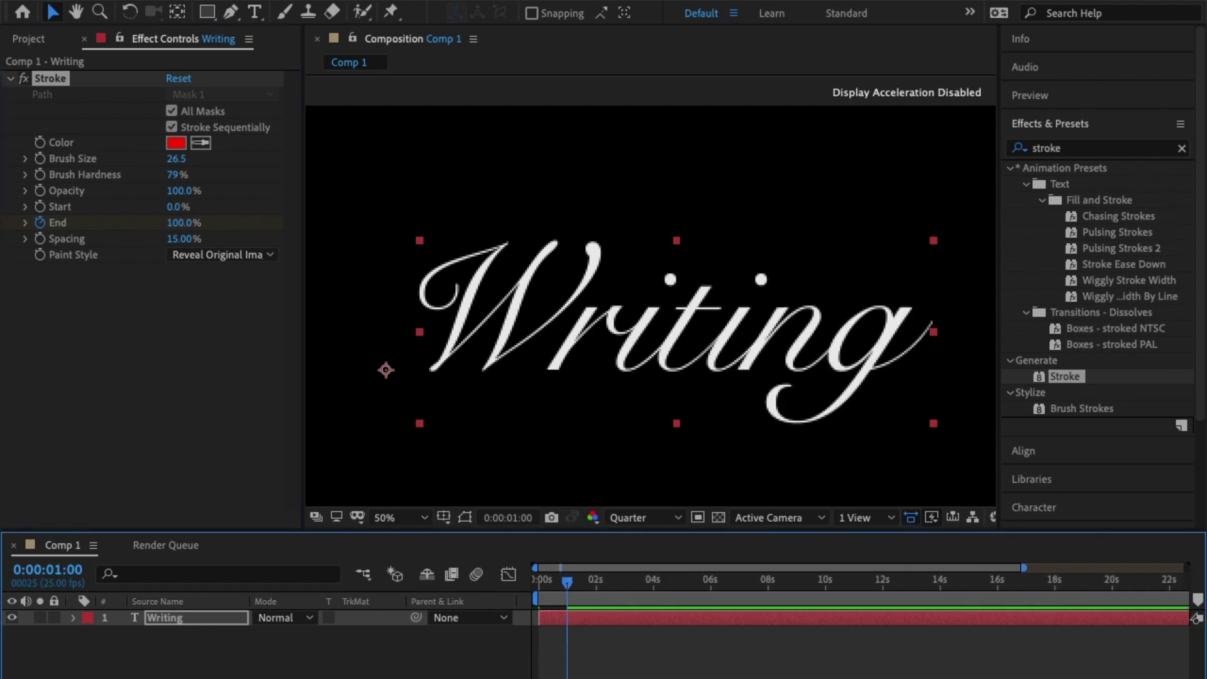
{"action": "key", "text": "minus"}
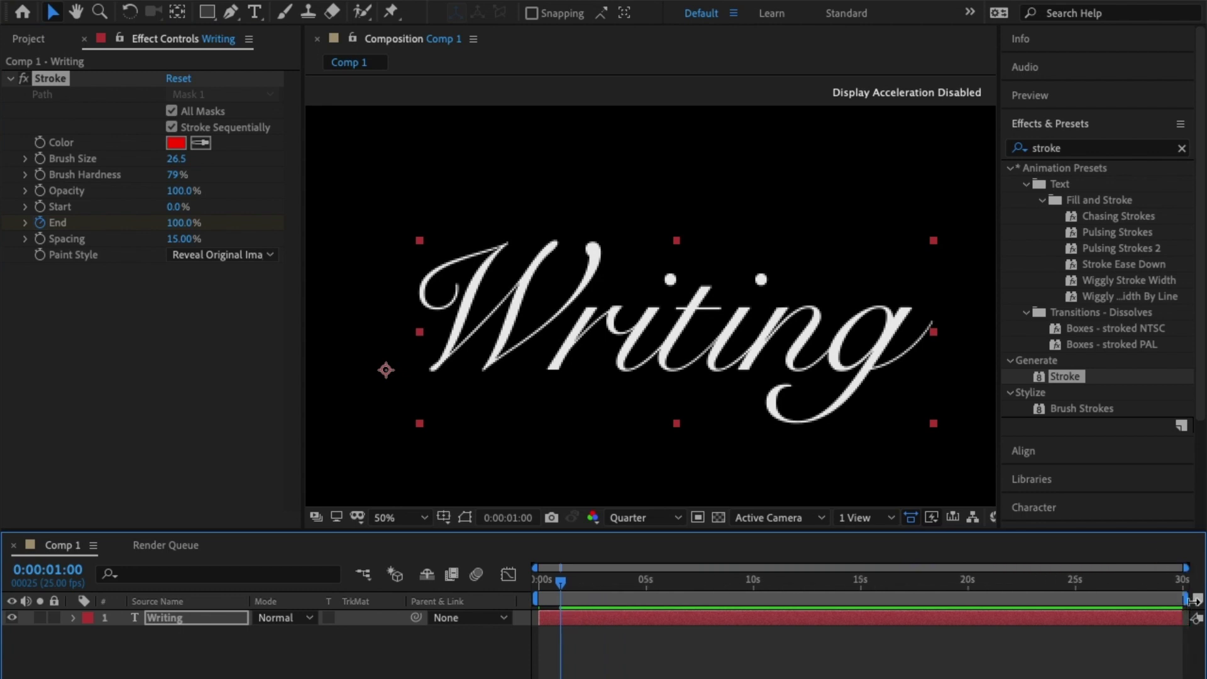
{"action": "left_click_drag", "start_coordinate": [1193, 600], "coordinate": [588, 621]}
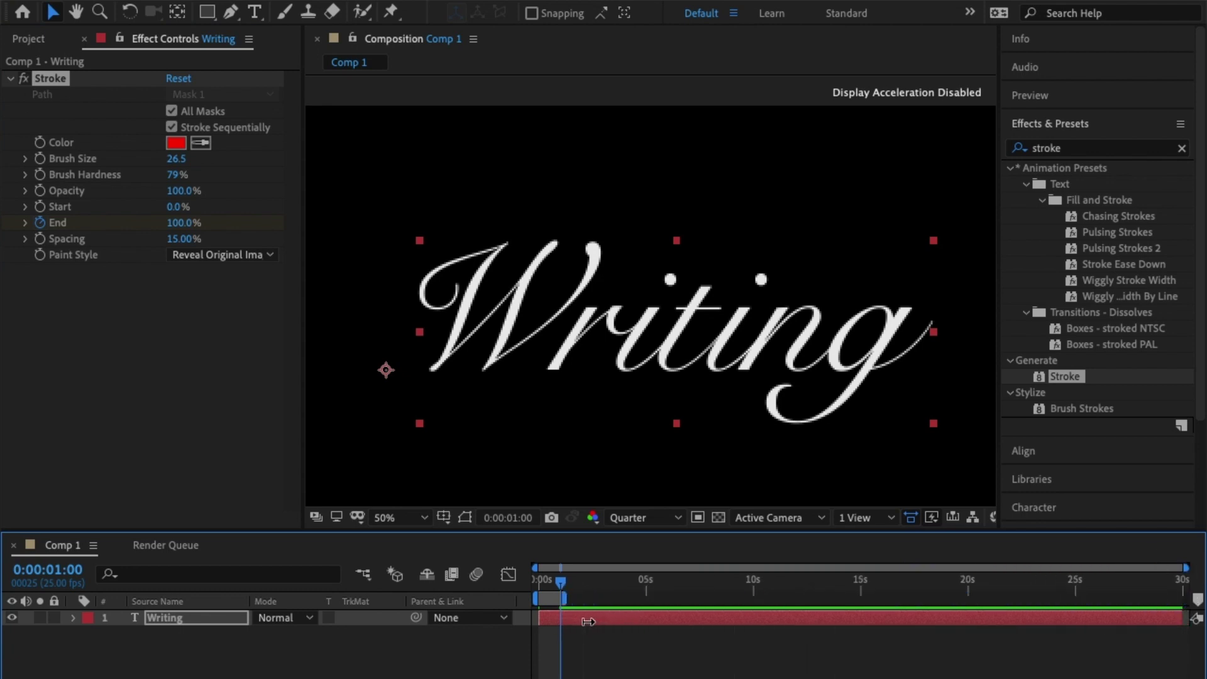
{"action": "right_click", "coordinate": [557, 601]}
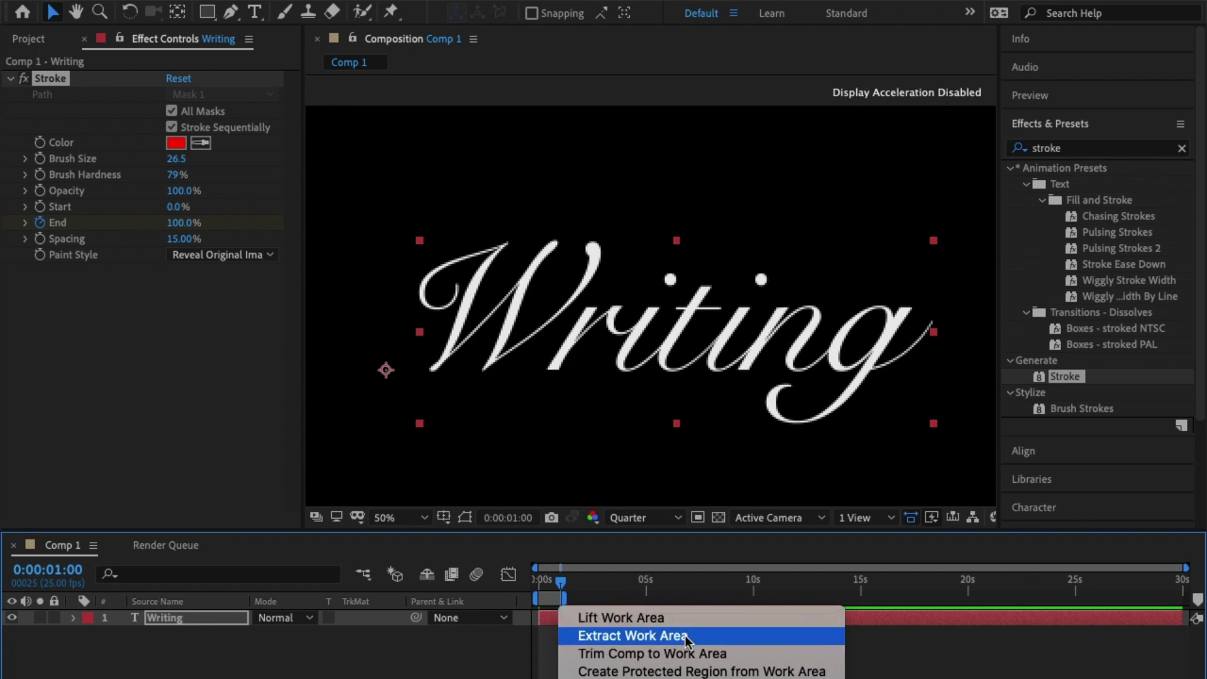
- Trim Comp 1 to the one-second work area and preview the write-on
{"action": "left_click", "coordinate": [695, 665]}
{"action": "key", "text": "space"}
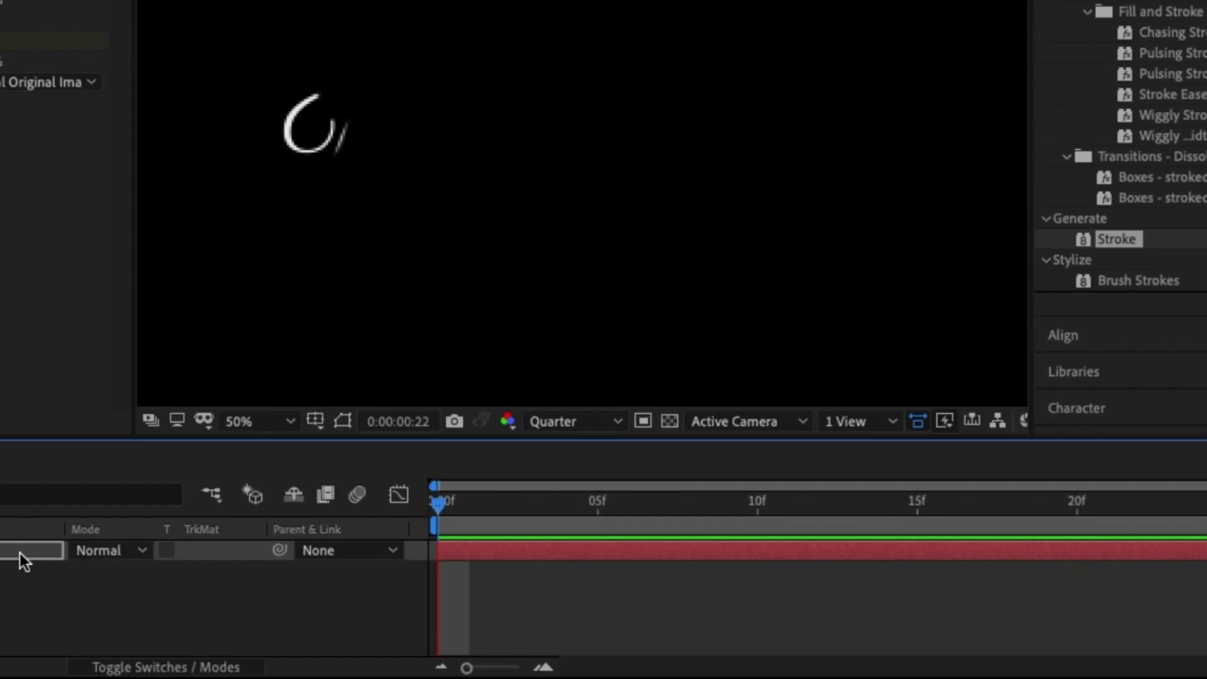
{"action": "key", "text": "space"}
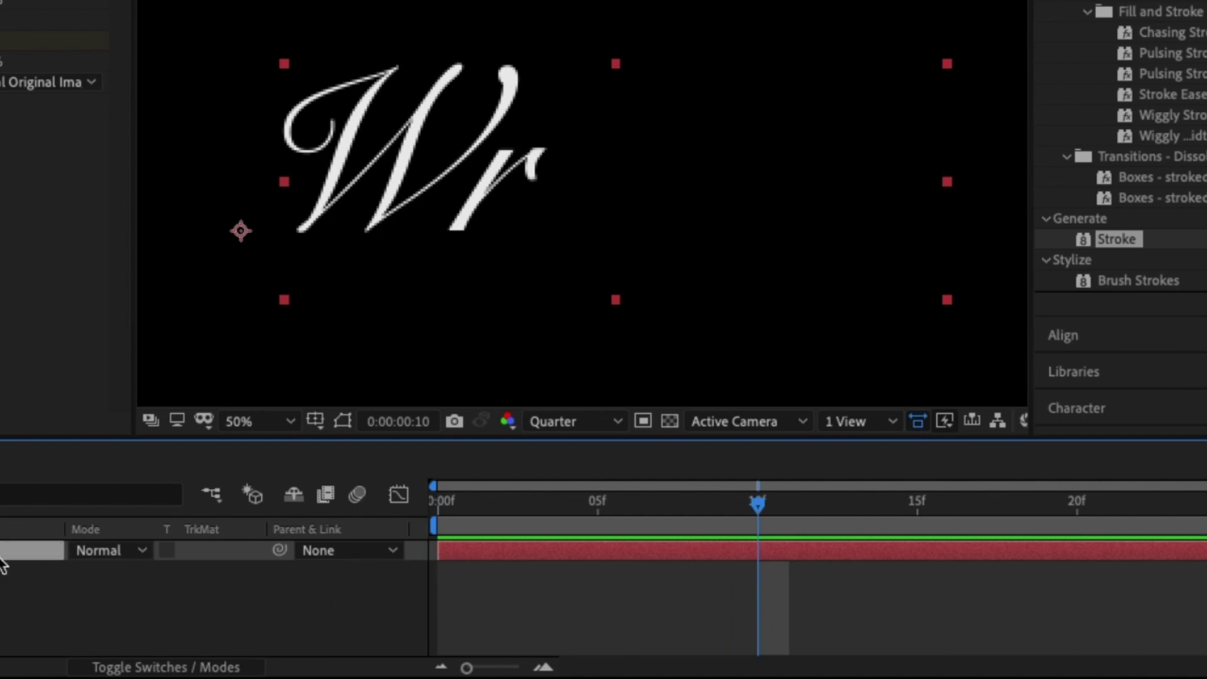
- Apply Easy Ease to both End keyframes, then preview again from the start
{"action": "key", "text": "u"}
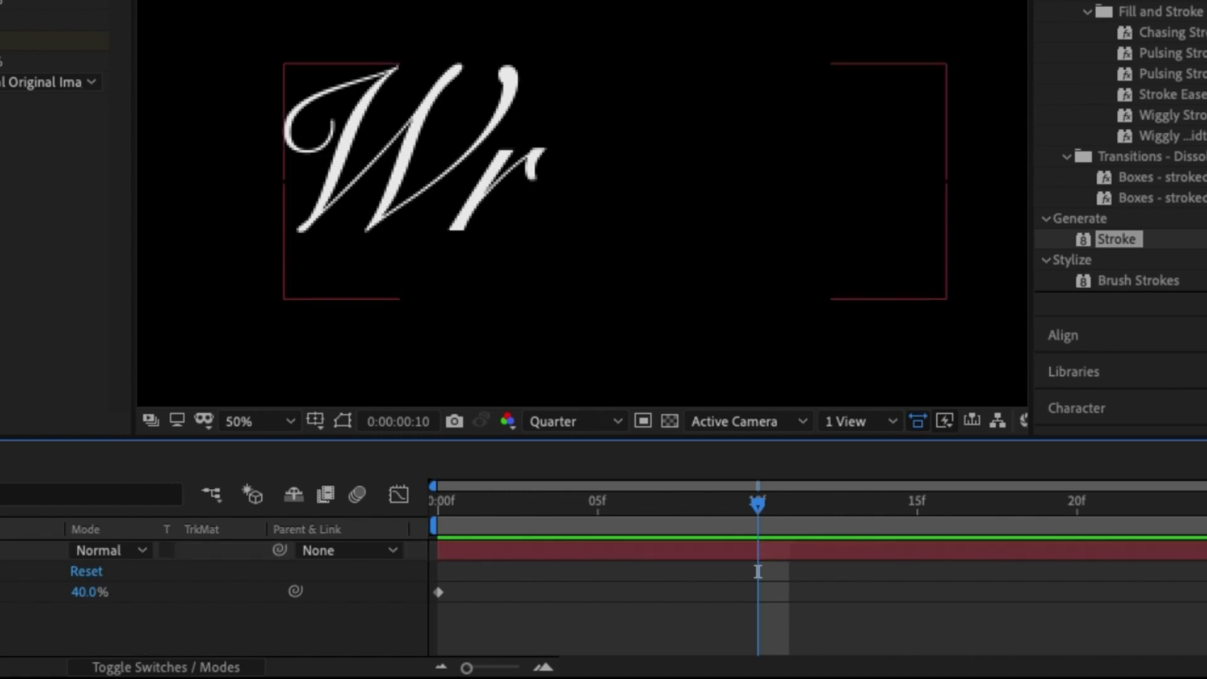
{"action": "left_click_drag", "start_coordinate": [1204, 569], "coordinate": [391, 656]}
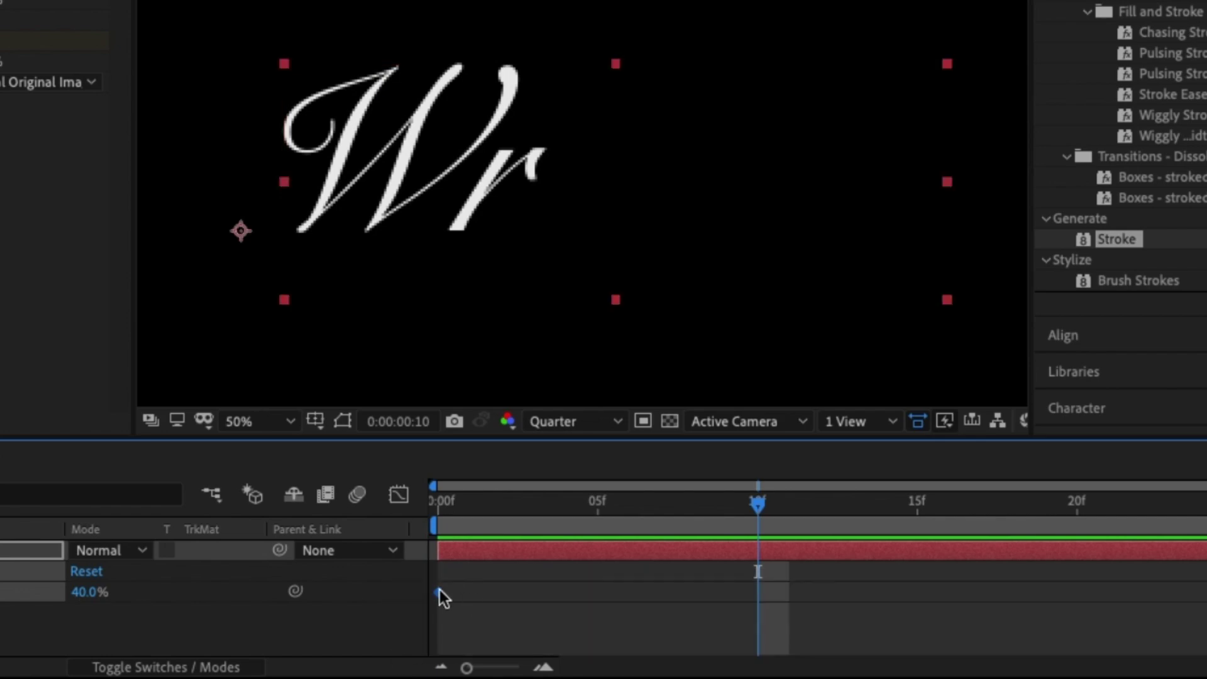
{"action": "right_click", "coordinate": [440, 591]}
{"action": "mouse_move", "coordinate": [623, 658]}
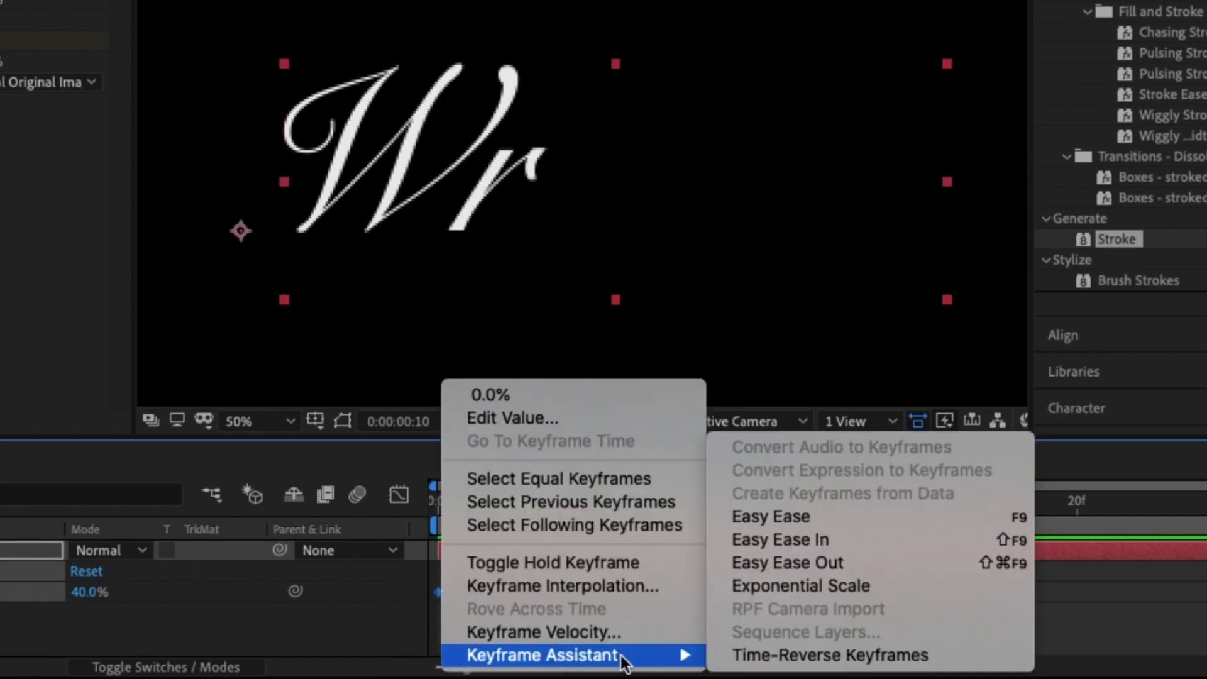
{"action": "left_click", "coordinate": [896, 522]}
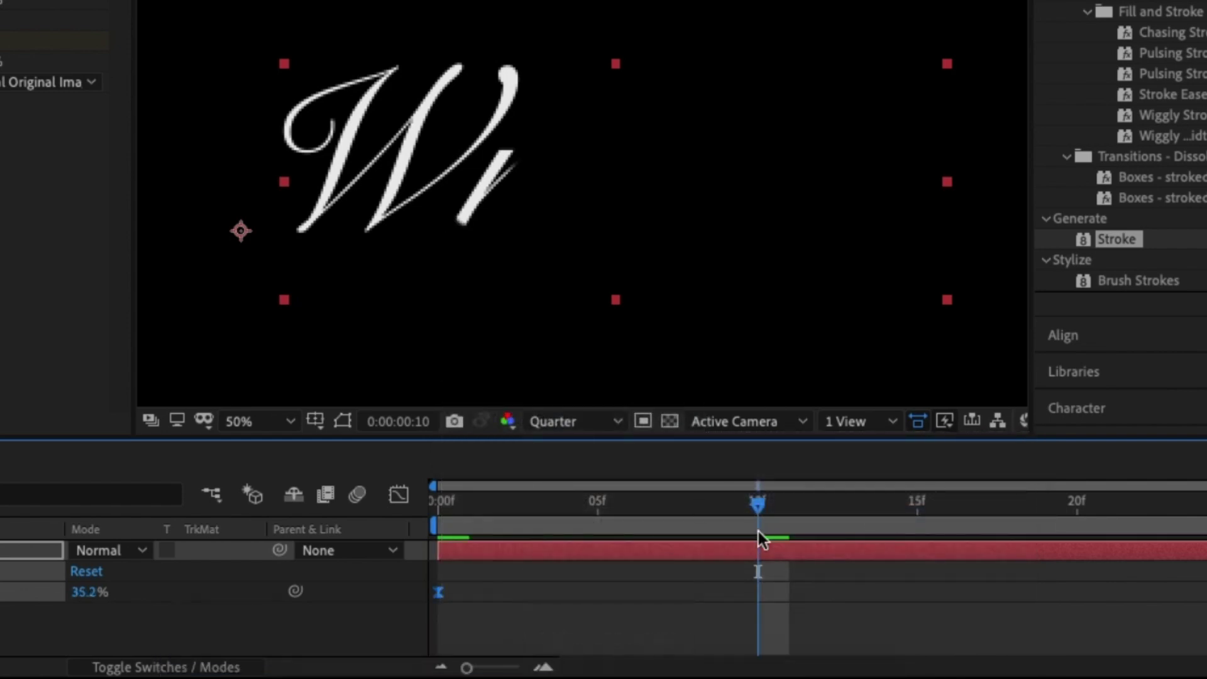
{"action": "left_click_drag", "start_coordinate": [758, 504], "coordinate": [477, 571]}
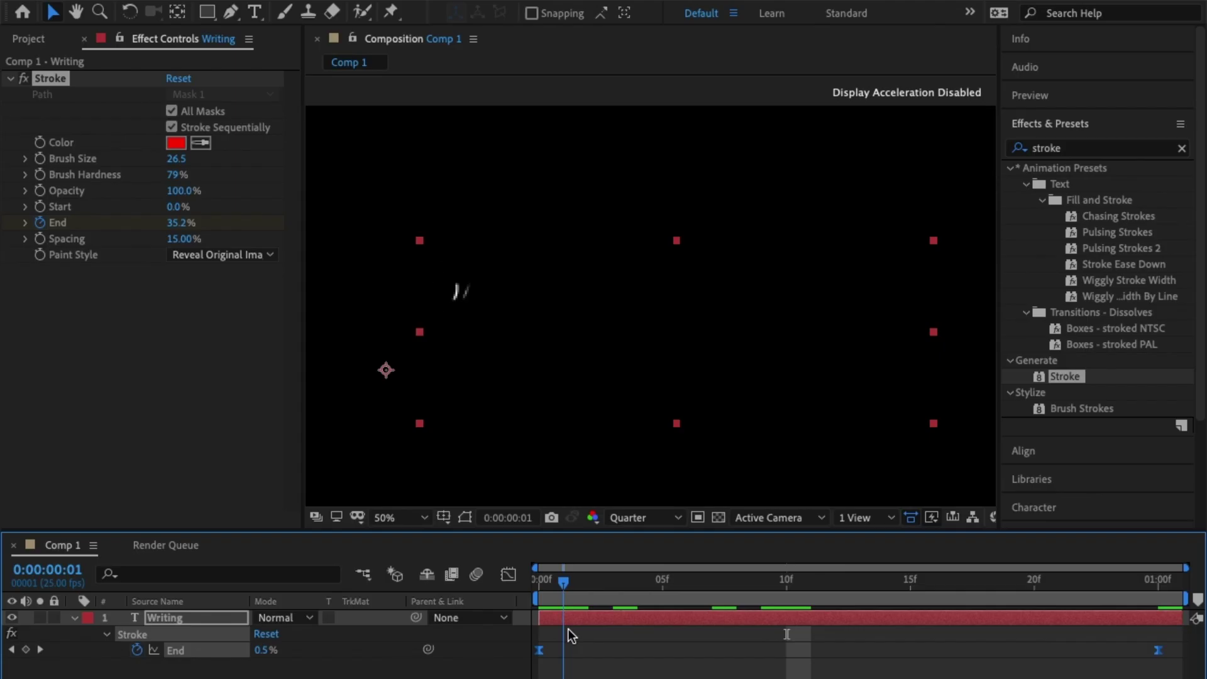
{"action": "key", "text": "space"}
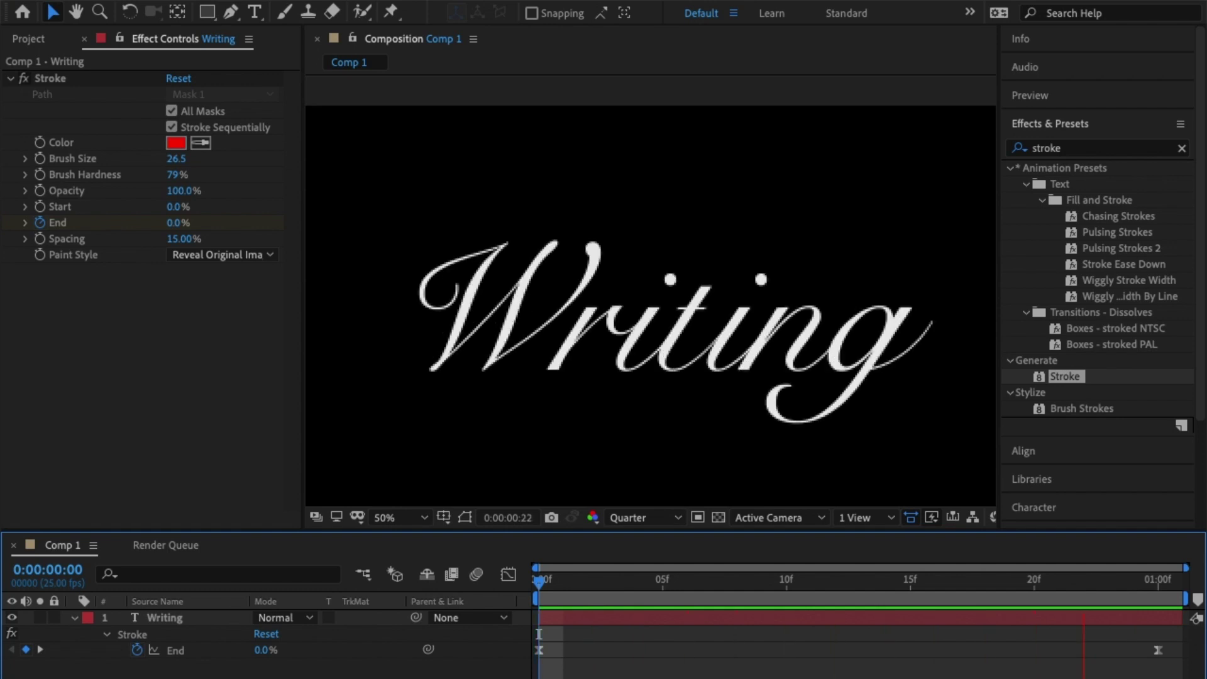
- Stop the eased preview and open the Composition menu
{"action": "key", "text": "space"}
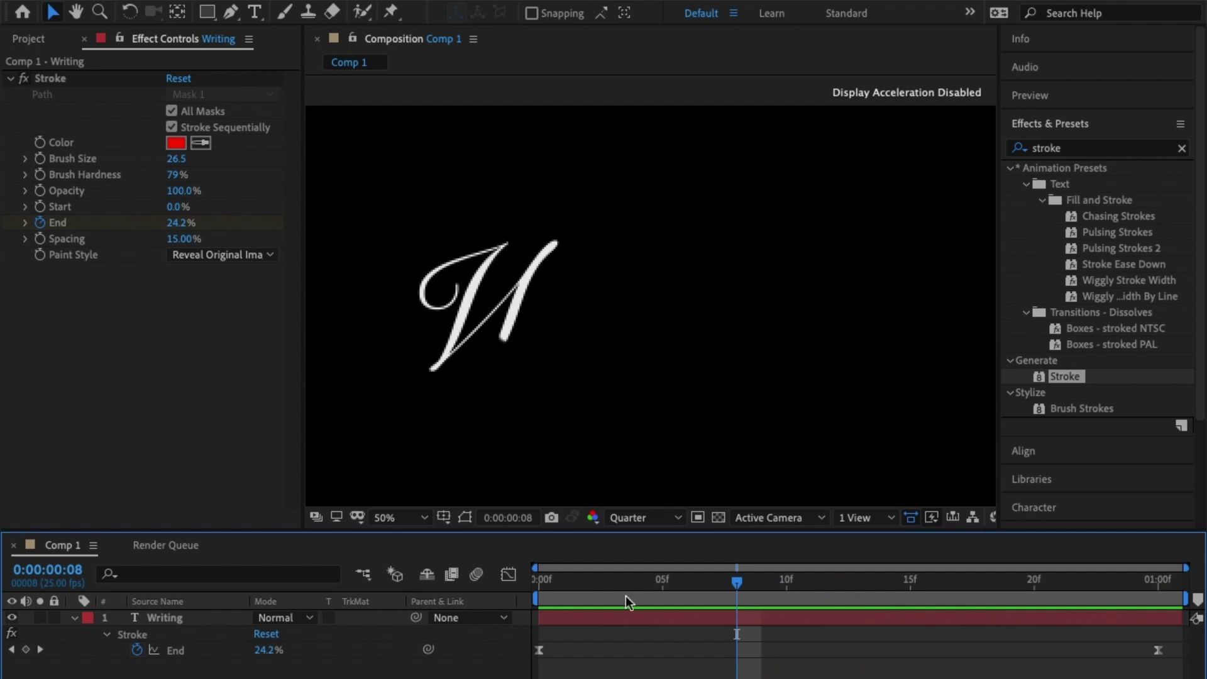
{"action": "left_click", "coordinate": [245, 2]}
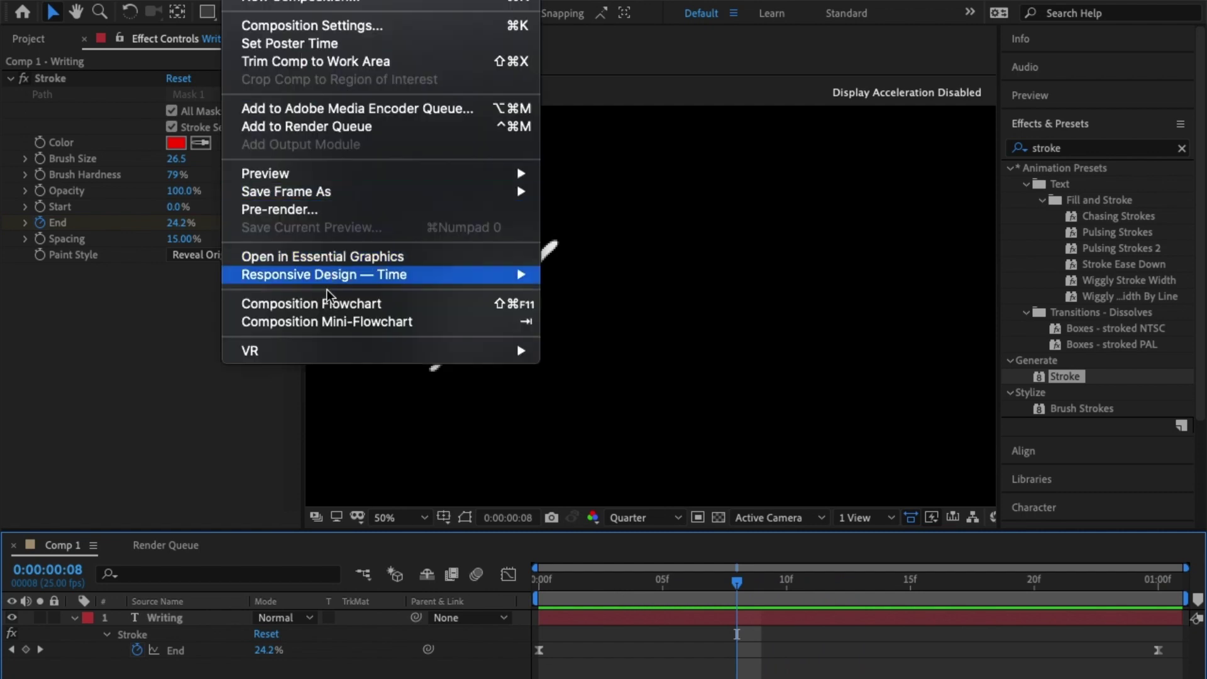